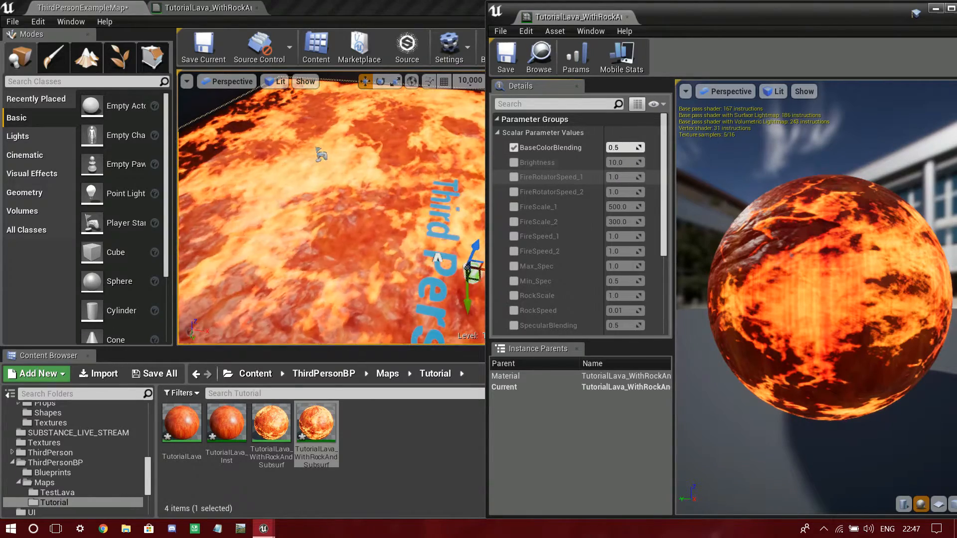
Turn off the BaseColorBlending override and try the lava instance's Brightness at about -0.78 before restoring its default.
{"action": "left_click", "coordinate": [514, 148]}
{"action": "left_click", "coordinate": [514, 163]}
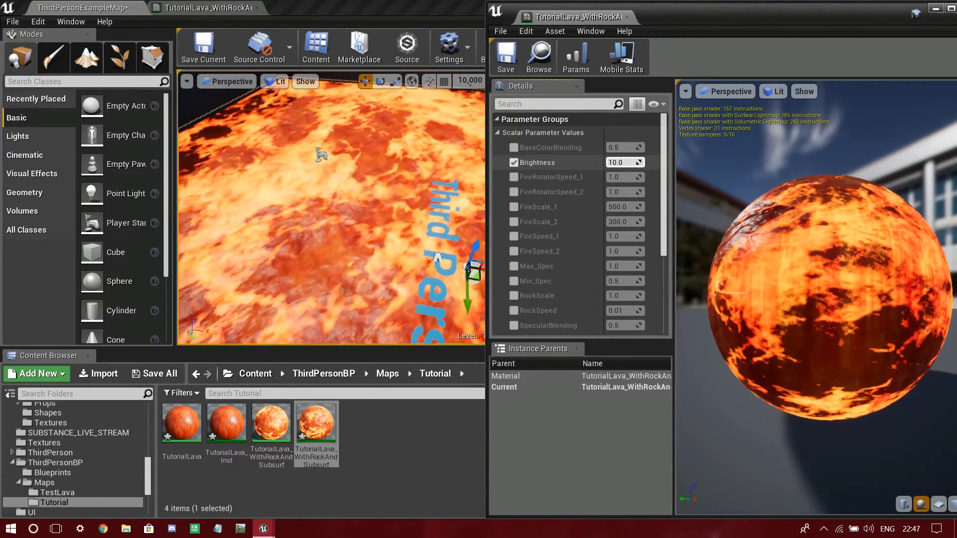
{"action": "left_click_drag", "start_coordinate": [623, 162], "coordinate": [578, 163]}
{"action": "right_click_drag", "start_coordinate": [437, 257], "coordinate": [399, 239]}
{"action": "key", "text": "s"}
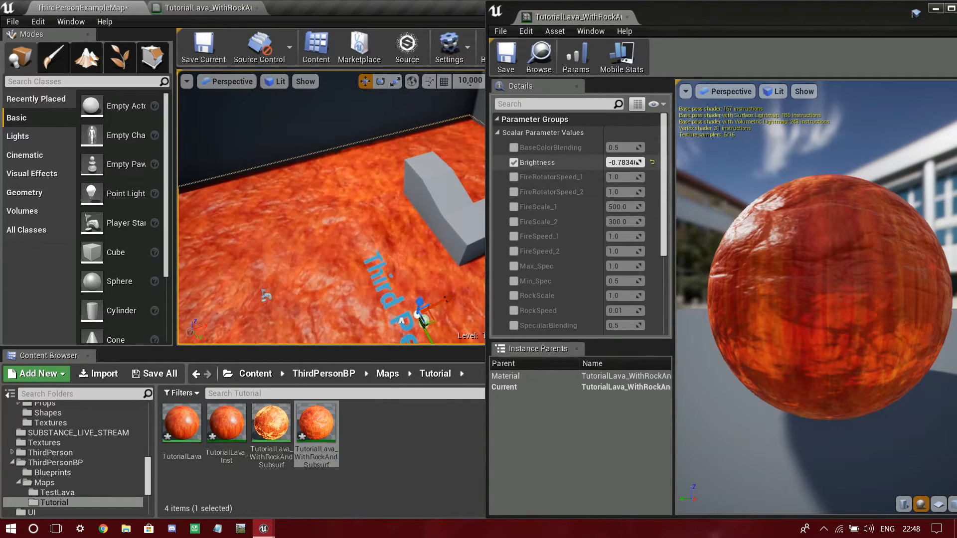
{"action": "left_click", "coordinate": [652, 162]}
{"action": "left_click", "coordinate": [513, 163]}
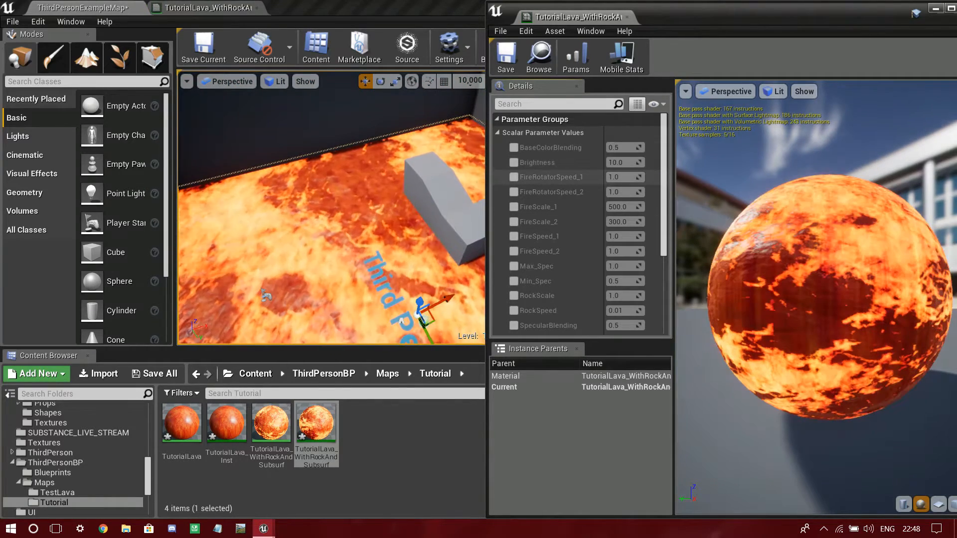
Try a Brightness of about 460.5 on the lava material instance, viewing the floor, and reset it to its default.
{"action": "left_click", "coordinate": [514, 163]}
{"action": "left_click_drag", "start_coordinate": [623, 163], "coordinate": [701, 162]}
{"action": "right_click_drag", "start_coordinate": [379, 200], "coordinate": [200, 189]}
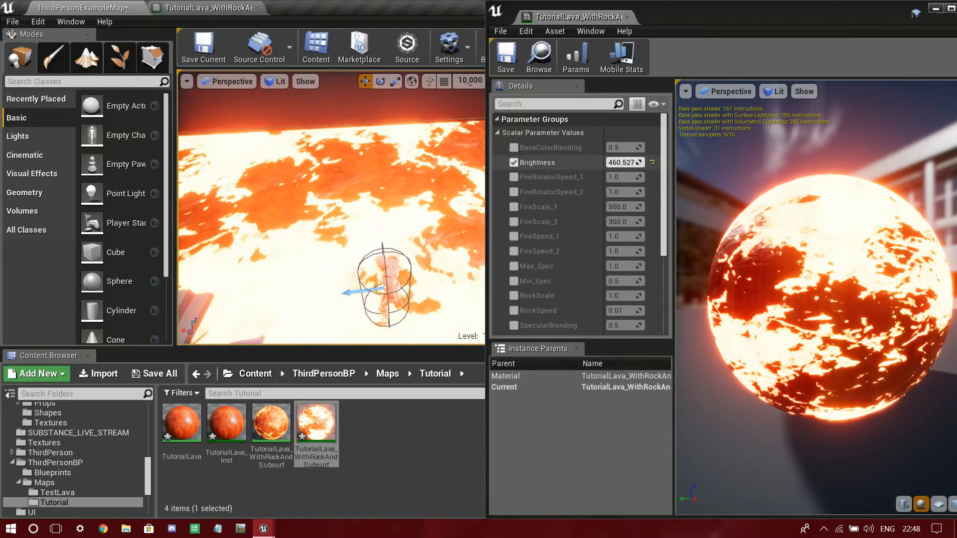
{"action": "left_click", "coordinate": [652, 163]}
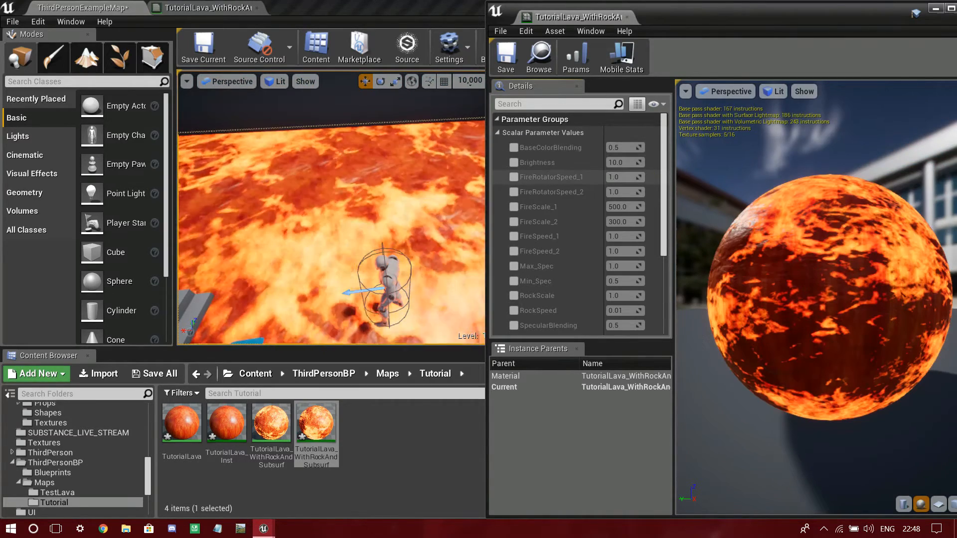
Override Max_Spec and Min_Spec, try a Min_Spec of about 23.9, and reset Min_Spec to its default.
{"action": "scroll", "coordinate": [558, 246], "scroll_direction": "down", "scroll_amount": 1}
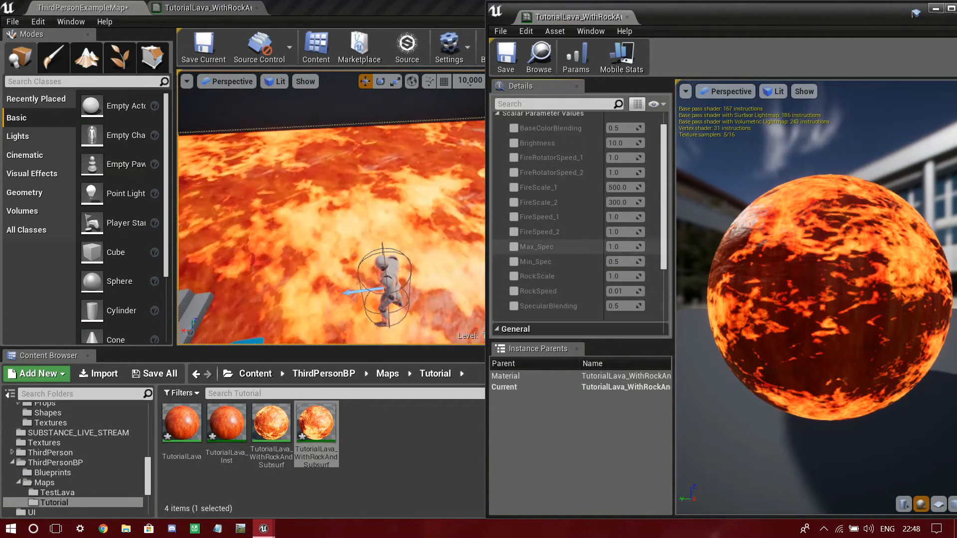
{"action": "left_click", "coordinate": [514, 247]}
{"action": "left_click", "coordinate": [514, 262]}
{"action": "left_click_drag", "start_coordinate": [621, 262], "coordinate": [652, 263]}
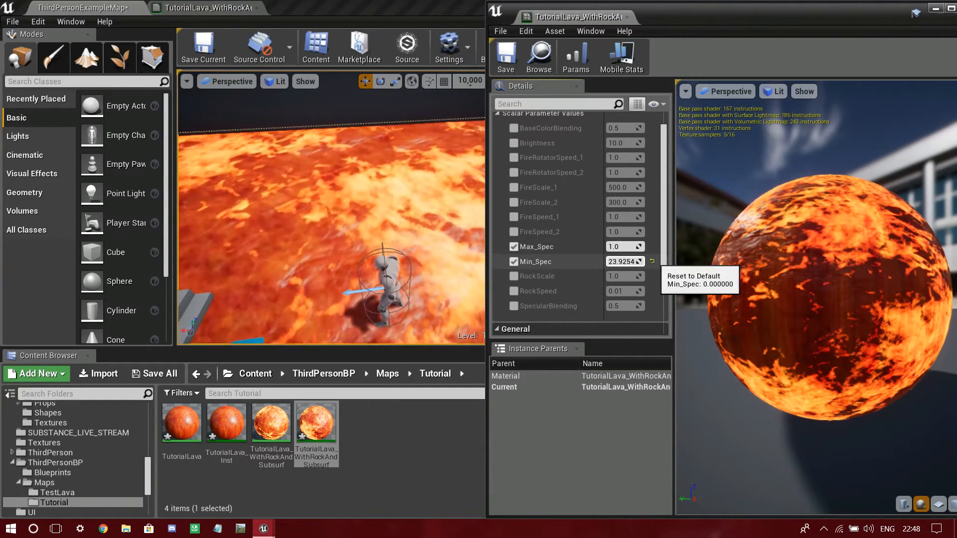
{"action": "left_click", "coordinate": [651, 261]}
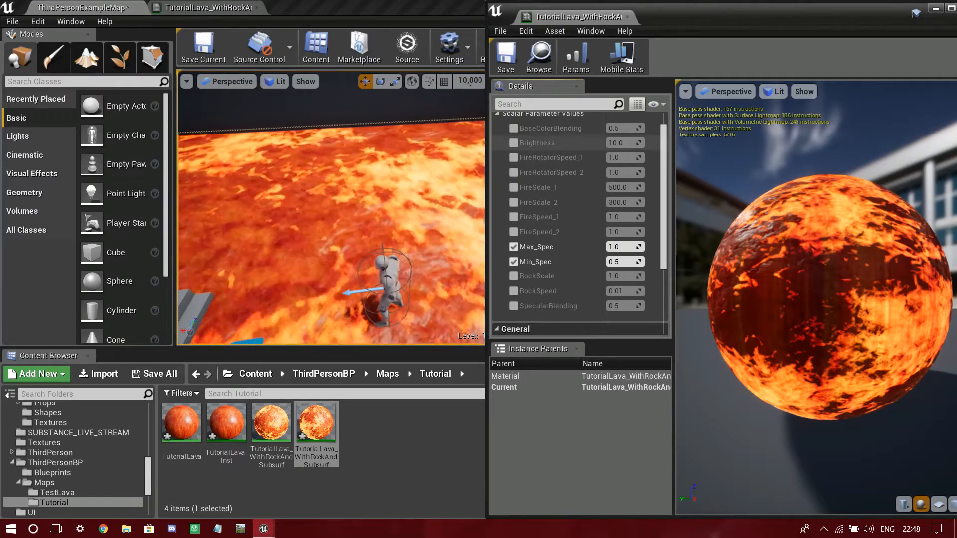
Override SpecularBlending briefly and turn off the SpecularBlending, Min_Spec and Max_Spec overrides.
{"action": "left_click", "coordinate": [514, 306]}
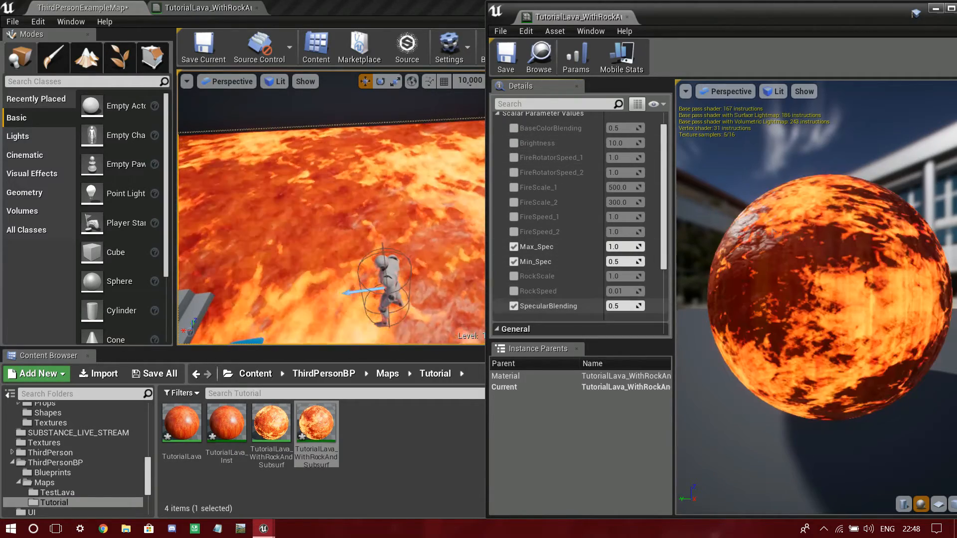
{"action": "mouse_move", "coordinate": [625, 306]}
{"action": "left_mouse_down"}
{"action": "mouse_move", "coordinate": [668, 306]}
{"action": "mouse_move", "coordinate": [628, 306]}
{"action": "left_mouse_up"}
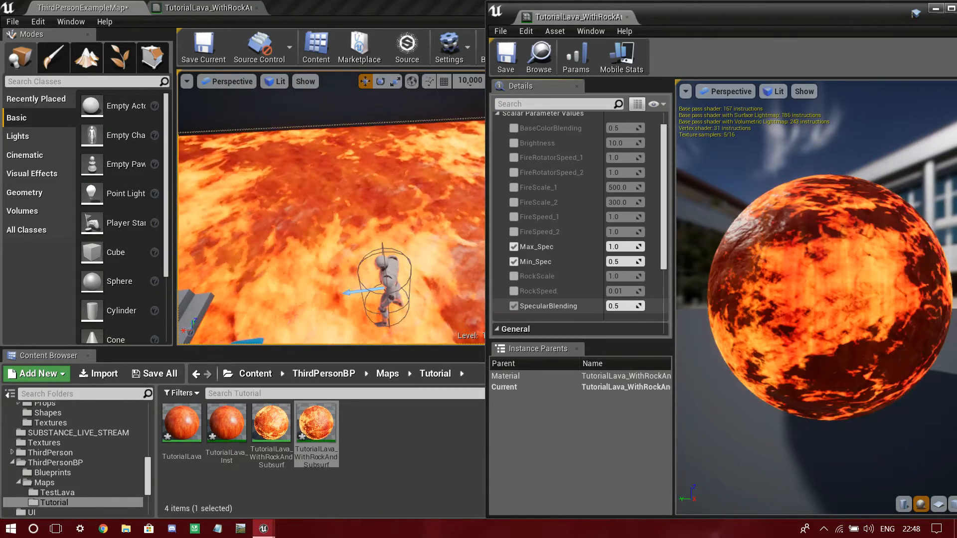
{"action": "left_click", "coordinate": [513, 306]}
{"action": "left_click", "coordinate": [514, 262]}
{"action": "left_click", "coordinate": [514, 247]}
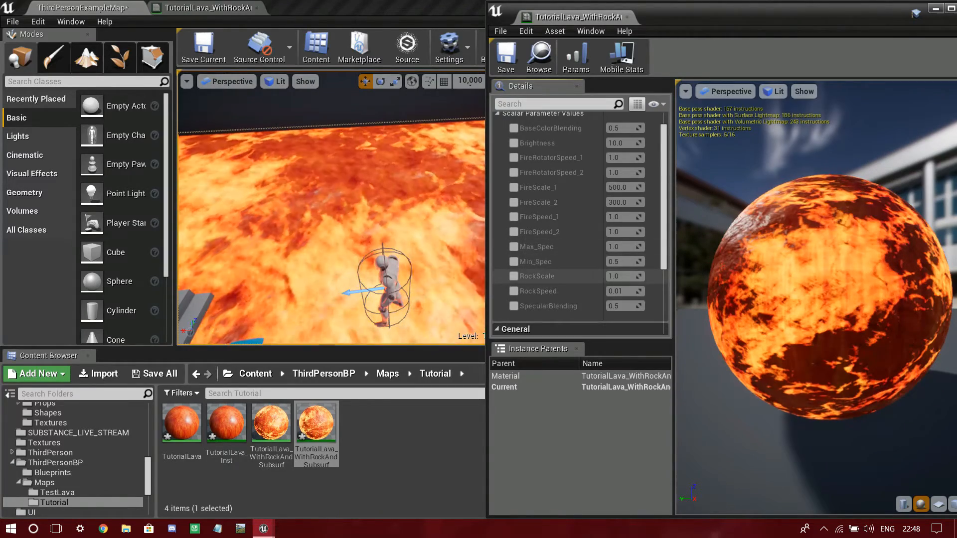
Override RockScale and RockSpeed, try a RockScale of about 970.4 on the floor, and reset RockScale to its default.
{"action": "left_click", "coordinate": [514, 276]}
{"action": "left_click", "coordinate": [514, 291]}
{"action": "left_click_drag", "start_coordinate": [622, 276], "coordinate": [650, 276]}
{"action": "right_click_drag", "start_coordinate": [378, 209], "coordinate": [192, 211]}
{"action": "left_click_drag", "start_coordinate": [622, 276], "coordinate": [674, 276]}
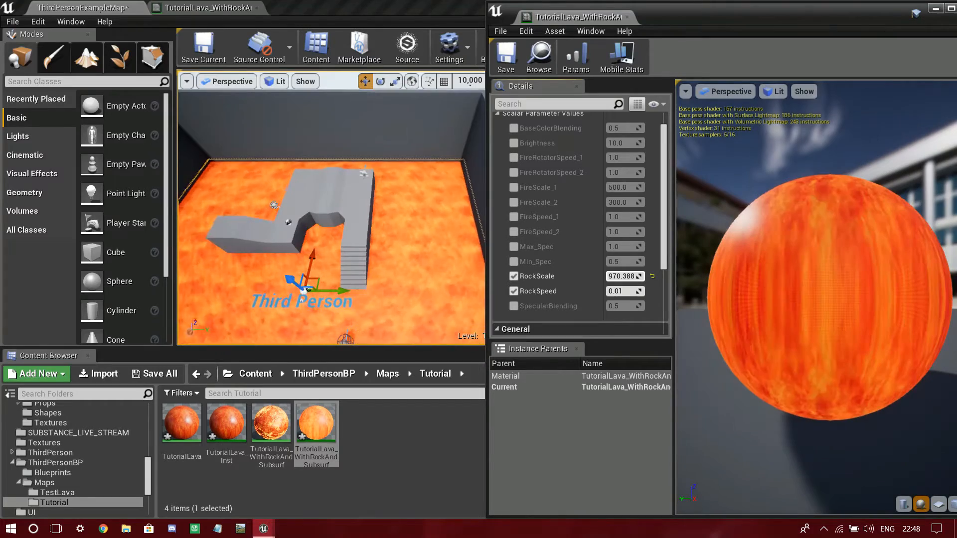
{"action": "right_click_drag", "start_coordinate": [349, 199], "coordinate": [324, 249]}
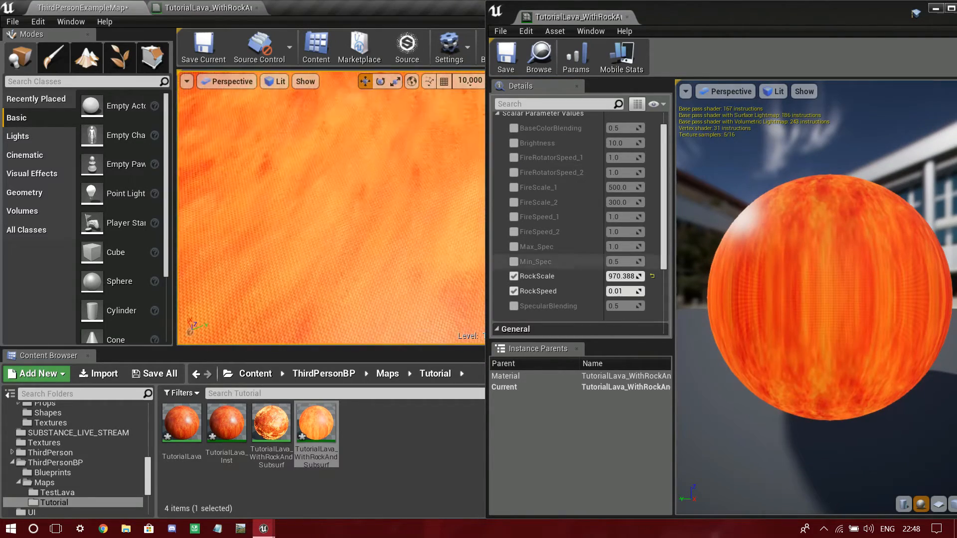
{"action": "left_click", "coordinate": [652, 276]}
{"action": "right_click_drag", "start_coordinate": [399, 199], "coordinate": [369, 192]}
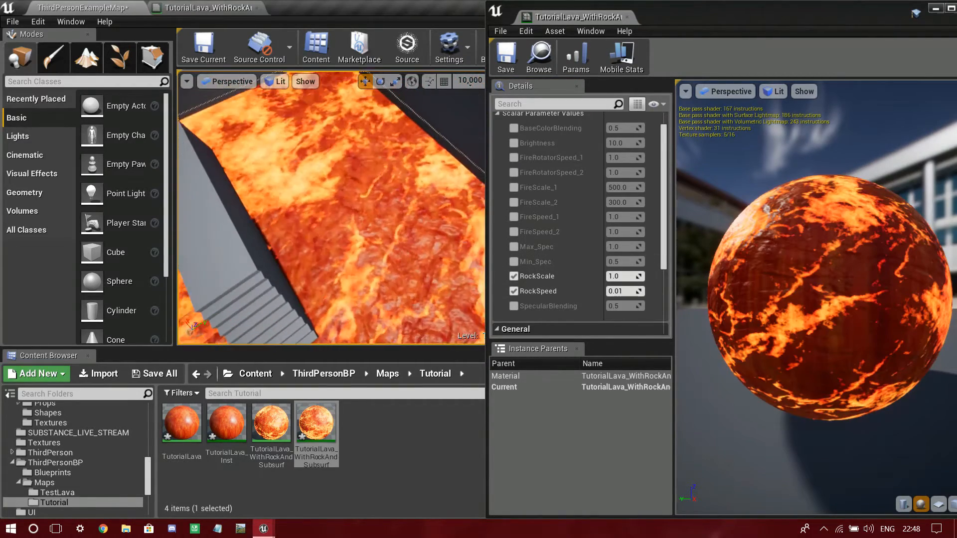
Try a RockSpeed of about 4.63, reset it, and turn off the RockScale and RockSpeed overrides.
{"action": "left_click_drag", "start_coordinate": [623, 291], "coordinate": [635, 291]}
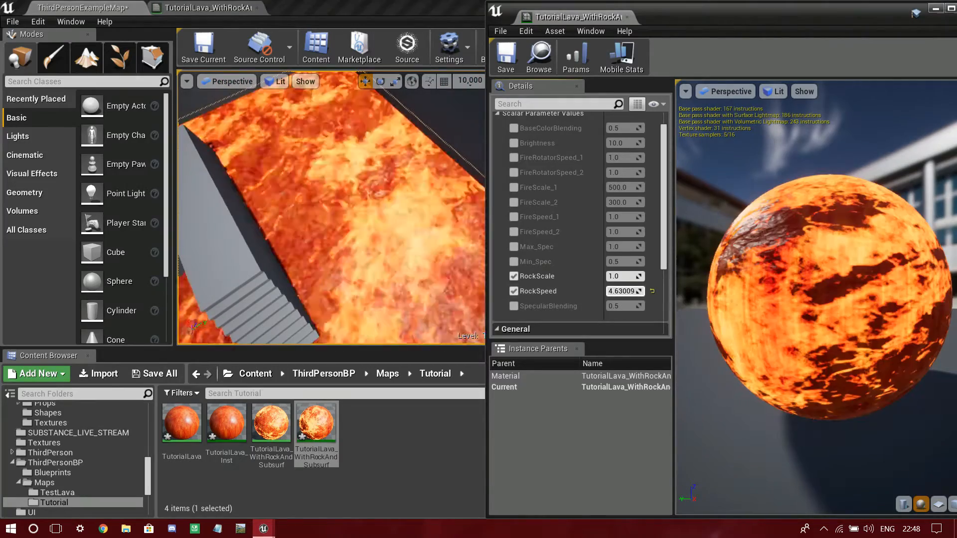
{"action": "left_click", "coordinate": [651, 291]}
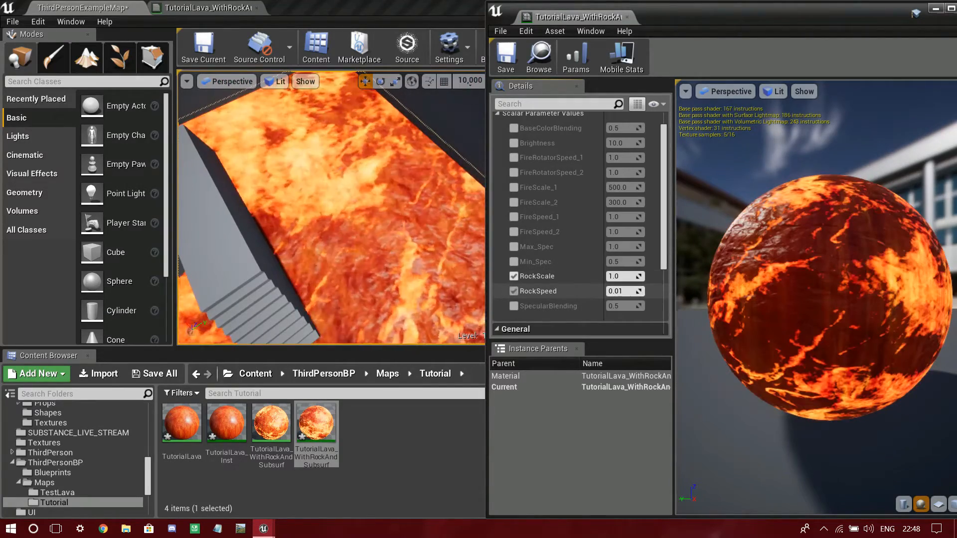
{"action": "left_click", "coordinate": [514, 277]}
{"action": "left_click", "coordinate": [514, 291]}
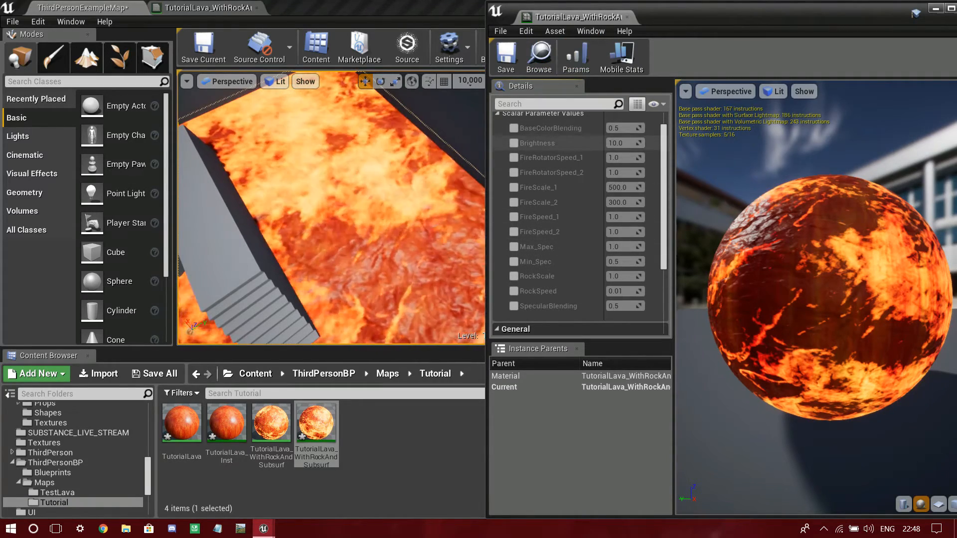
Try Brightness at about -1.14 and about 3.22, and restore the default with its override turned off.
{"action": "left_click_drag", "start_coordinate": [623, 143], "coordinate": [553, 143]}
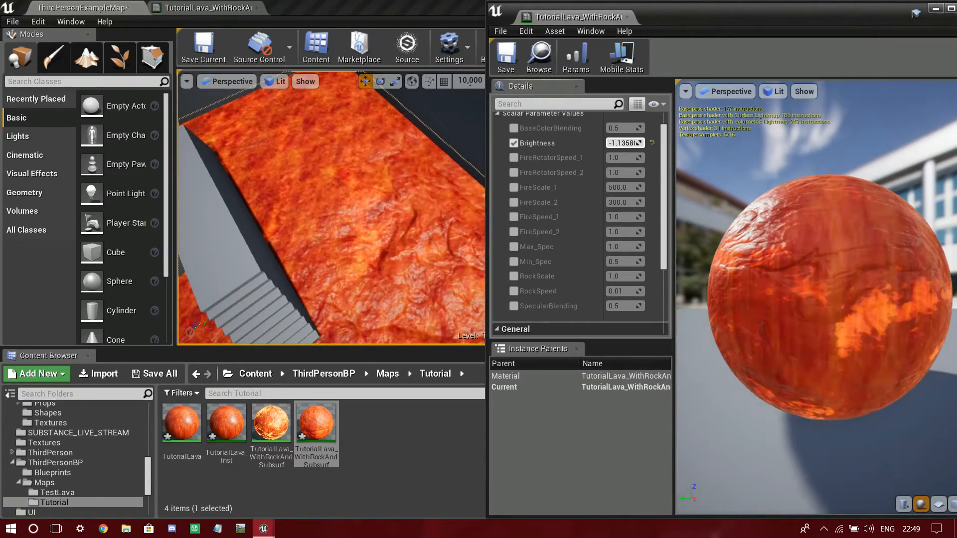
{"action": "left_click_drag", "start_coordinate": [622, 143], "coordinate": [668, 143]}
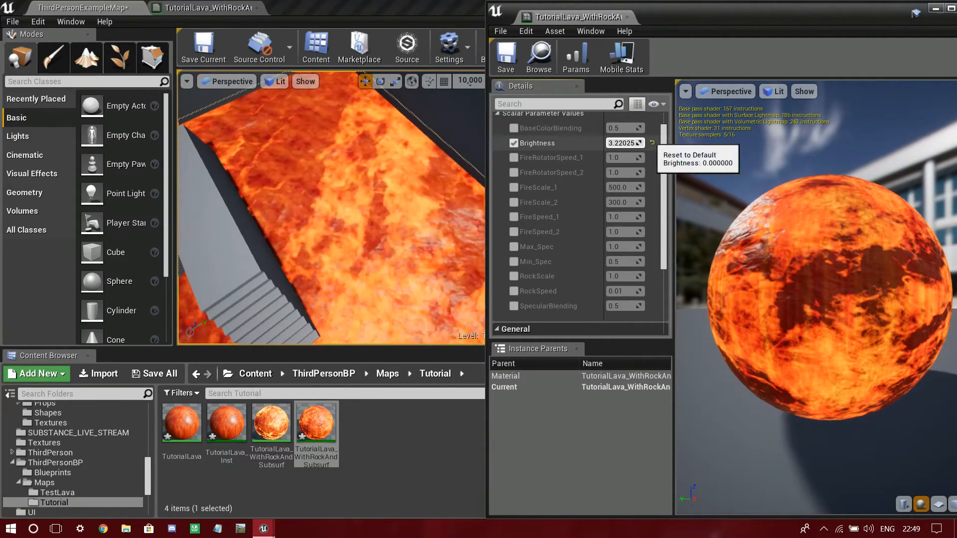
{"action": "mouse_move", "coordinate": [331, 207]}
{"action": "right_mouse_down"}
{"action": "mouse_move", "coordinate": [388, 217]}
{"action": "mouse_move", "coordinate": [331, 191]}
{"action": "right_mouse_up"}
{"action": "left_click", "coordinate": [652, 143]}
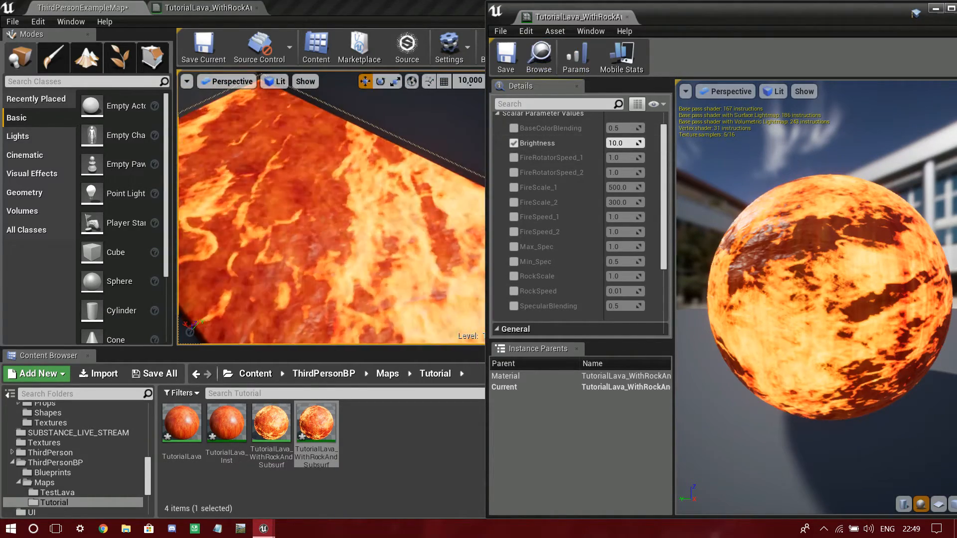
{"action": "left_click", "coordinate": [514, 143]}
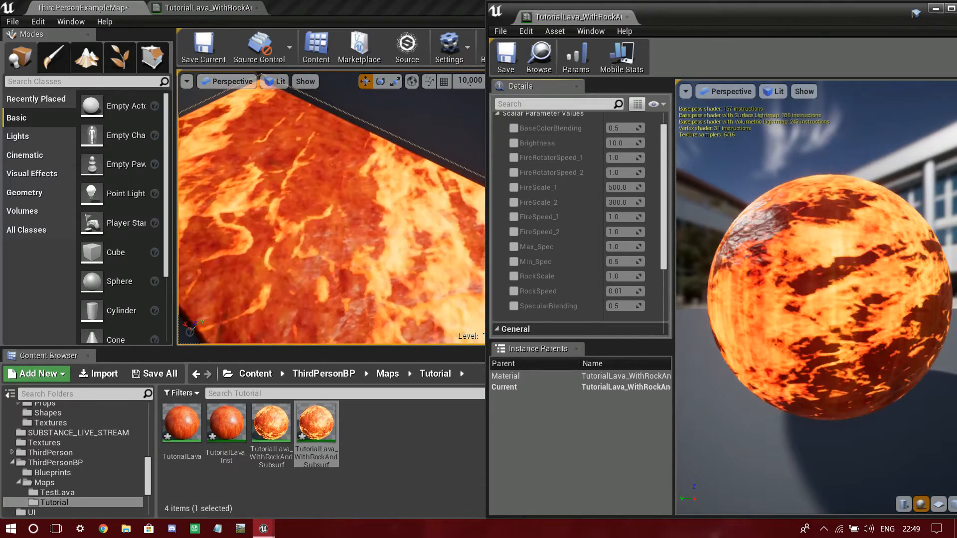
Dock the material instance editor as a tab in the main window and compare it with the parent material's graph.
{"action": "left_click_drag", "start_coordinate": [571, 17], "coordinate": [319, 8]}
{"action": "left_click", "coordinate": [200, 8]}
{"action": "right_click_drag", "start_coordinate": [623, 279], "coordinate": [339, 209]}
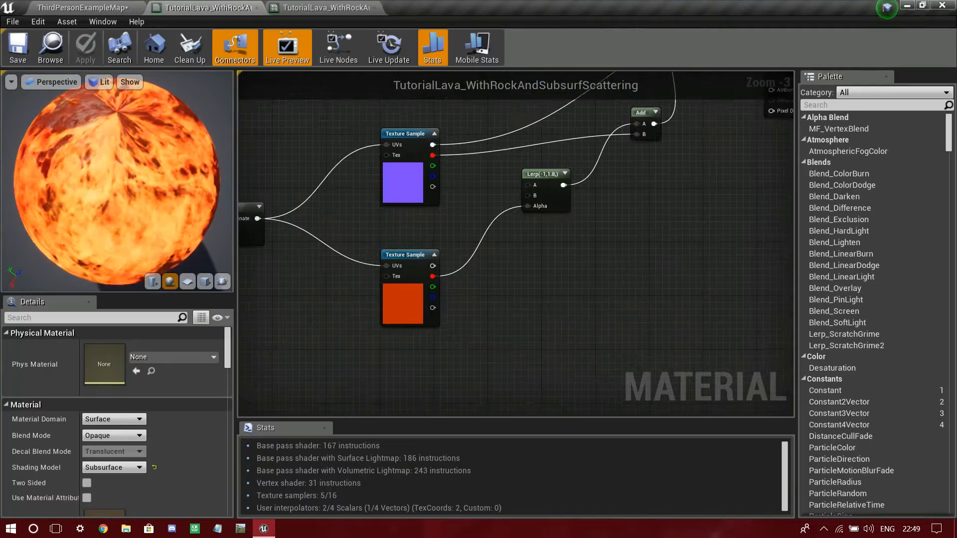
{"action": "left_click", "coordinate": [325, 8]}
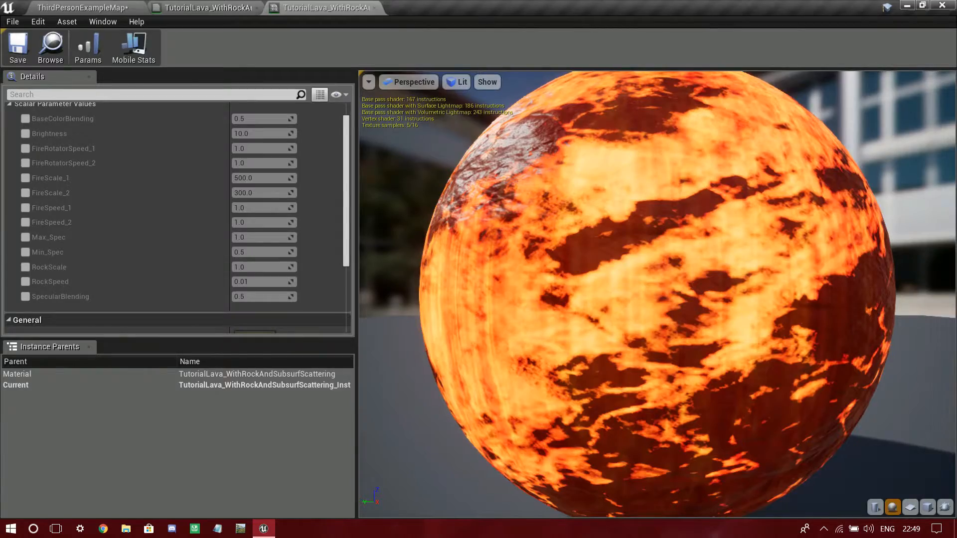
Return to the level editor and show the Maps folder in the Content Browser.
{"action": "left_click", "coordinate": [83, 8]}
{"action": "left_click", "coordinate": [366, 373]}
{"action": "left_click", "coordinate": [391, 403]}
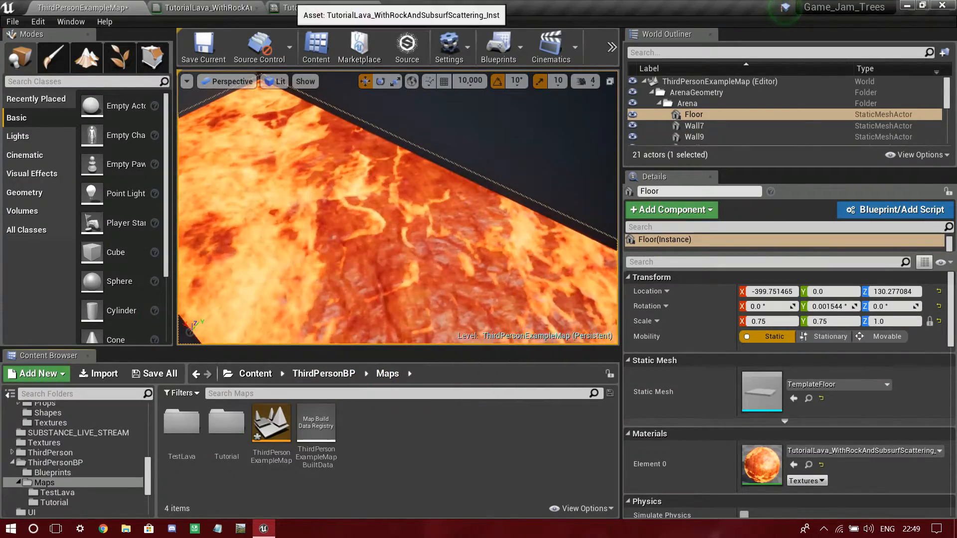
View the whole TutorialLava_WithRockAndSubsurfScattering material graph and close the material instance's editor.
{"action": "left_click", "coordinate": [208, 8]}
{"action": "scroll", "coordinate": [451, 359], "scroll_direction": "down", "scroll_amount": 10}
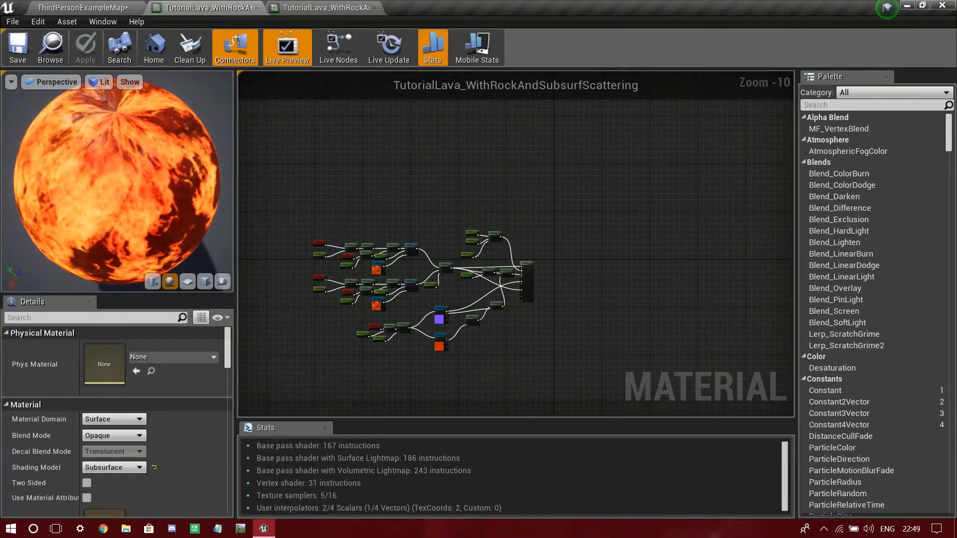
{"action": "left_click", "coordinate": [326, 7]}
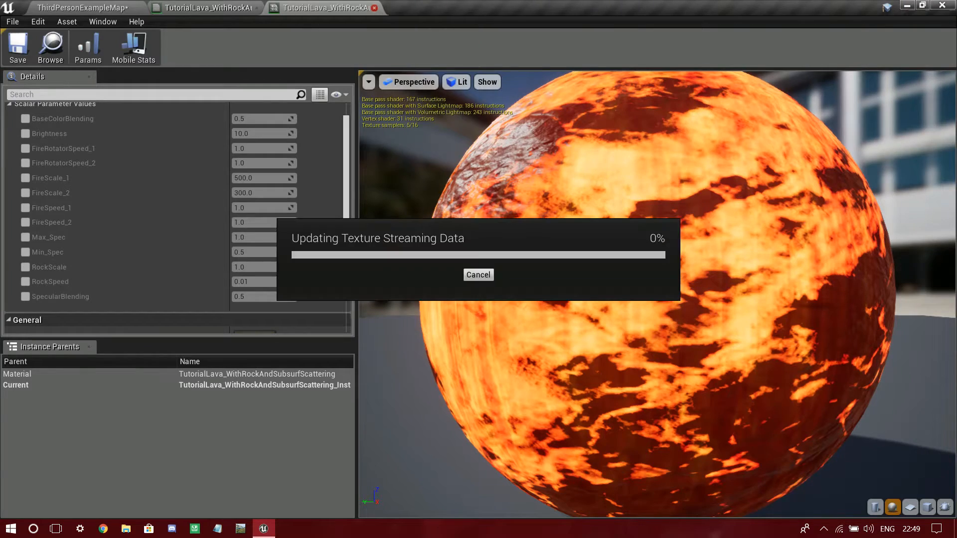
{"action": "left_click", "coordinate": [374, 8]}
Return to the level editor and open the TutorialLava material from the Tutorial folder.
{"action": "left_click", "coordinate": [92, 8]}
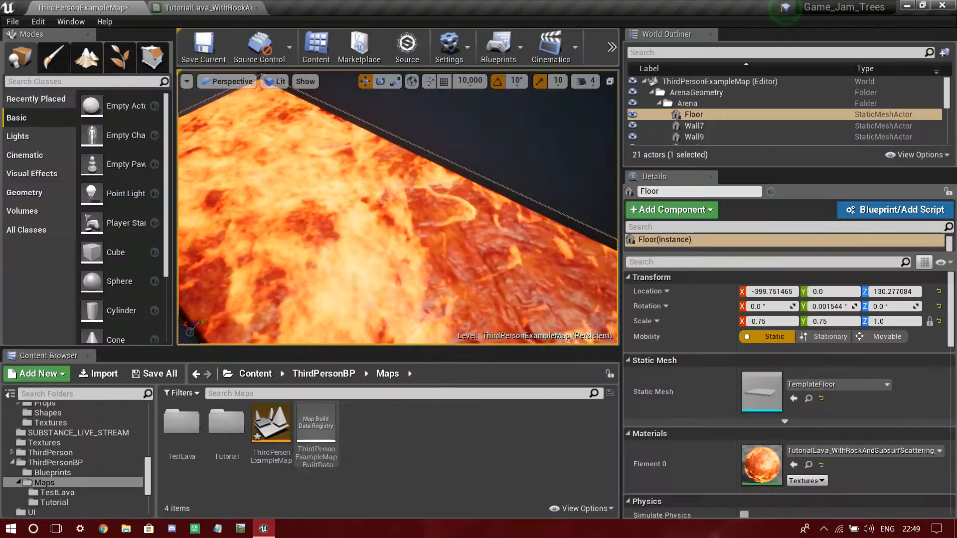
{"action": "double_click", "coordinate": [226, 424]}
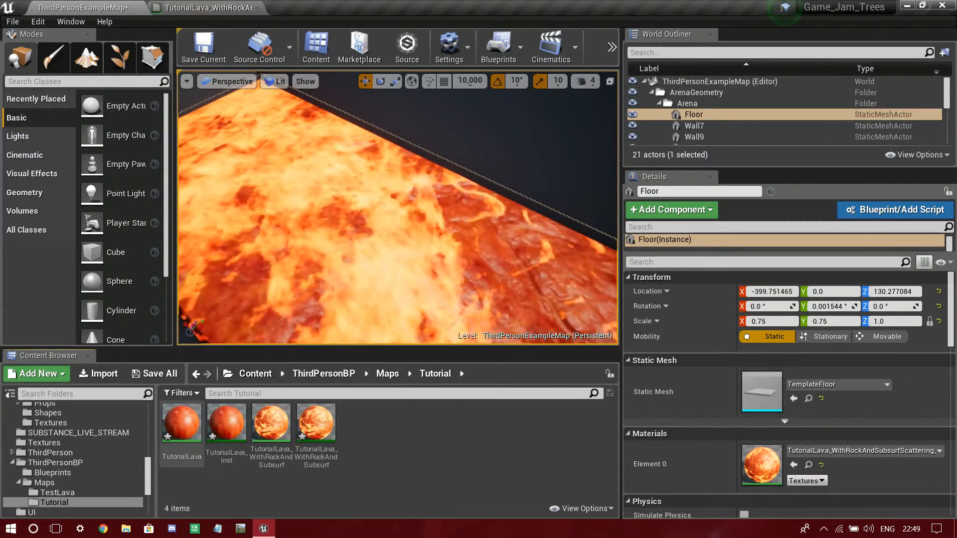
{"action": "double_click", "coordinate": [181, 423]}
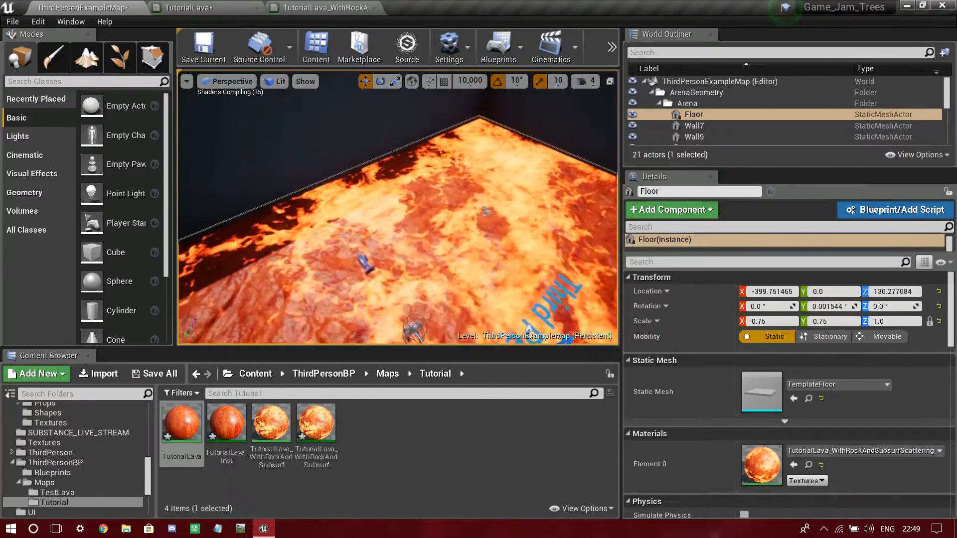
Create a new folder named Lava inside the Maps folder and open it.
{"action": "left_click", "coordinate": [387, 374]}
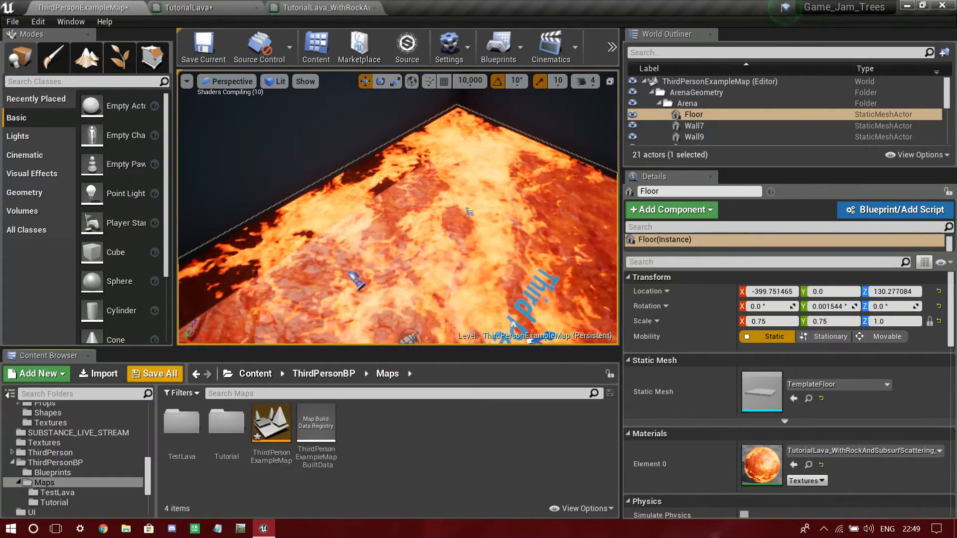
{"action": "right_click", "coordinate": [214, 495]}
{"action": "left_click", "coordinate": [259, 146]}
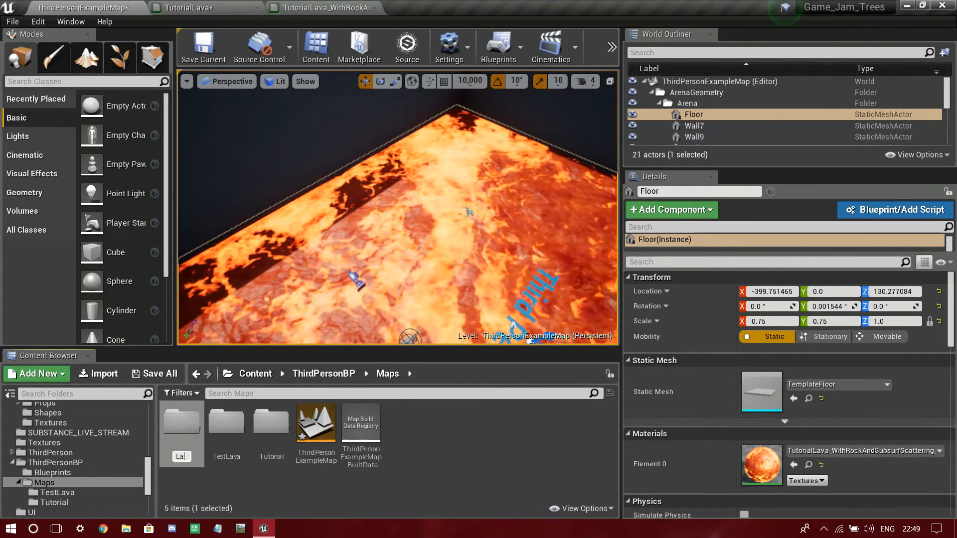
{"action": "key", "text": "Return"}
{"action": "key", "text": "Return"}
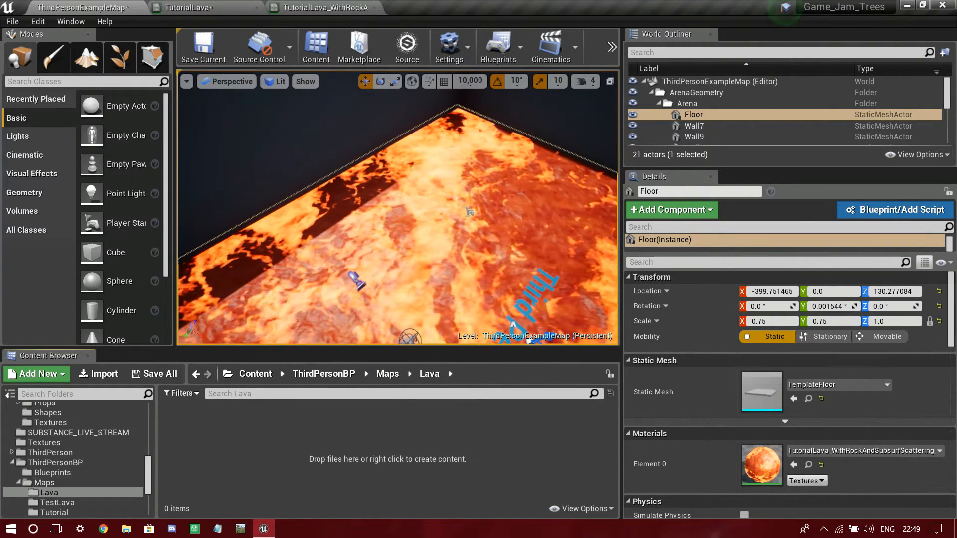
Create a new material named Lava in the Lava folder.
{"action": "right_click", "coordinate": [297, 423]}
{"action": "left_click", "coordinate": [342, 237]}
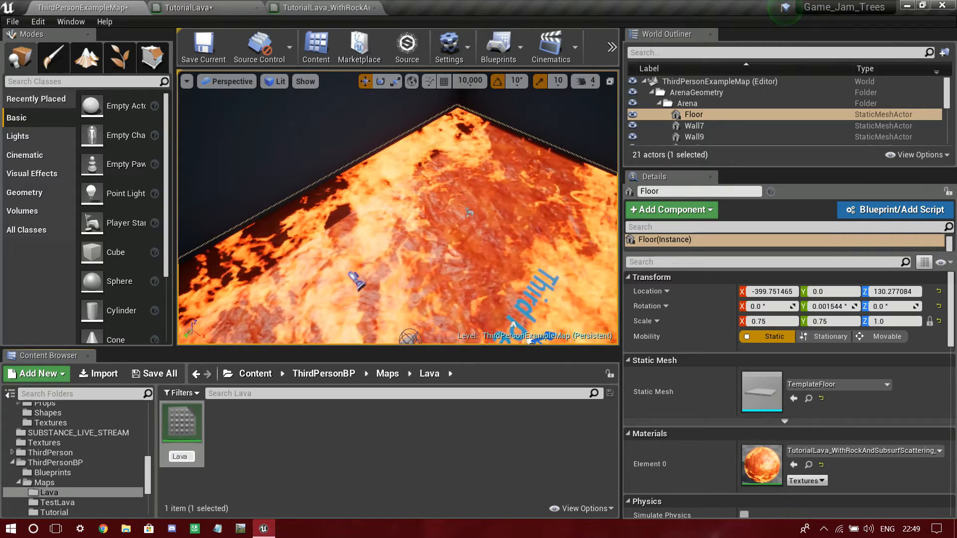
{"action": "key", "text": "Return"}
{"action": "left_click", "coordinate": [319, 449]}
Go to the root Content folder, check that engine content is shown, and open the Engine Content folder.
{"action": "left_click", "coordinate": [255, 373]}
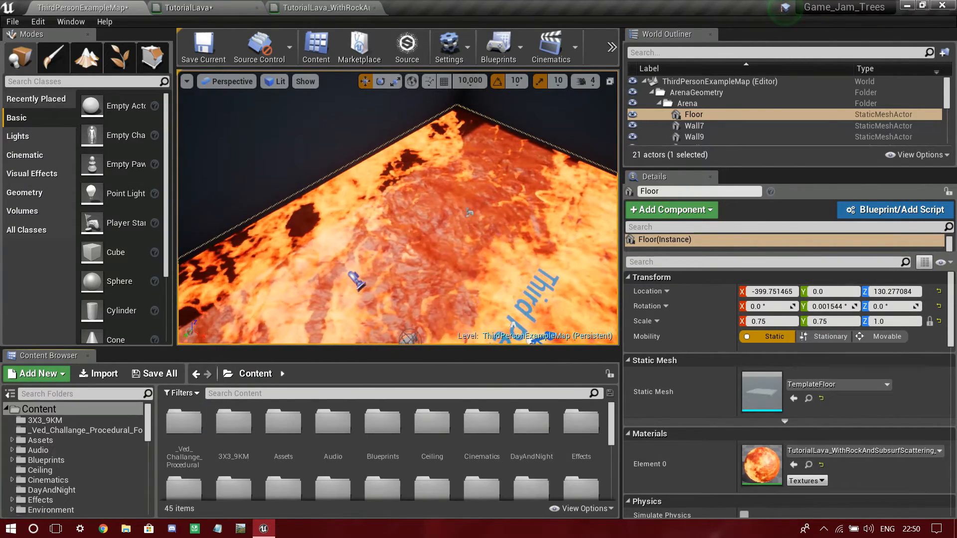
{"action": "left_click", "coordinate": [580, 508]}
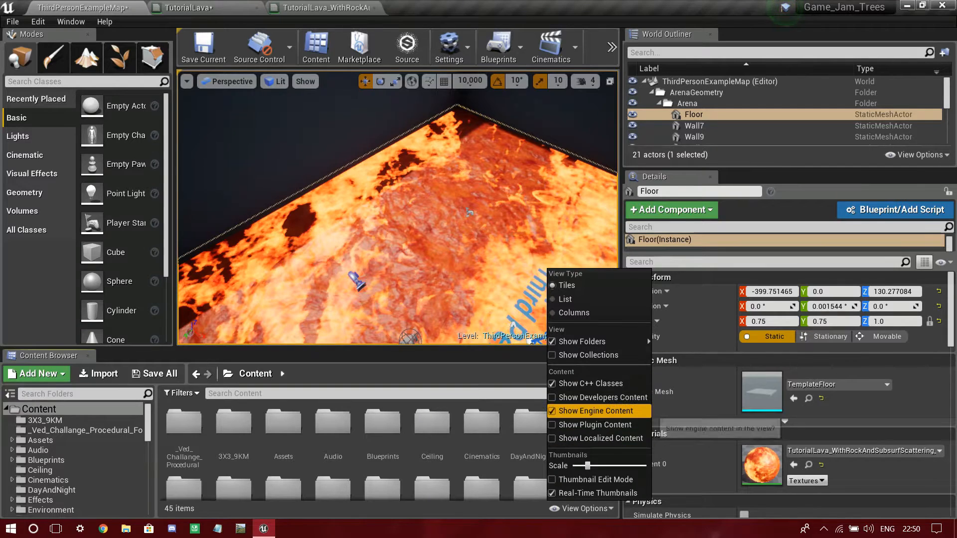
{"action": "scroll", "coordinate": [119, 461], "scroll_direction": "down", "scroll_amount": 12}
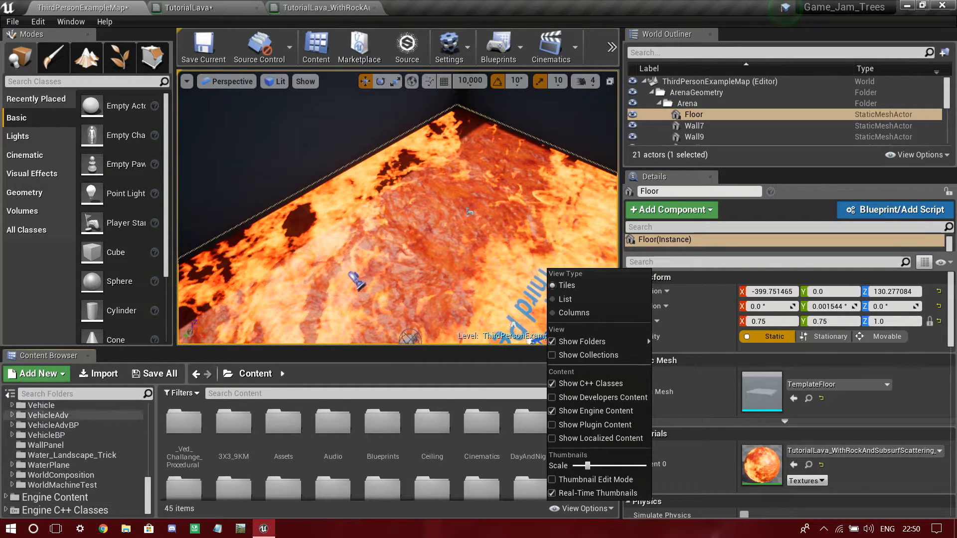
{"action": "left_click", "coordinate": [10, 394]}
{"action": "left_click", "coordinate": [10, 394]}
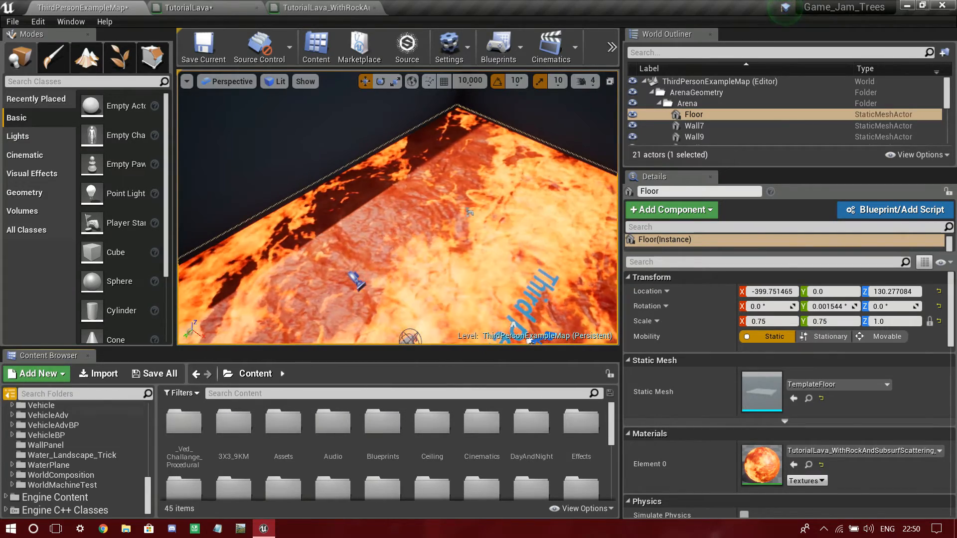
{"action": "left_click", "coordinate": [55, 498]}
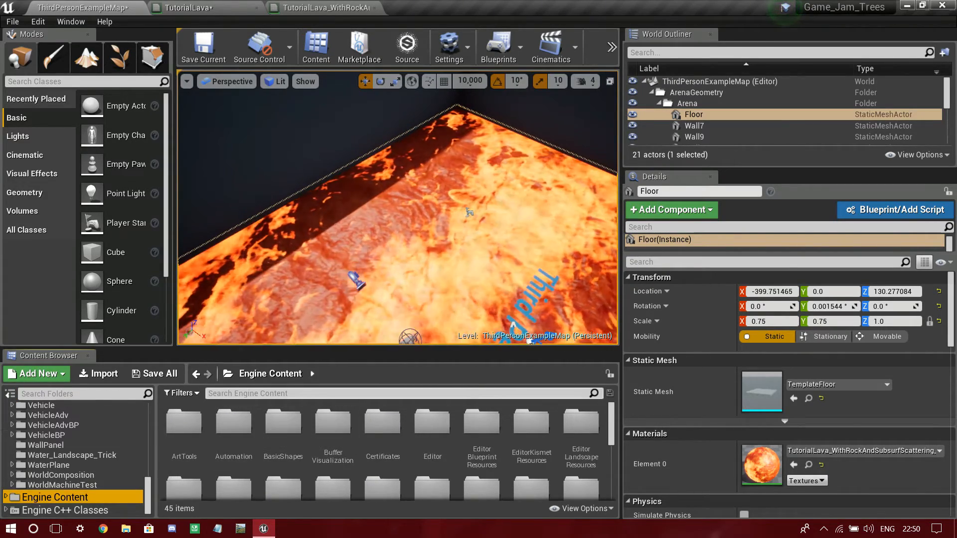
Search the engine content for "4 way chaos" and place the Motion_4WayChaos function in the material graph.
{"action": "left_click", "coordinate": [249, 393]}
{"action": "type", "text": "4 way chaos"}
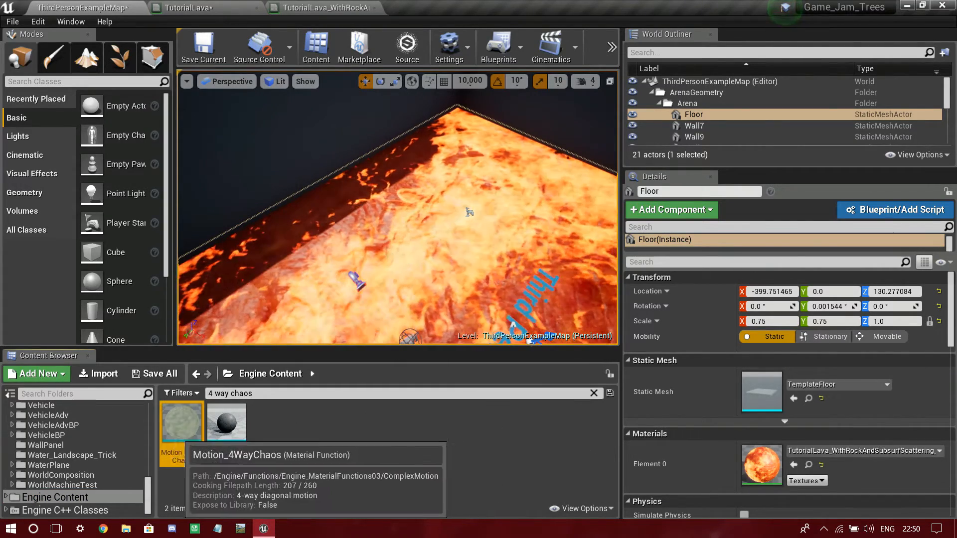
{"action": "left_click", "coordinate": [182, 424]}
{"action": "left_click_drag", "start_coordinate": [182, 423], "coordinate": [388, 194]}
{"action": "left_click", "coordinate": [83, 8]}
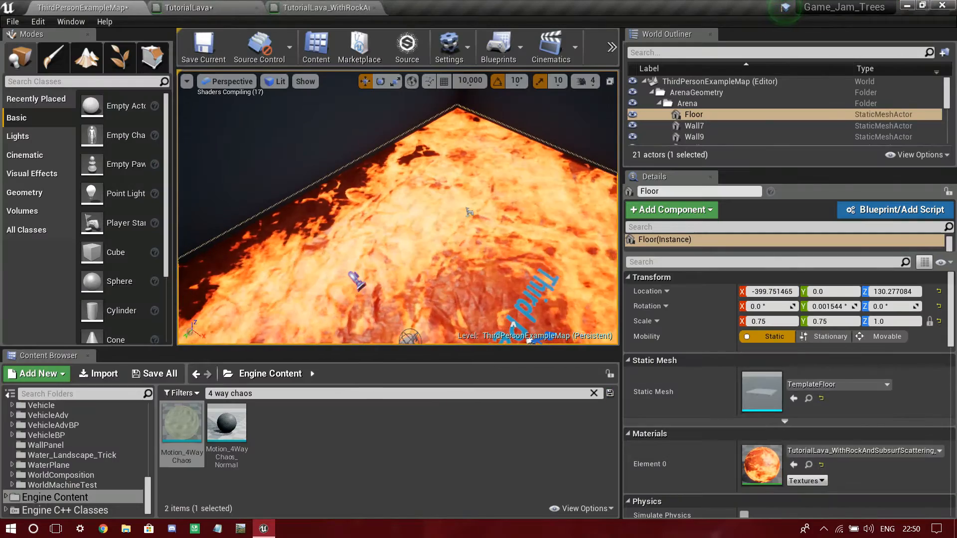
Clear the asset search and return to the project's root Content folder.
{"action": "left_click", "coordinate": [593, 393]}
{"action": "scroll", "coordinate": [90, 459], "scroll_direction": "up", "scroll_amount": 7}
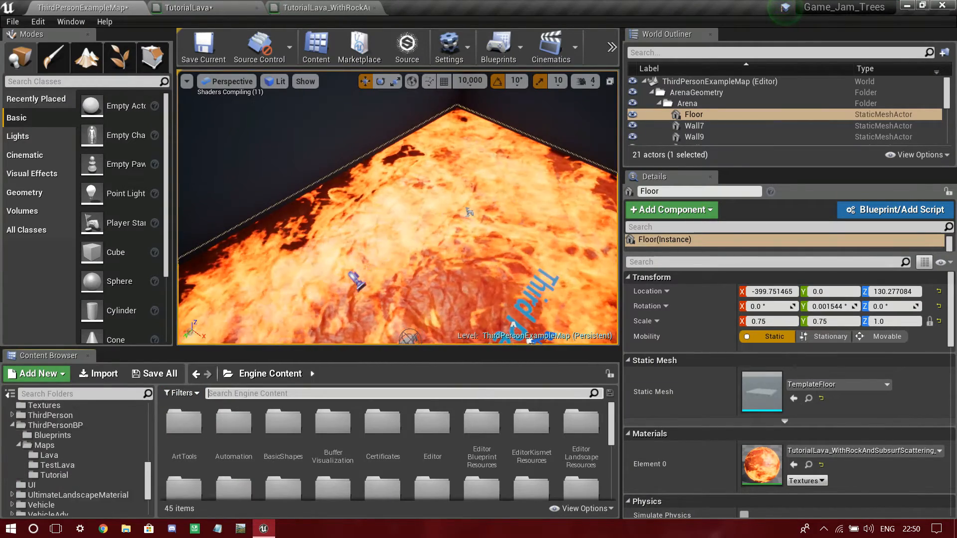
{"action": "scroll", "coordinate": [75, 459], "scroll_direction": "up", "scroll_amount": 3}
{"action": "scroll", "coordinate": [75, 458], "scroll_direction": "up", "scroll_amount": 10}
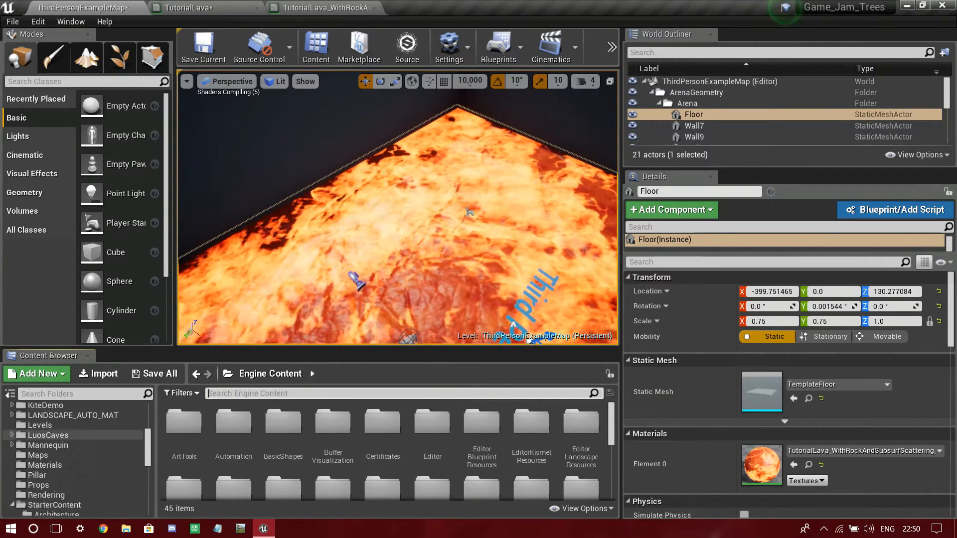
{"action": "left_click", "coordinate": [39, 409]}
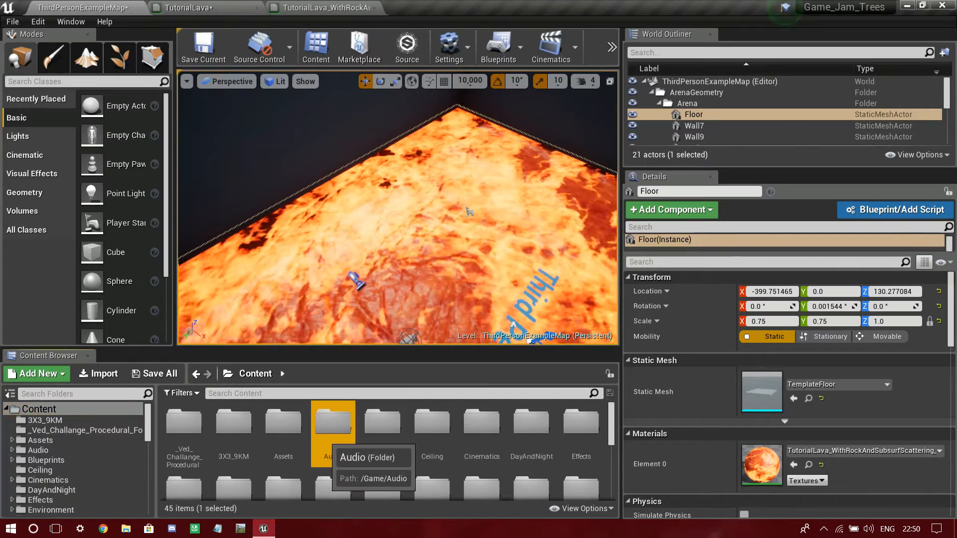
Browse to the Lava folder under ThirdPersonBP and Maps, and open the LavaMat material.
{"action": "scroll", "coordinate": [329, 438], "scroll_direction": "down", "scroll_amount": 3}
{"action": "left_click", "coordinate": [283, 449]}
{"action": "double_click", "coordinate": [283, 448]}
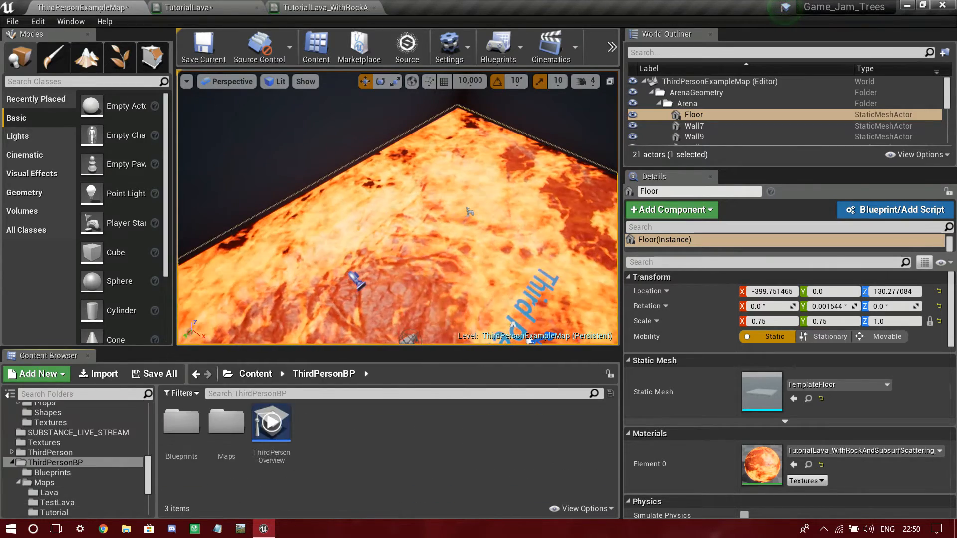
{"action": "double_click", "coordinate": [227, 434]}
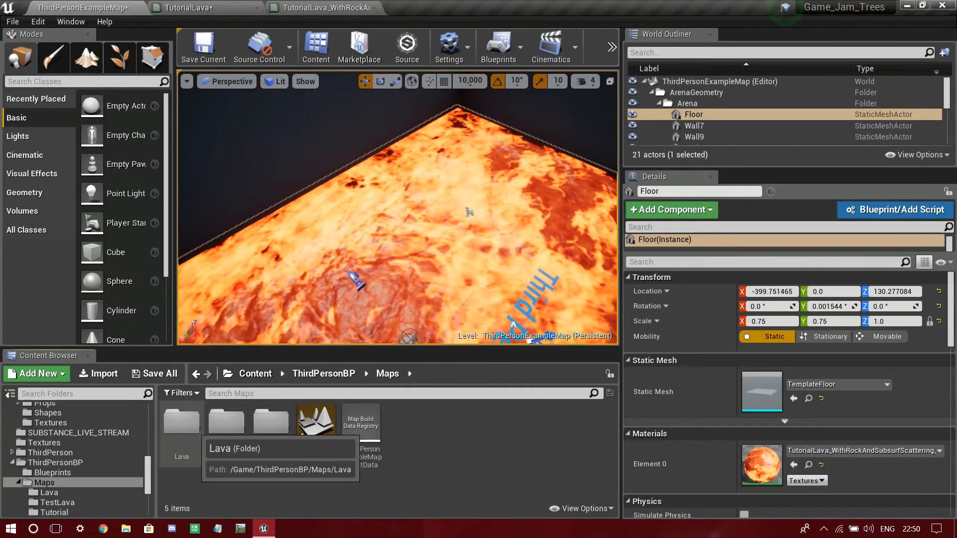
{"action": "double_click", "coordinate": [182, 424]}
{"action": "left_click", "coordinate": [182, 426]}
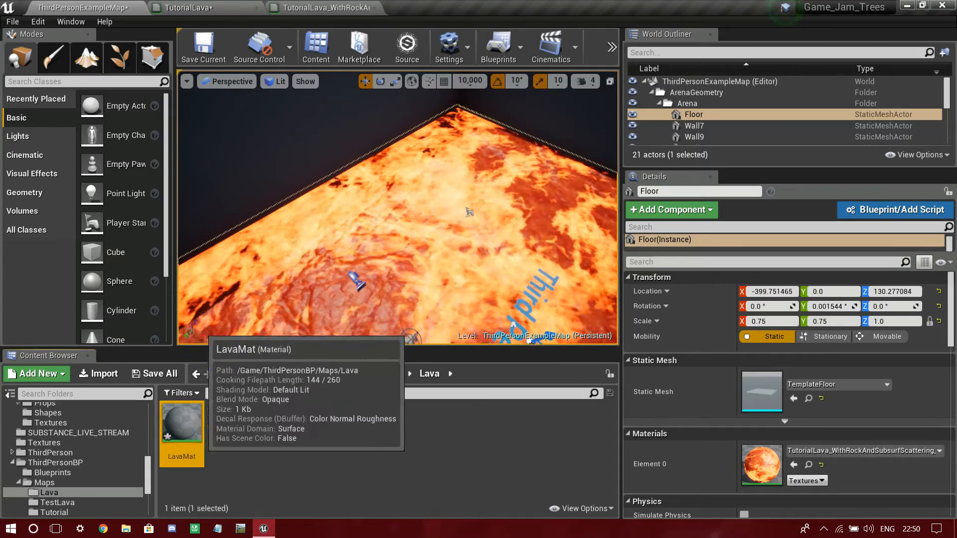
{"action": "double_click", "coordinate": [181, 426]}
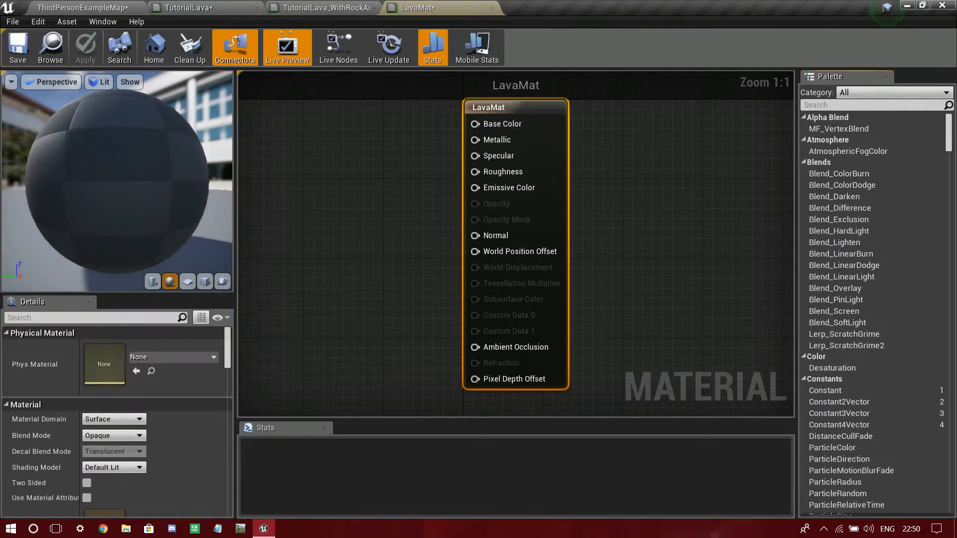
Move the Motion_4WayChaos node from the TutorialLava_WithRockAndSubsurfScattering graph into the LavaMat graph.
{"action": "left_click", "coordinate": [322, 8]}
{"action": "scroll", "coordinate": [364, 176], "scroll_direction": "up", "scroll_amount": 5}
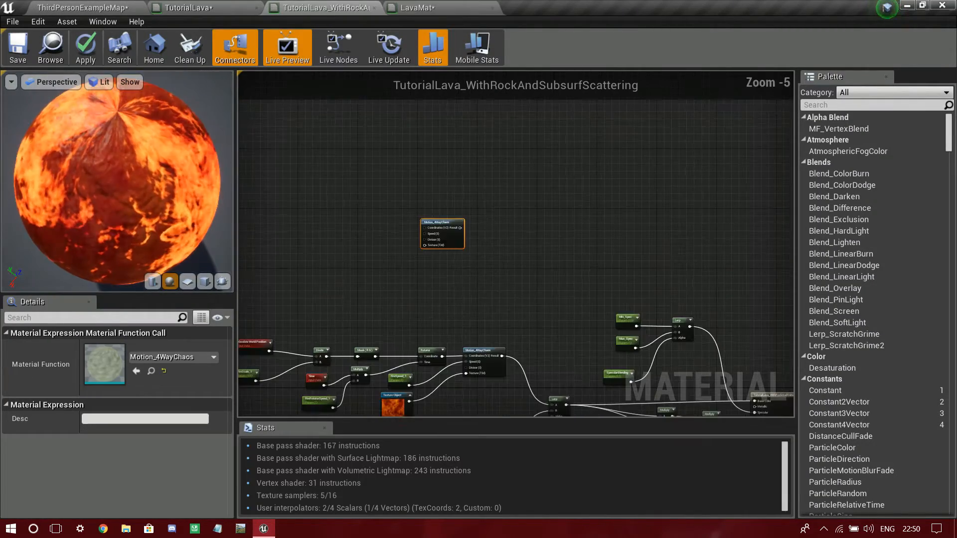
{"action": "left_click", "coordinate": [417, 8]}
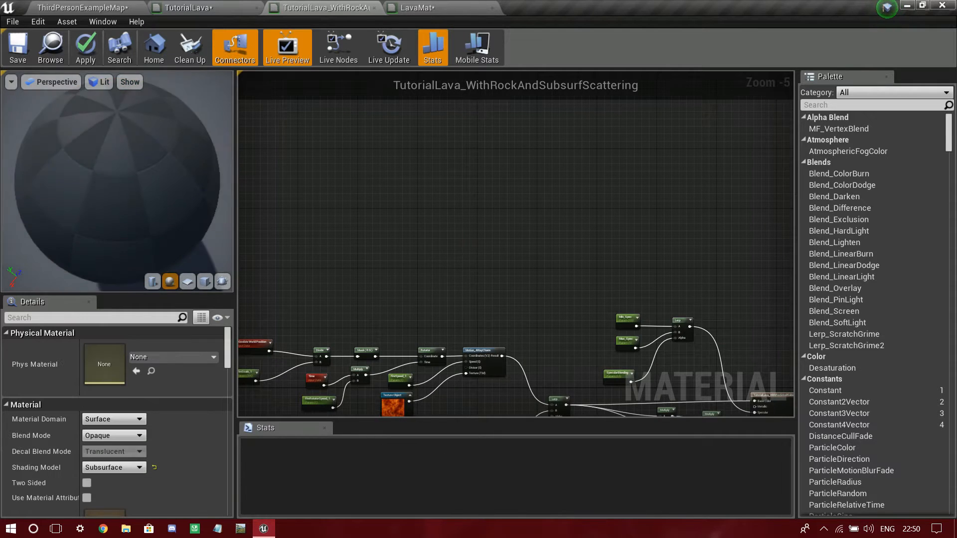
{"action": "key", "text": "ctrl+v"}
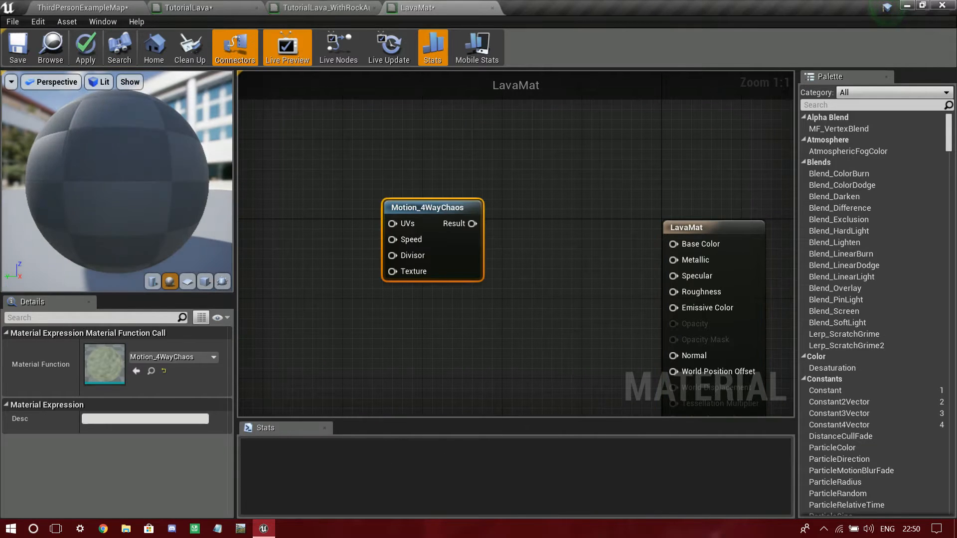
Position the Motion_4WayChaos node to the left of the LavaMat result node, leaving wide space between them.
{"action": "right_click_drag", "start_coordinate": [637, 273], "coordinate": [776, 248]}
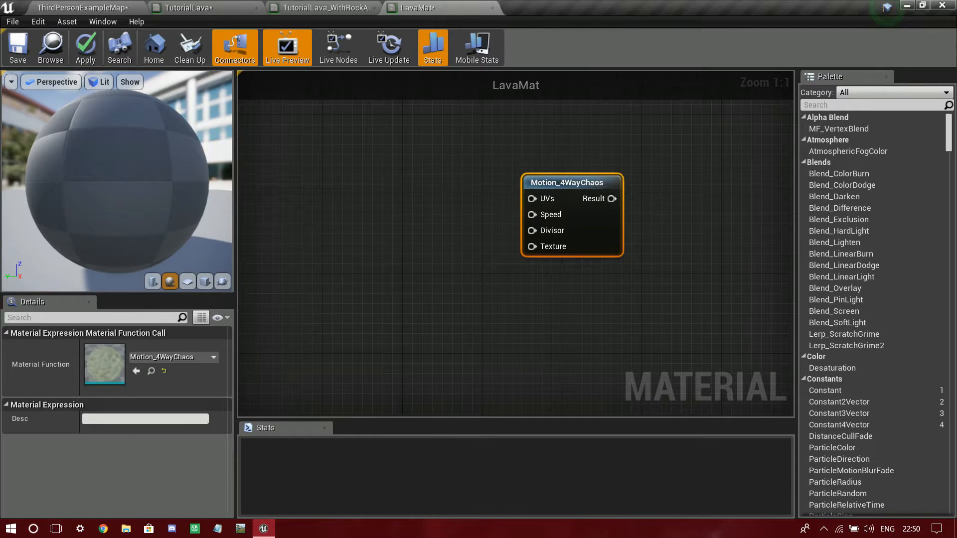
{"action": "left_click_drag", "start_coordinate": [547, 183], "coordinate": [487, 222]}
{"action": "scroll", "coordinate": [640, 297], "scroll_direction": "down", "scroll_amount": 4}
{"action": "right_click_drag", "start_coordinate": [676, 269], "coordinate": [537, 263]}
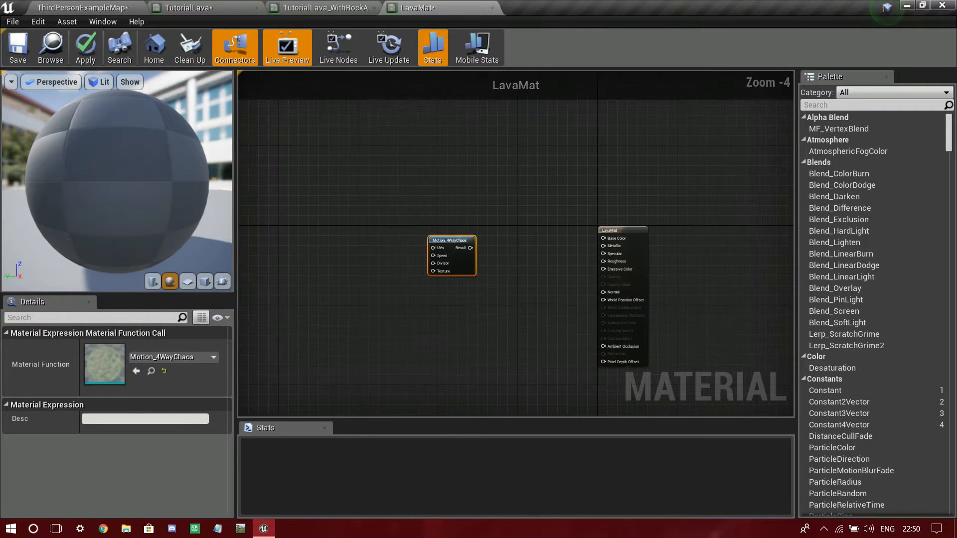
{"action": "scroll", "coordinate": [536, 263], "scroll_direction": "up", "scroll_amount": 3}
{"action": "right_click", "coordinate": [490, 145]}
{"action": "left_click_drag", "start_coordinate": [408, 166], "coordinate": [459, 157]}
{"action": "right_click_drag", "start_coordinate": [528, 215], "coordinate": [574, 334]}
{"action": "left_click_drag", "start_coordinate": [506, 275], "coordinate": [364, 281]}
{"action": "scroll", "coordinate": [523, 305], "scroll_direction": "down", "scroll_amount": 5}
{"action": "right_click_drag", "start_coordinate": [523, 305], "coordinate": [552, 296]}
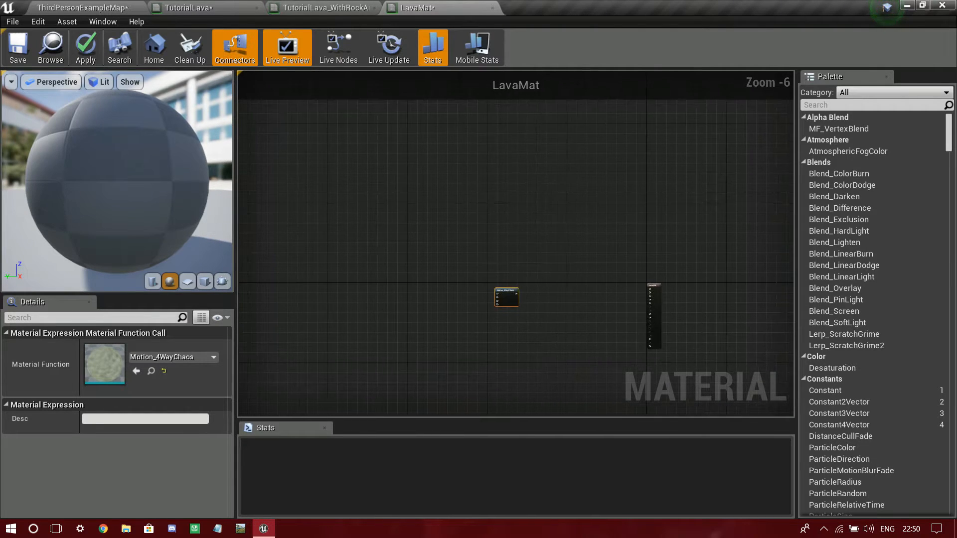
{"action": "scroll", "coordinate": [483, 274], "scroll_direction": "up", "scroll_amount": 1}
{"action": "left_click_drag", "start_coordinate": [515, 297], "coordinate": [505, 291]}
{"action": "scroll", "coordinate": [468, 318], "scroll_direction": "up", "scroll_amount": 2}
{"action": "right_click_drag", "start_coordinate": [330, 283], "coordinate": [483, 318]}
{"action": "right_click_drag", "start_coordinate": [354, 352], "coordinate": [519, 319]}
{"action": "right_click_drag", "start_coordinate": [662, 259], "coordinate": [465, 262]}
{"action": "right_click_drag", "start_coordinate": [424, 309], "coordinate": [492, 321]}
{"action": "right_click_drag", "start_coordinate": [449, 349], "coordinate": [515, 323]}
{"action": "right_click_drag", "start_coordinate": [536, 334], "coordinate": [450, 333]}
{"action": "scroll", "coordinate": [450, 333], "scroll_direction": "up", "scroll_amount": 3}
{"action": "right_click_drag", "start_coordinate": [698, 299], "coordinate": [452, 320]}
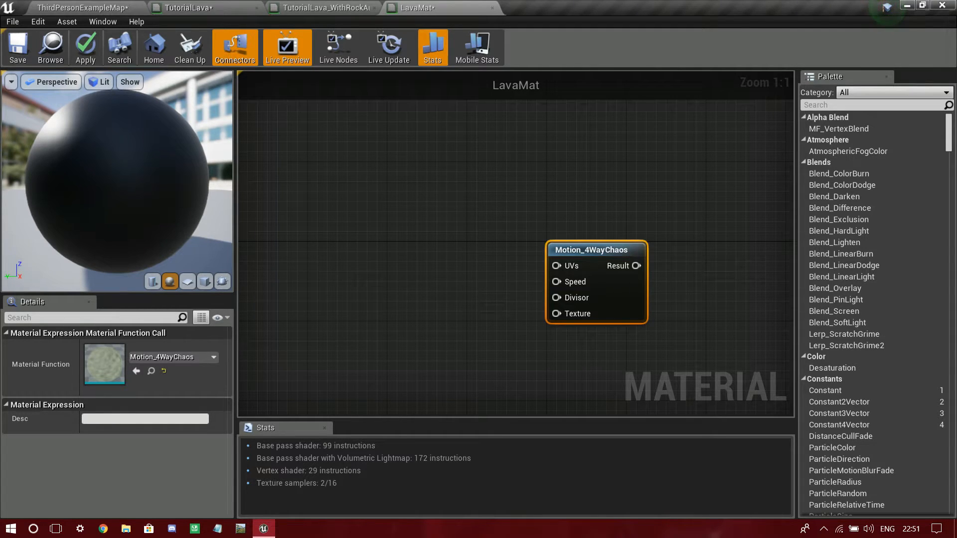
Add a Texture Sample node to the left of the Motion_4WayChaos node.
{"action": "right_click", "coordinate": [317, 301]}
{"action": "left_click", "coordinate": [307, 305]}
{"action": "right_click", "coordinate": [306, 305]}
{"action": "left_click", "coordinate": [304, 306]}
{"action": "key", "text": "t"}
{"action": "left_click", "coordinate": [318, 238]}
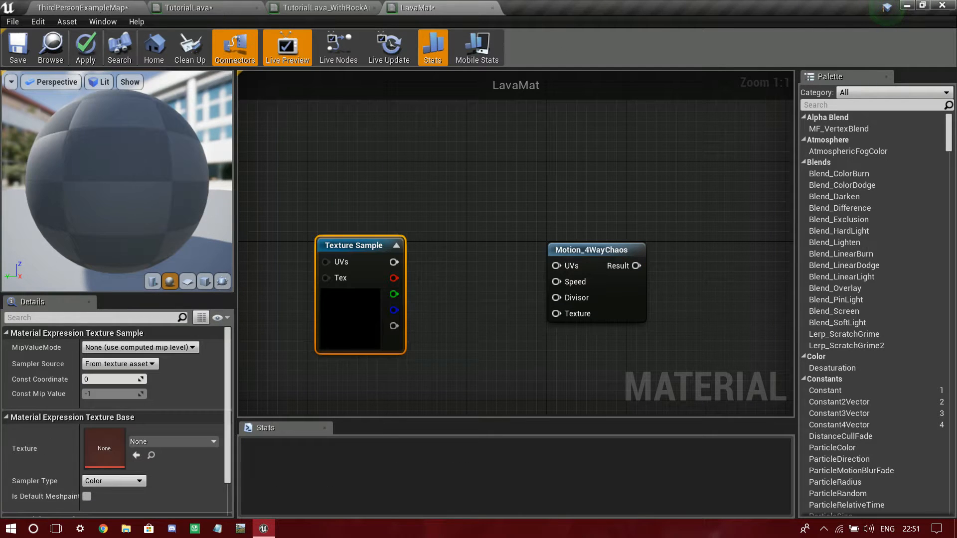
{"action": "left_click_drag", "start_coordinate": [370, 245], "coordinate": [341, 310]}
{"action": "right_click_drag", "start_coordinate": [363, 260], "coordinate": [430, 242]}
{"action": "left_click_drag", "start_coordinate": [392, 298], "coordinate": [402, 258]}
{"action": "right_click_drag", "start_coordinate": [408, 273], "coordinate": [455, 136]}
Assign the T_Fire_Tiled_D texture to the Texture Sample and place the node lower in the graph.
{"action": "left_click", "coordinate": [213, 441]}
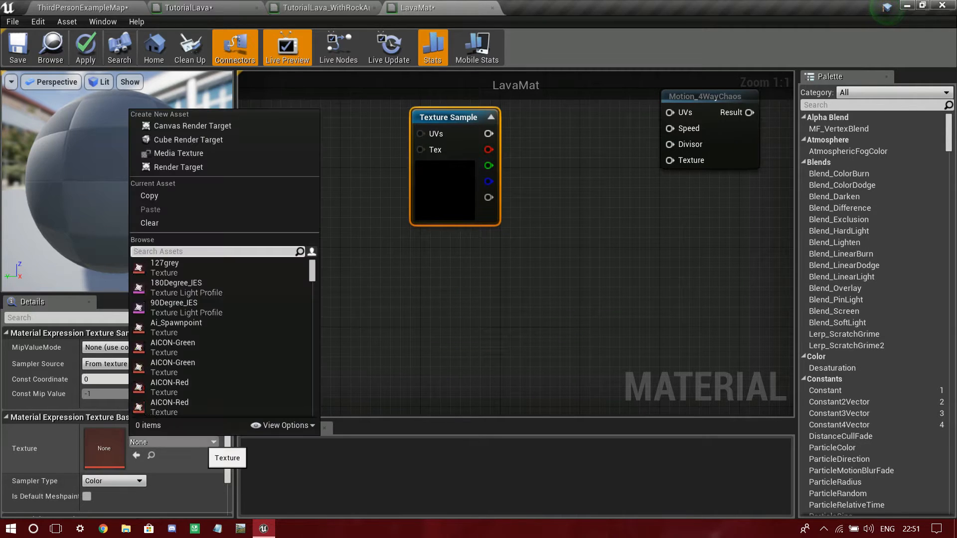
{"action": "type", "text": "fire"}
{"action": "left_click", "coordinate": [189, 325]}
{"action": "left_click_drag", "start_coordinate": [454, 166], "coordinate": [448, 297]}
{"action": "right_click_drag", "start_coordinate": [455, 298], "coordinate": [418, 382]}
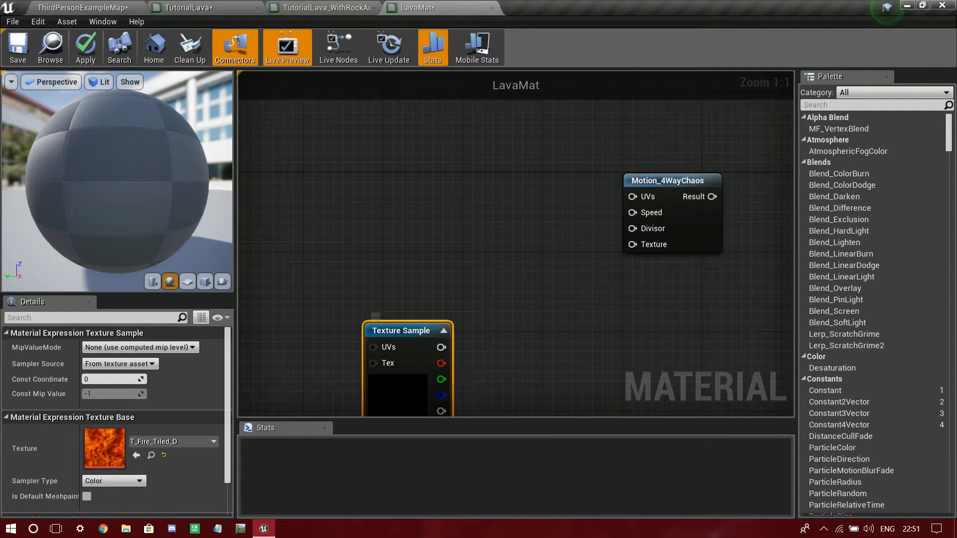
Convert the Texture Sample to a Texture Object and connect it to the Texture input of Motion_4WayChaos.
{"action": "right_click", "coordinate": [425, 349]}
{"action": "left_click", "coordinate": [478, 132]}
{"action": "left_click_drag", "start_coordinate": [439, 347], "coordinate": [641, 244]}
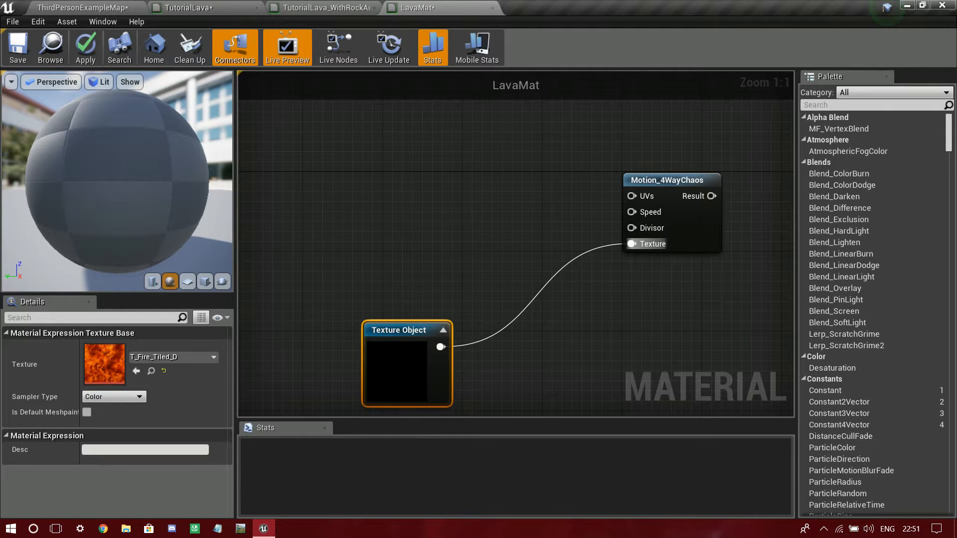
{"action": "right_click_drag", "start_coordinate": [641, 245], "coordinate": [547, 284]}
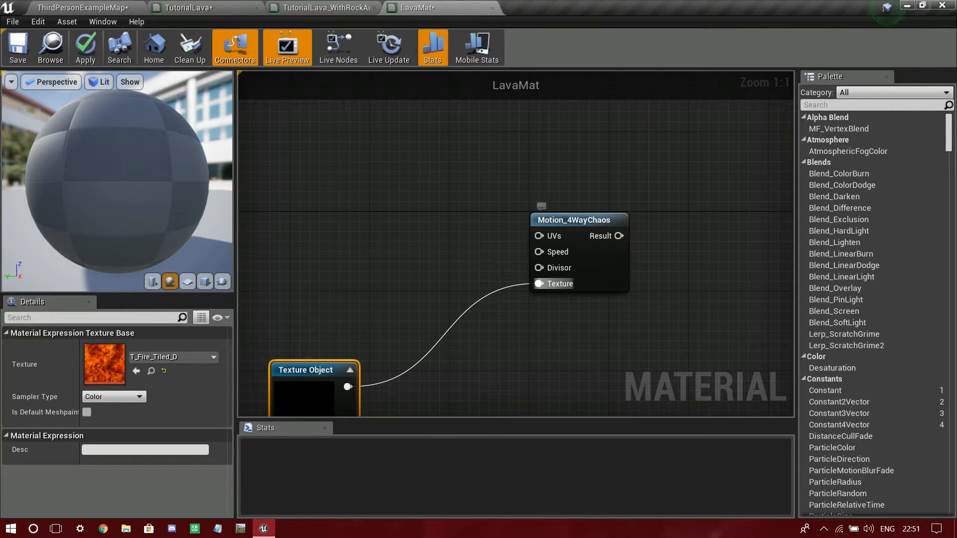
{"action": "left_click_drag", "start_coordinate": [537, 214], "coordinate": [557, 215]}
{"action": "right_click_drag", "start_coordinate": [635, 262], "coordinate": [293, 271]}
{"action": "scroll", "coordinate": [341, 334], "scroll_direction": "down", "scroll_amount": 5}
{"action": "scroll", "coordinate": [492, 254], "scroll_direction": "up", "scroll_amount": 3}
{"action": "scroll", "coordinate": [472, 254], "scroll_direction": "down", "scroll_amount": 3}
{"action": "right_click_drag", "start_coordinate": [472, 255], "coordinate": [512, 219]}
{"action": "scroll", "coordinate": [447, 238], "scroll_direction": "up", "scroll_amount": 4}
Add a scalar parameter and connect it to the Speed input of Motion_4WayChaos.
{"action": "right_click_drag", "start_coordinate": [446, 238], "coordinate": [516, 331]}
{"action": "left_click_drag", "start_coordinate": [526, 284], "coordinate": [356, 305]}
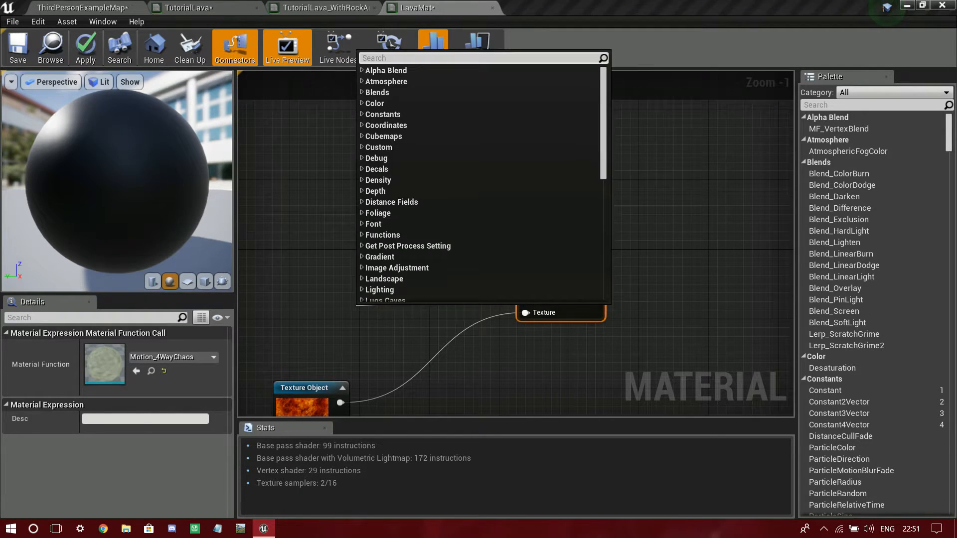
{"action": "left_click", "coordinate": [369, 306]}
{"action": "key", "text": "s"}
{"action": "left_click", "coordinate": [369, 306]}
{"action": "left_click_drag", "start_coordinate": [413, 337], "coordinate": [548, 299]}
Name the scalar parameter FireSpeed1.
{"action": "left_click", "coordinate": [114, 347]}
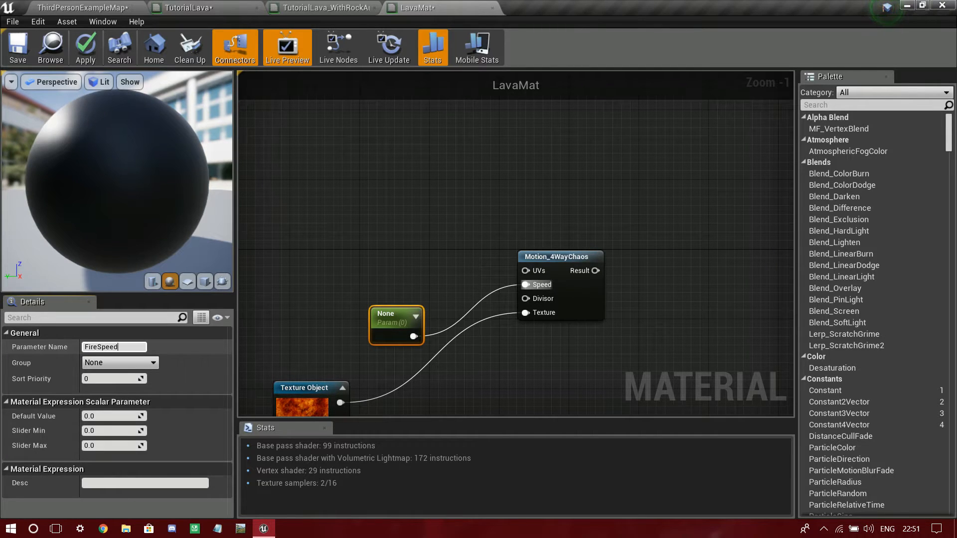
{"action": "type", "text": "Speed1"}
{"action": "key", "text": "Return"}
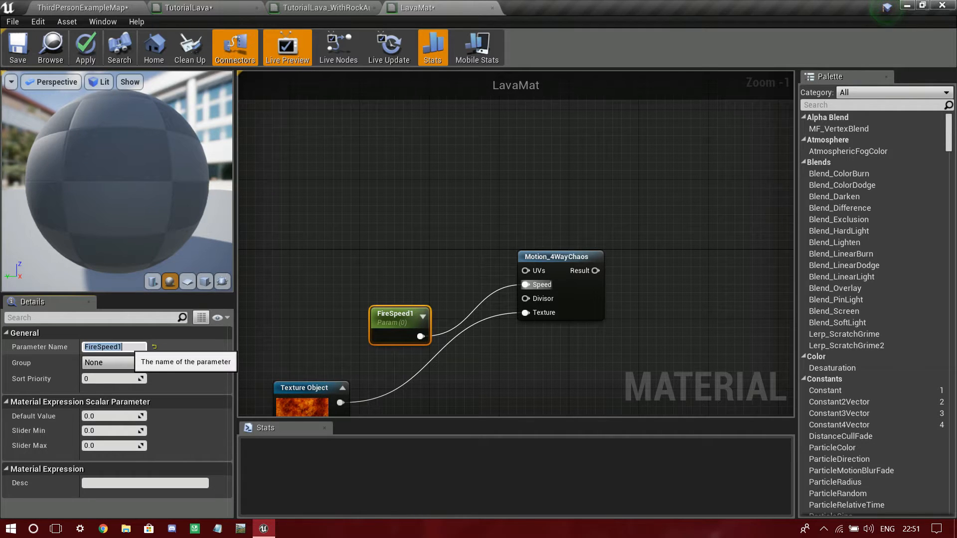
Following the naming in the TutorialLava graph, rename LavaMat's speed parameter to FireSpeed_1 and set its default value to 1.0.
{"action": "left_click", "coordinate": [129, 346]}
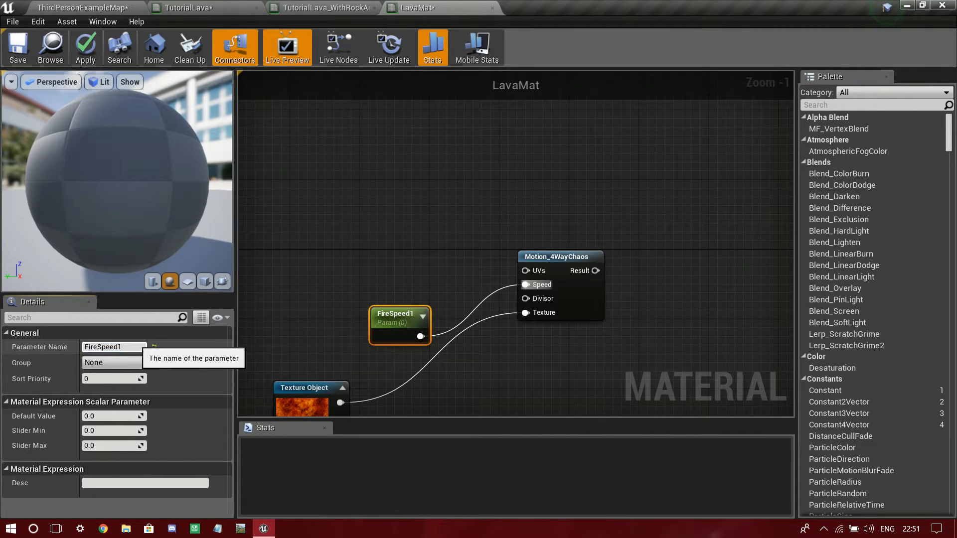
{"action": "left_click", "coordinate": [190, 8]}
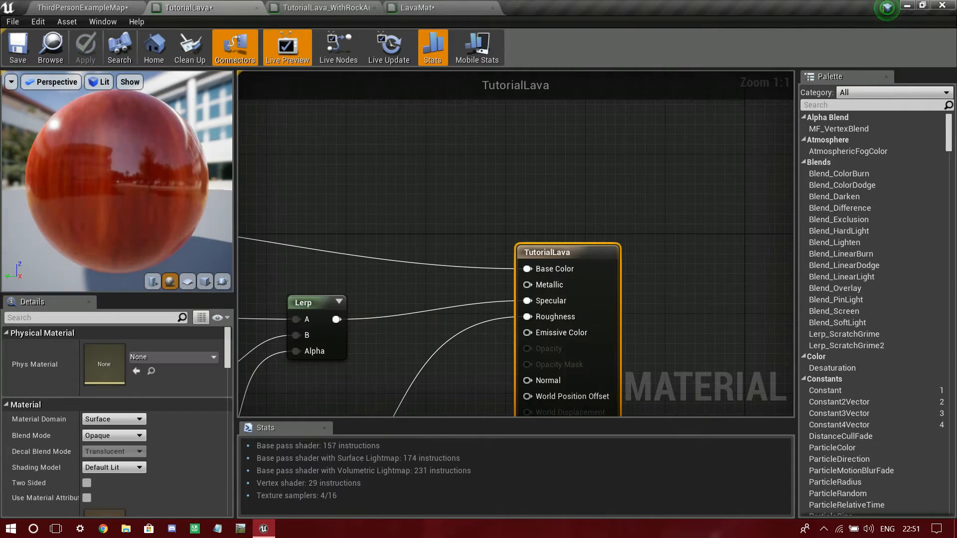
{"action": "scroll", "coordinate": [504, 306], "scroll_direction": "down", "scroll_amount": 3}
{"action": "right_click_drag", "start_coordinate": [504, 306], "coordinate": [814, 299]}
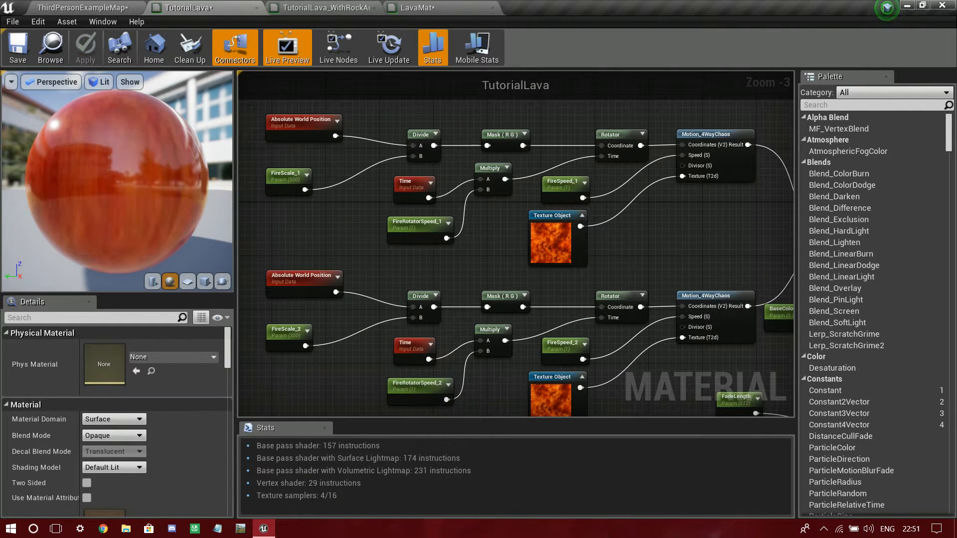
{"action": "scroll", "coordinate": [350, 277], "scroll_direction": "up", "scroll_amount": 2}
{"action": "left_click", "coordinate": [430, 7]}
{"action": "left_click", "coordinate": [135, 347]}
{"action": "left_click", "coordinate": [135, 347]}
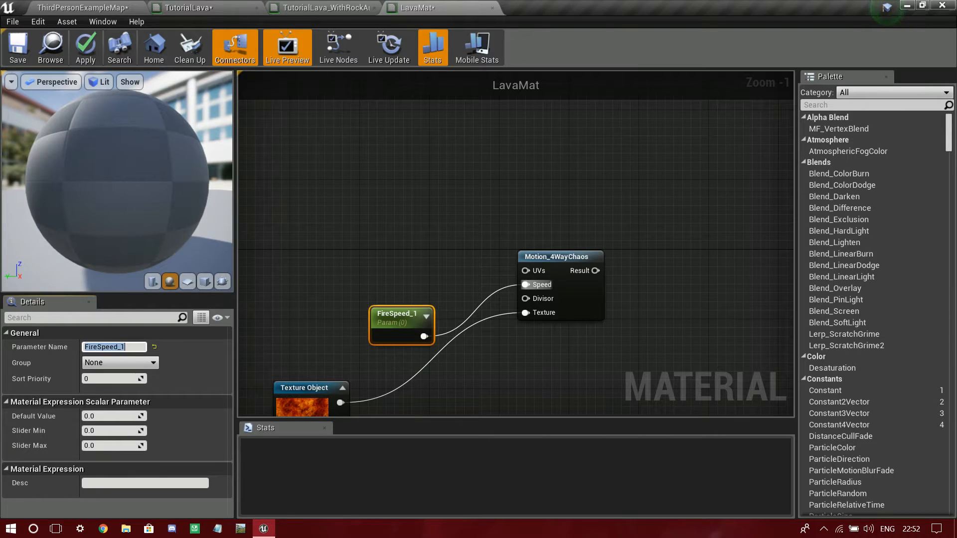
{"action": "key", "text": "Return"}
{"action": "left_click", "coordinate": [114, 416]}
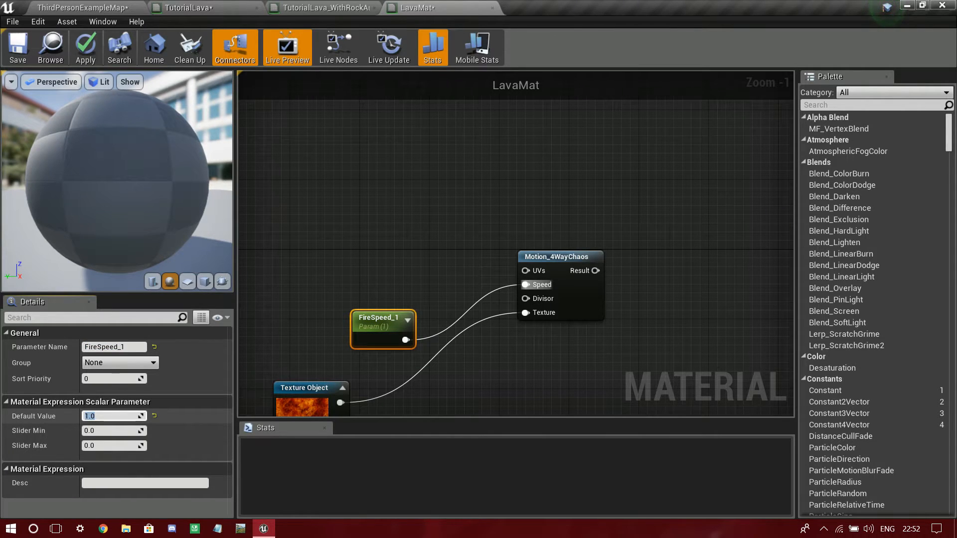
Add a Divide node and connect its output to the UVs input of Motion_4WayChaos.
{"action": "right_click_drag", "start_coordinate": [424, 215], "coordinate": [516, 230]}
{"action": "left_click_drag", "start_coordinate": [617, 300], "coordinate": [431, 218]}
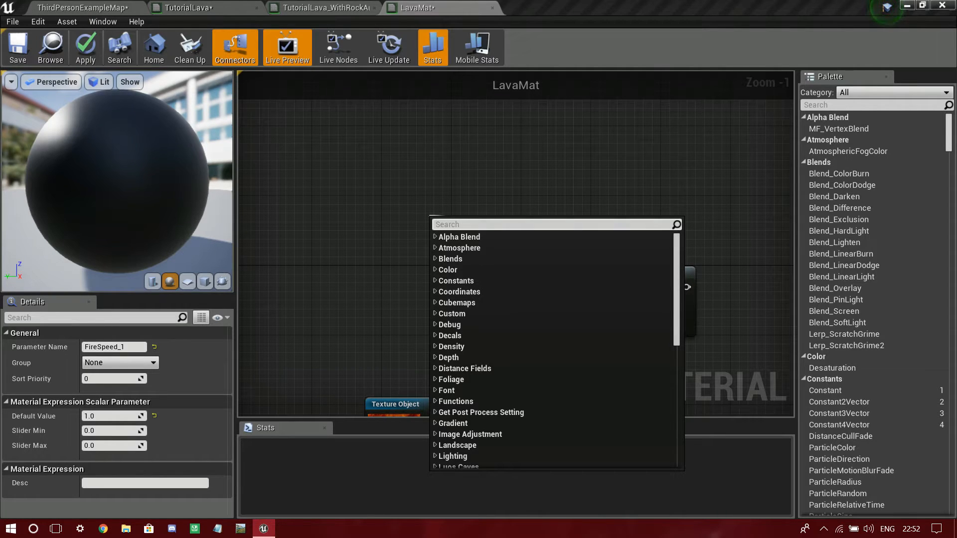
{"action": "type", "text": "divide"}
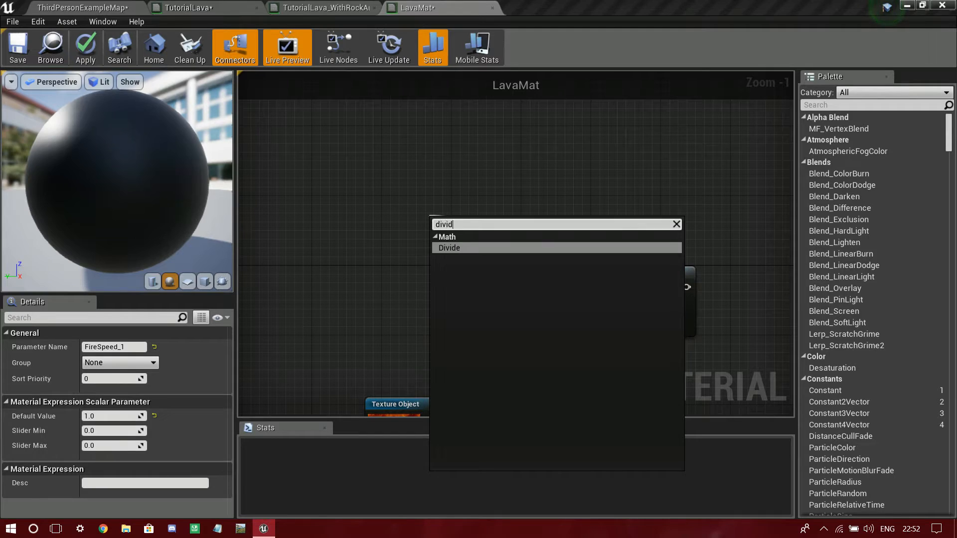
{"action": "key", "text": "Return"}
Add an Absolute World Position node and connect it to the Divide node's A input.
{"action": "right_click_drag", "start_coordinate": [438, 239], "coordinate": [606, 255]}
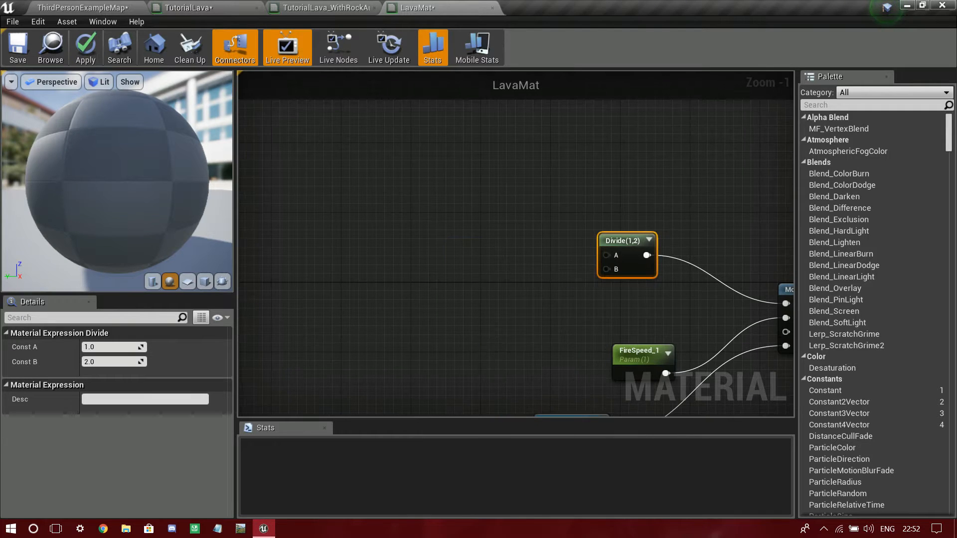
{"action": "left_click_drag", "start_coordinate": [606, 255], "coordinate": [410, 197]}
{"action": "type", "text": "world"}
{"action": "key", "text": "Return"}
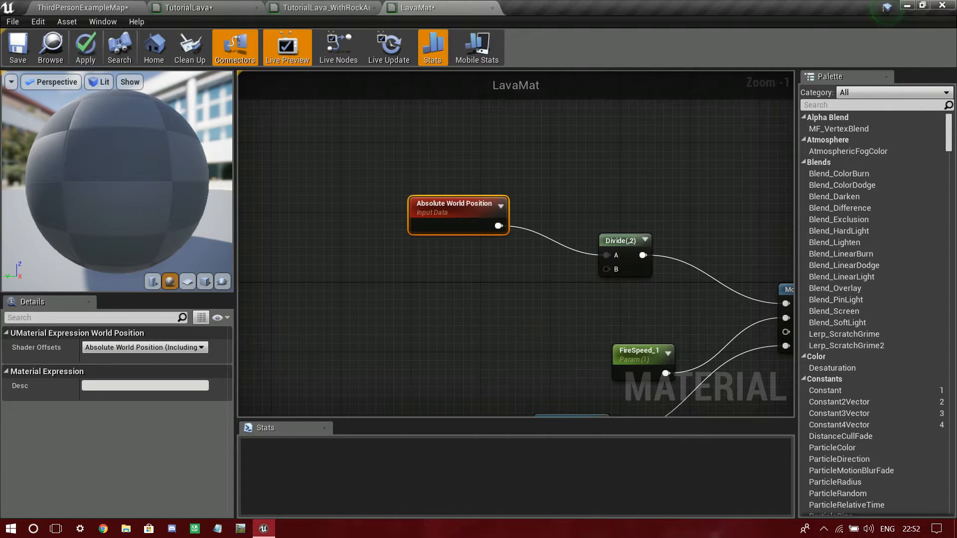
Connect a new scalar parameter to Divide's B input and move the three UV nodes farther away from Motion_4WayChaos.
{"action": "left_click_drag", "start_coordinate": [607, 270], "coordinate": [551, 324]}
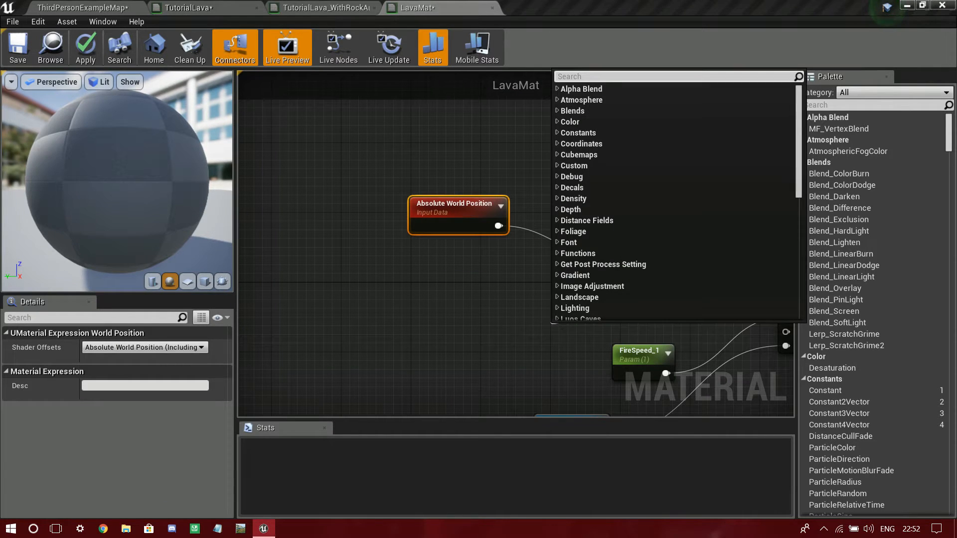
{"action": "left_click", "coordinate": [457, 305]}
{"action": "key", "text": "s"}
{"action": "left_click", "coordinate": [457, 305]}
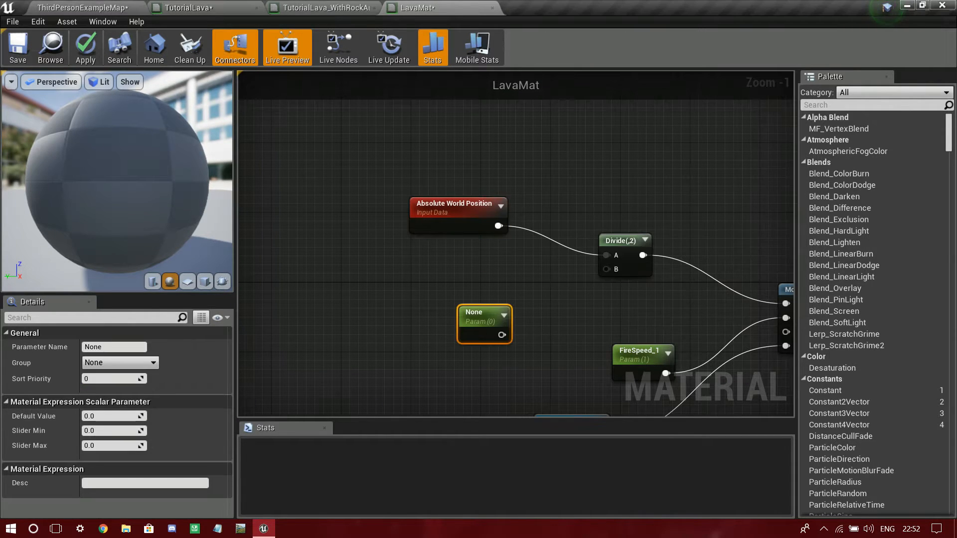
{"action": "left_click_drag", "start_coordinate": [499, 321], "coordinate": [606, 269]}
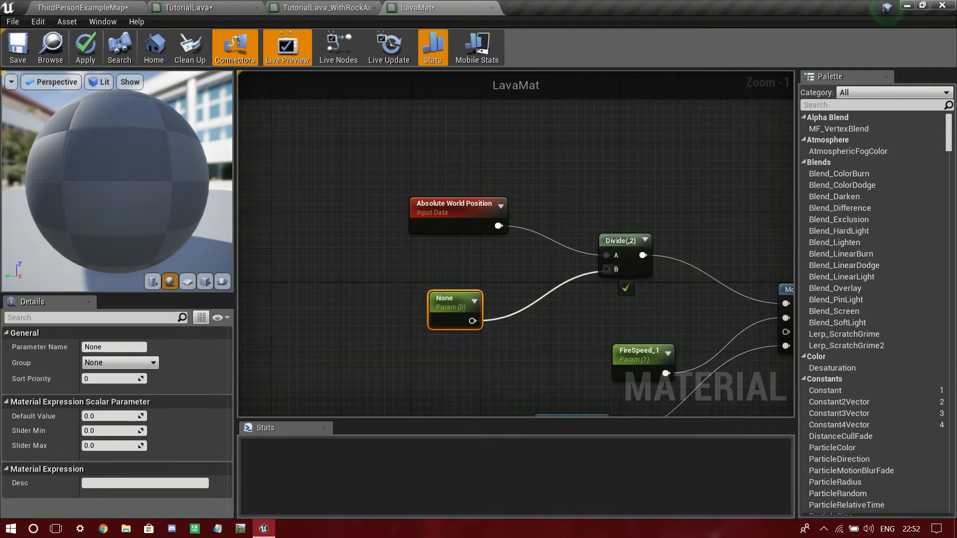
{"action": "left_click_drag", "start_coordinate": [394, 182], "coordinate": [643, 324]}
{"action": "left_click_drag", "start_coordinate": [626, 238], "coordinate": [439, 299]}
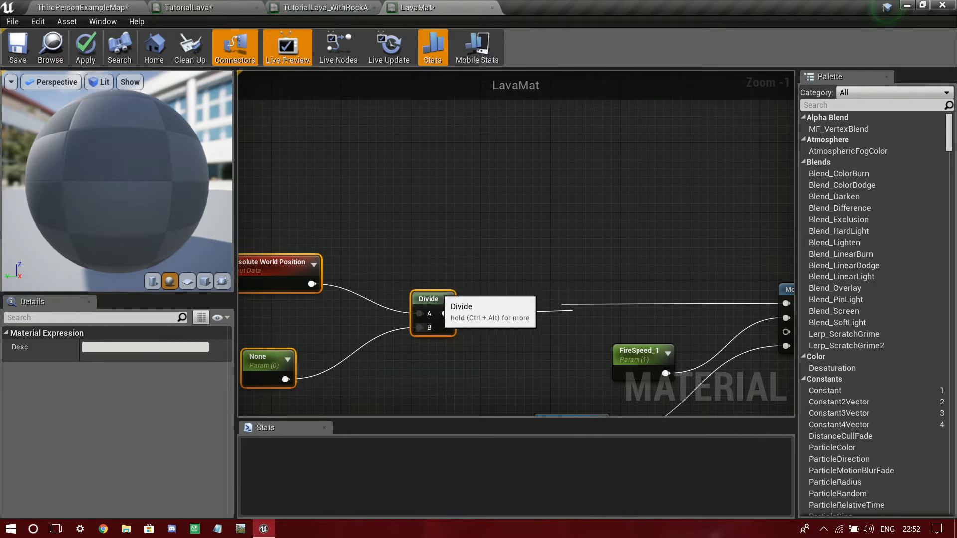
Name the scalar parameter feeding Divide FireScale_1 and set its default value to 500.
{"action": "right_click_drag", "start_coordinate": [421, 327], "coordinate": [610, 269]}
{"action": "left_click", "coordinate": [451, 302]}
{"action": "left_click", "coordinate": [131, 346]}
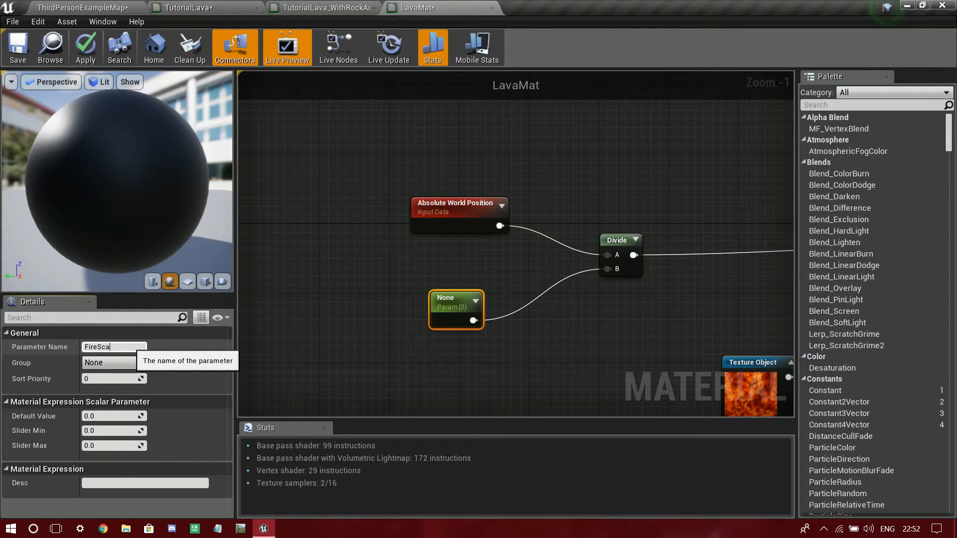
{"action": "key", "text": "Return"}
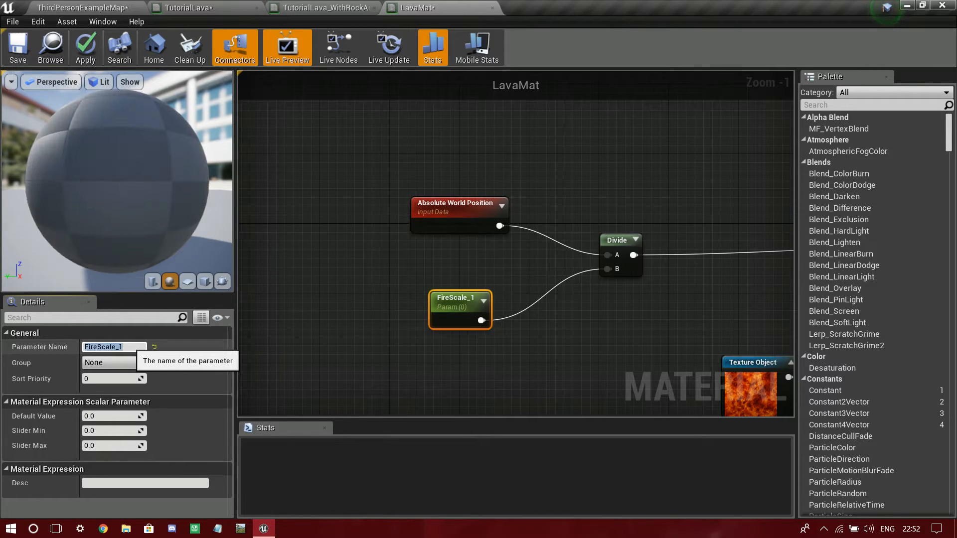
{"action": "right_click_drag", "start_coordinate": [689, 325], "coordinate": [578, 363]}
{"action": "left_click", "coordinate": [110, 417]}
{"action": "type", "text": "500"}
{"action": "key", "text": "Return"}
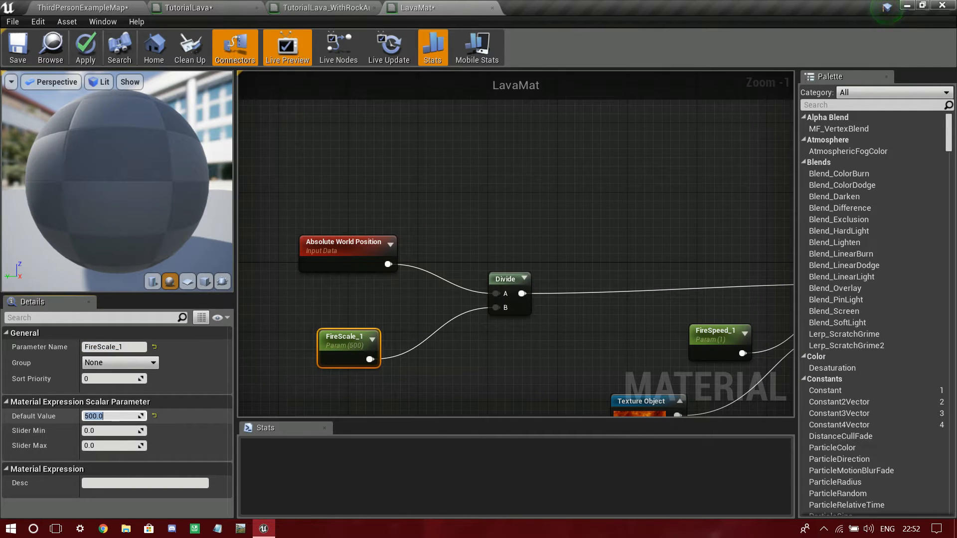
Move the Absolute World Position, FireScale_1 and Divide nodes slightly up to line up with the UVs input of Motion_4WayChaos.
{"action": "right_click_drag", "start_coordinate": [520, 294], "coordinate": [432, 311]}
{"action": "left_click_drag", "start_coordinate": [242, 207], "coordinate": [431, 286]}
{"action": "right_click_drag", "start_coordinate": [429, 264], "coordinate": [420, 415]}
{"action": "left_click_drag", "start_coordinate": [421, 350], "coordinate": [423, 337]}
{"action": "right_click_drag", "start_coordinate": [571, 350], "coordinate": [481, 366]}
Review how Absolute World Position and FireScale_1 feed through Divide into the UVs of Motion_4WayChaos.
{"action": "left_click", "coordinate": [481, 366]}
{"action": "right_click_drag", "start_coordinate": [375, 347], "coordinate": [591, 314]}
{"action": "right_click_drag", "start_coordinate": [636, 340], "coordinate": [458, 295]}
{"action": "right_click", "coordinate": [543, 289]}
{"action": "left_click", "coordinate": [533, 298]}
{"action": "right_click_drag", "start_coordinate": [498, 291], "coordinate": [565, 301]}
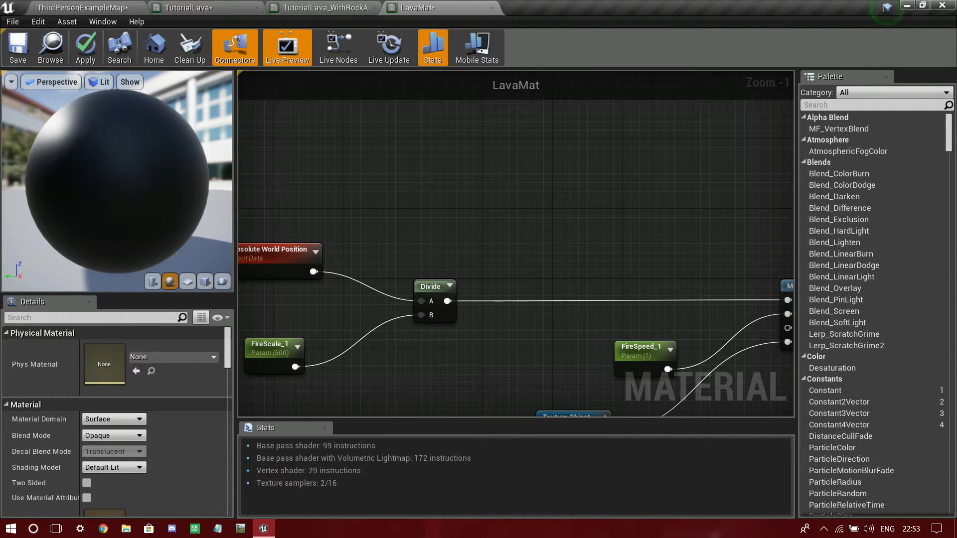
{"action": "left_click", "coordinate": [279, 254]}
{"action": "right_click_drag", "start_coordinate": [348, 194], "coordinate": [474, 206]}
{"action": "mouse_move", "coordinate": [318, 180]}
{"action": "left_mouse_down"}
{"action": "mouse_move", "coordinate": [352, 220]}
{"action": "mouse_move", "coordinate": [371, 316]}
{"action": "left_mouse_up"}
{"action": "right_click_drag", "start_coordinate": [371, 315], "coordinate": [348, 283]}
{"action": "left_click", "coordinate": [374, 330]}
Insert a Rotator node between Divide's output and the UVs input of Motion_4WayChaos.
{"action": "right_click_drag", "start_coordinate": [449, 319], "coordinate": [267, 325]}
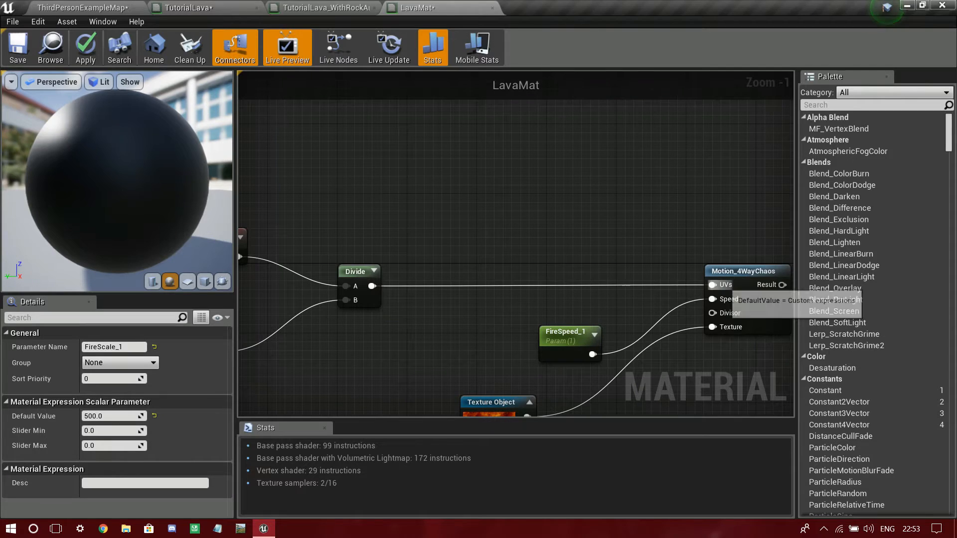
{"action": "right_click", "coordinate": [598, 292]}
{"action": "type", "text": "rotator"}
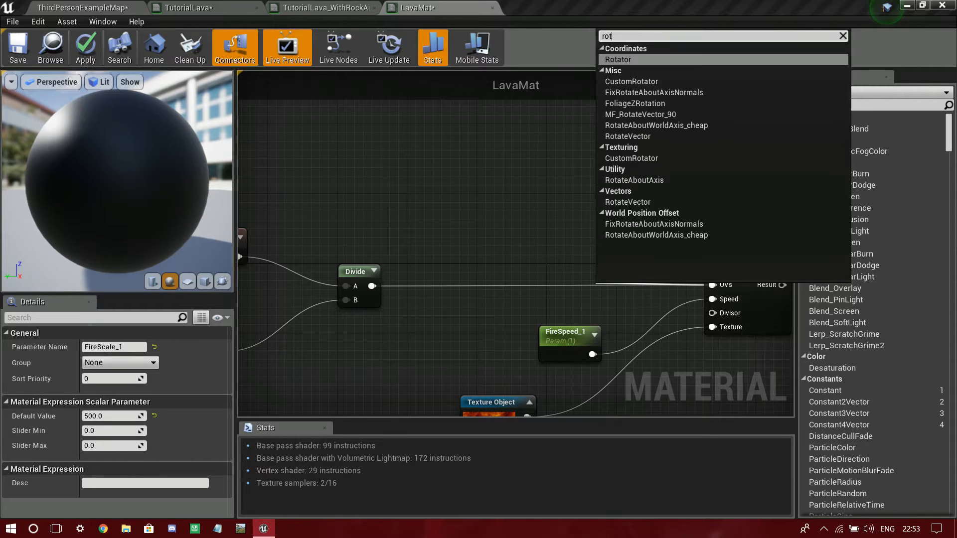
{"action": "key", "text": "Return"}
{"action": "left_click_drag", "start_coordinate": [626, 291], "coordinate": [579, 271]}
Add a Time node connected to the Rotator's Time input and place it between FireScale_1 and the Rotator.
{"action": "right_click_drag", "start_coordinate": [558, 302], "coordinate": [663, 292]}
{"action": "left_click_drag", "start_coordinate": [660, 291], "coordinate": [546, 356]}
{"action": "type", "text": "time"}
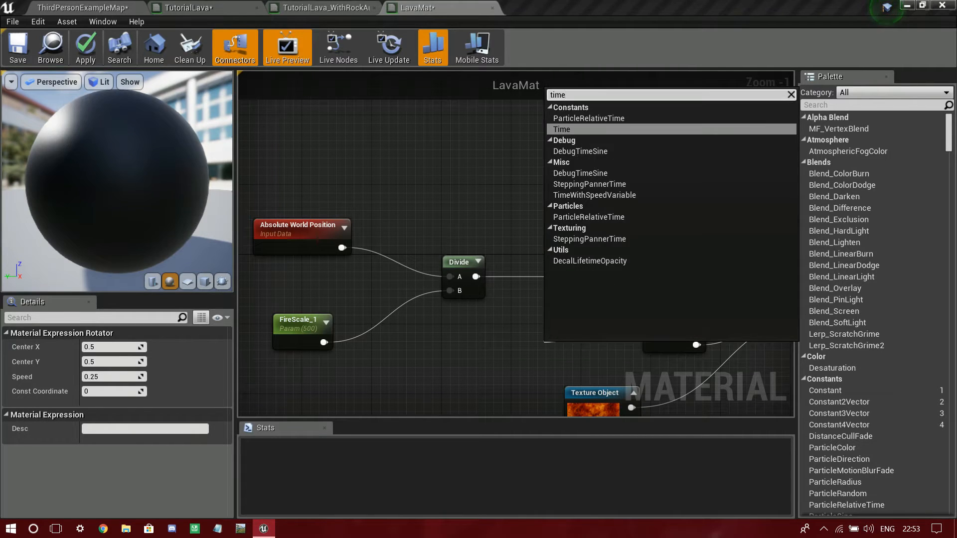
{"action": "key", "text": "Return"}
{"action": "left_click_drag", "start_coordinate": [590, 357], "coordinate": [446, 341]}
{"action": "left_click", "coordinate": [433, 304]}
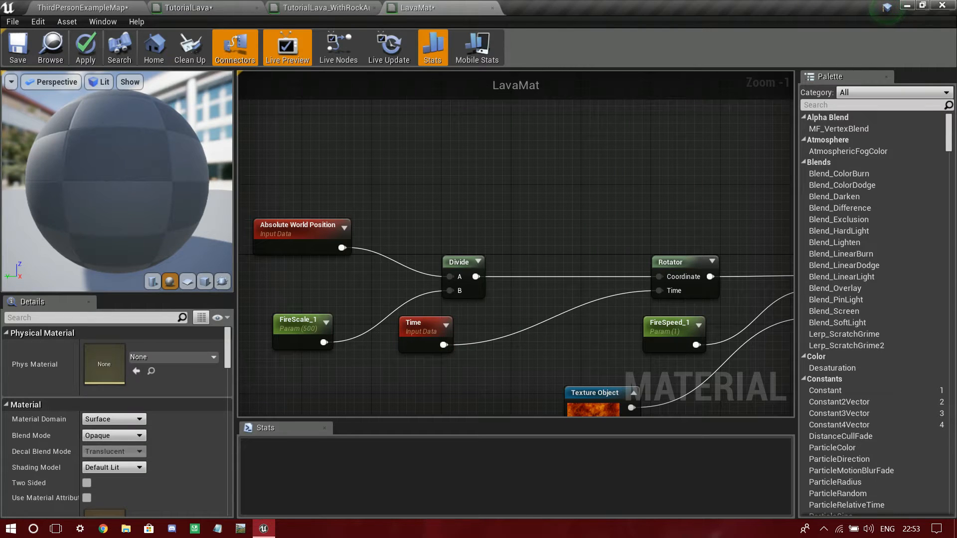
Insert a Multiply node between the Time node and the Rotator's Time input.
{"action": "left_click_drag", "start_coordinate": [659, 290], "coordinate": [562, 304]}
{"action": "type", "text": "mul"}
{"action": "key", "text": "Return"}
{"action": "right_click_drag", "start_coordinate": [523, 363], "coordinate": [666, 321]}
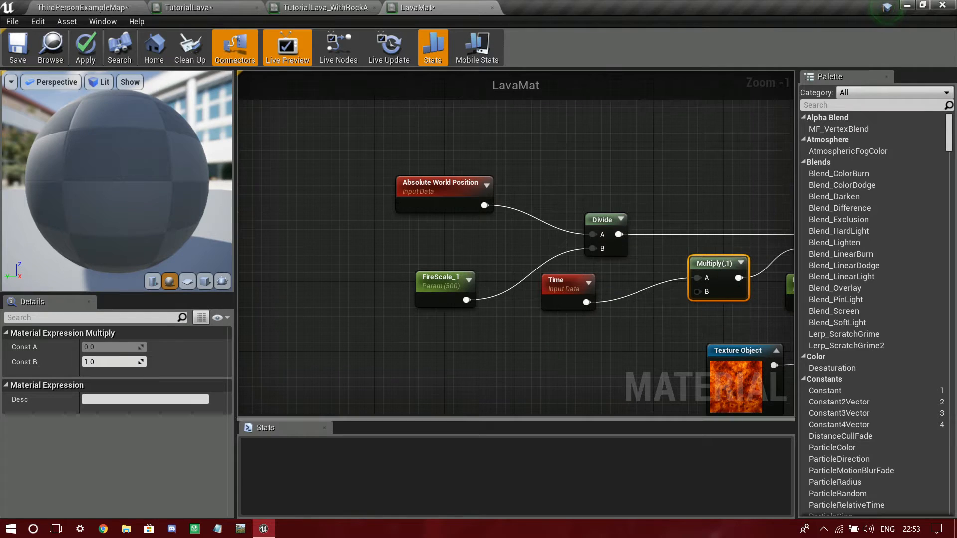
{"action": "key", "text": "ctrl+v"}
{"action": "key", "text": "Delete"}
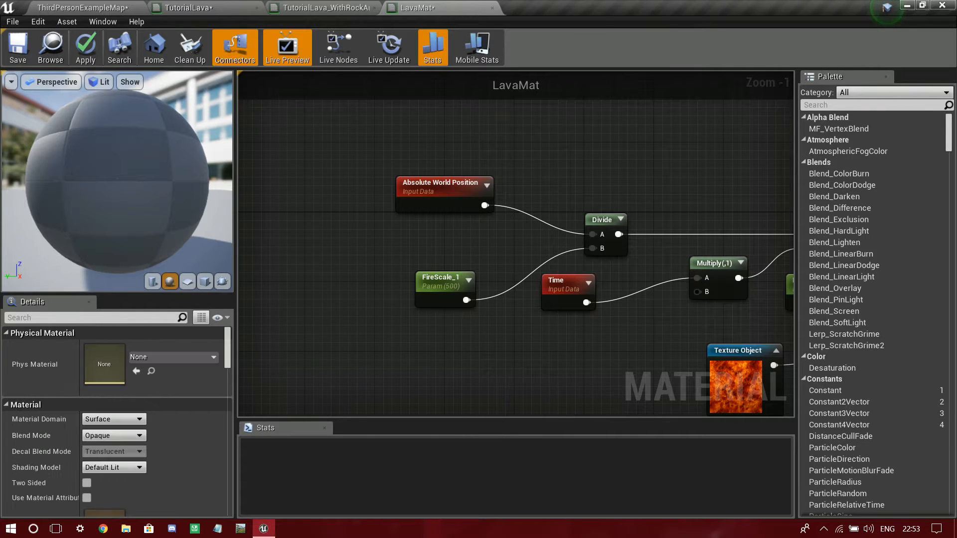
Add a scalar parameter and connect it to the B input of the Multiply node.
{"action": "right_click_drag", "start_coordinate": [588, 334], "coordinate": [529, 343]}
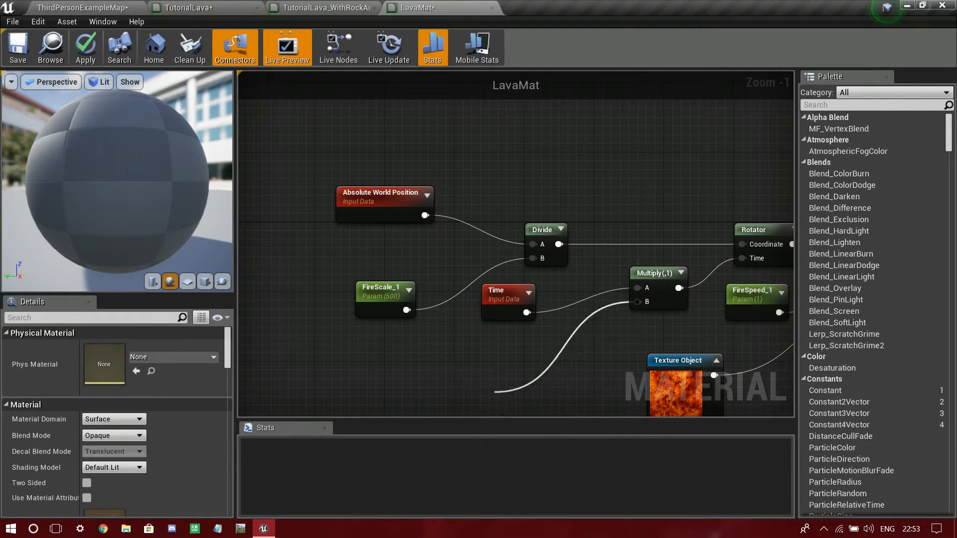
{"action": "right_click", "coordinate": [494, 138]}
{"action": "type", "text": "acalat"}
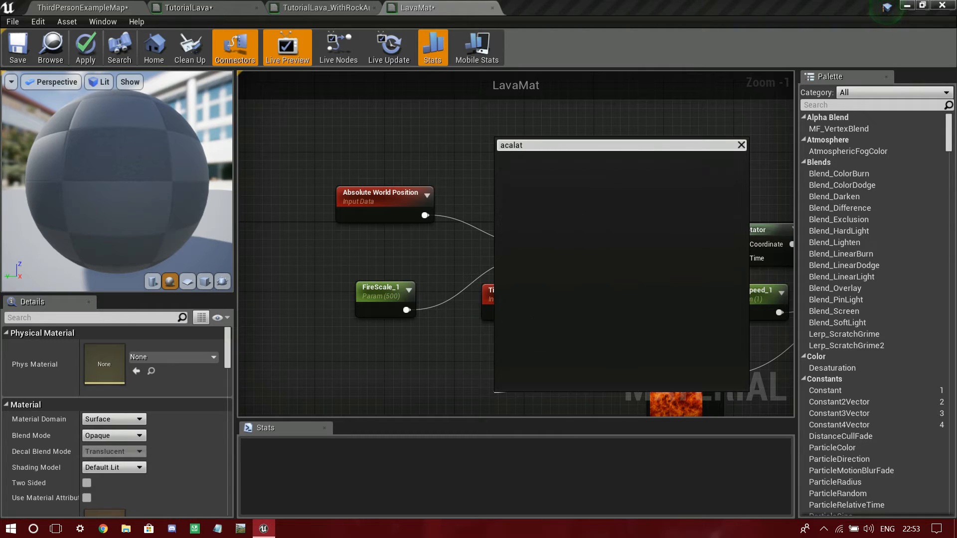
{"action": "type", "text": "dc"}
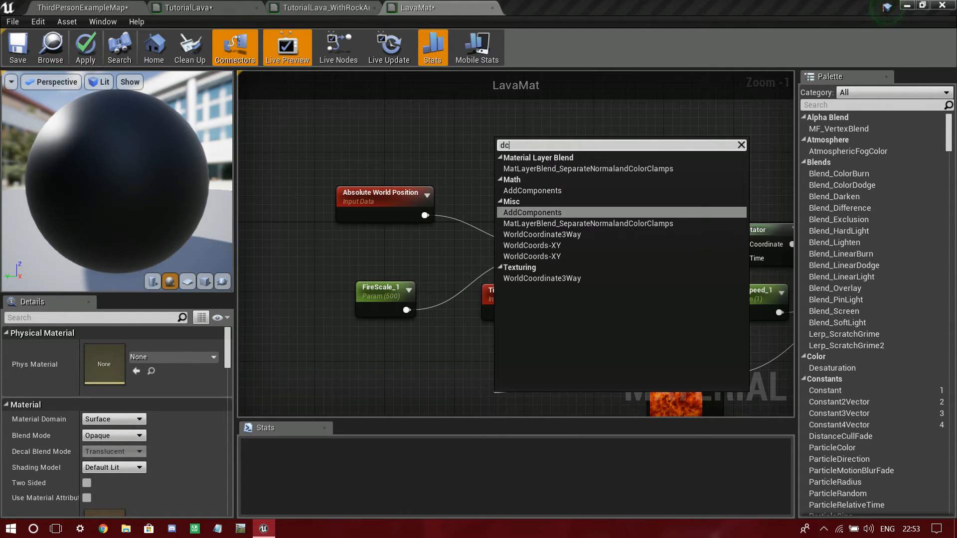
{"action": "key", "text": "BackSpace"}
{"action": "key", "text": "BackSpace"}
{"action": "type", "text": "scalar"}
{"action": "key", "text": "Return"}
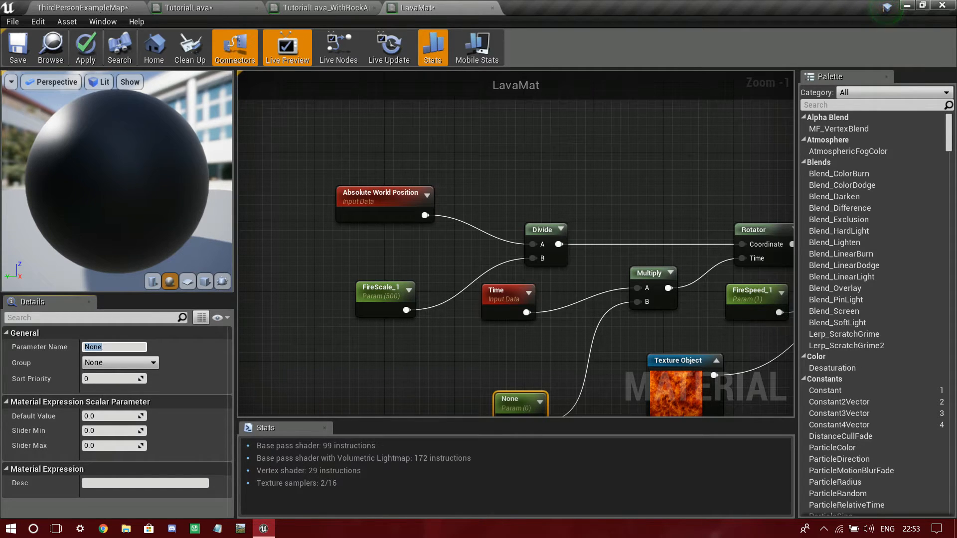
Name Multiply's scalar parameter FireRotatorSpeed_1 with a default value of 1, and move the node closer to FireScale_1.
{"action": "right_click_drag", "start_coordinate": [697, 319], "coordinate": [482, 302]}
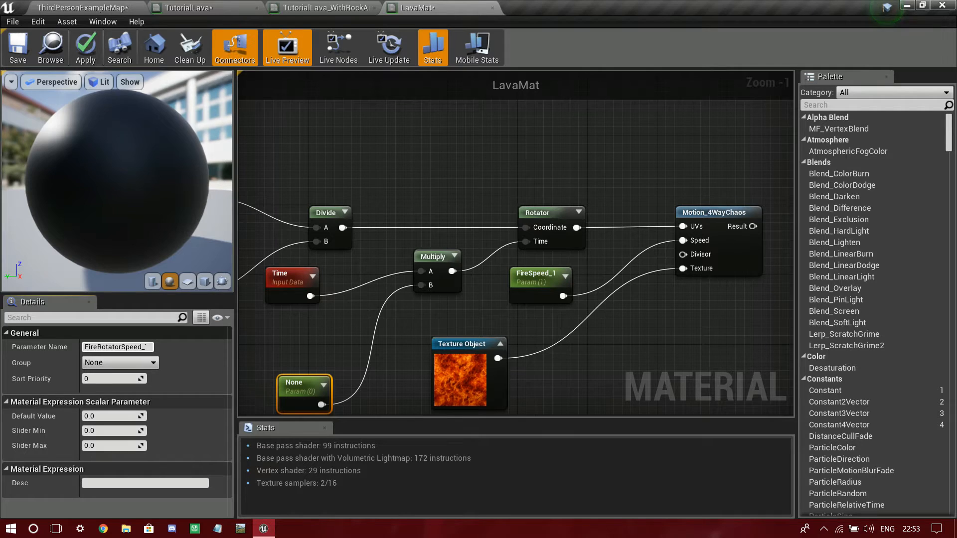
{"action": "key", "text": "Return"}
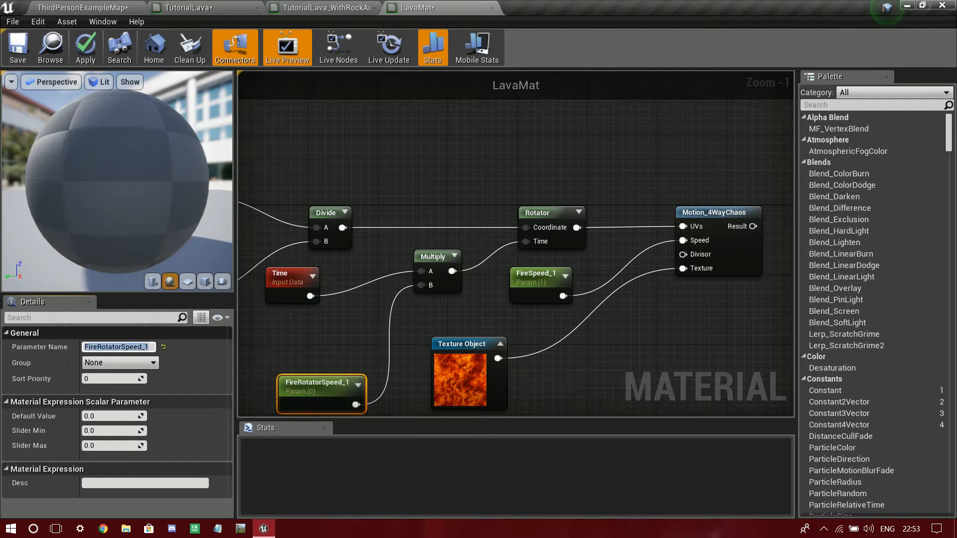
{"action": "left_click", "coordinate": [114, 416]}
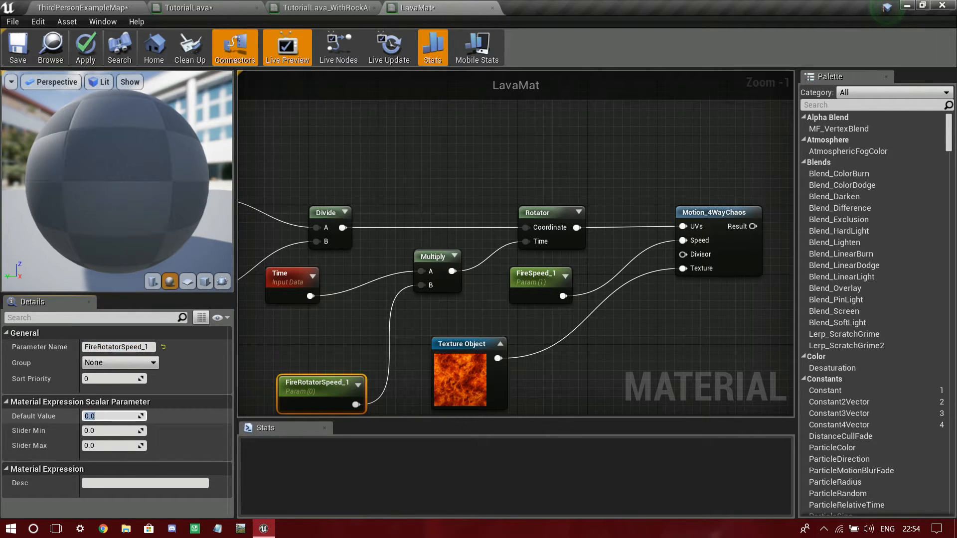
{"action": "right_click_drag", "start_coordinate": [630, 386], "coordinate": [737, 373]}
{"action": "left_click_drag", "start_coordinate": [432, 377], "coordinate": [393, 347]}
Duplicate the whole Motion_4WayChaos node group and place the copy directly below the original.
{"action": "scroll", "coordinate": [588, 339], "scroll_direction": "down", "scroll_amount": 5}
{"action": "scroll", "coordinate": [588, 339], "scroll_direction": "up", "scroll_amount": 3}
{"action": "right_click_drag", "start_coordinate": [749, 329], "coordinate": [630, 324]}
{"action": "right_click_drag", "start_coordinate": [712, 334], "coordinate": [672, 309]}
{"action": "scroll", "coordinate": [639, 314], "scroll_direction": "down", "scroll_amount": 3}
{"action": "left_click_drag", "start_coordinate": [502, 202], "coordinate": [678, 330]}
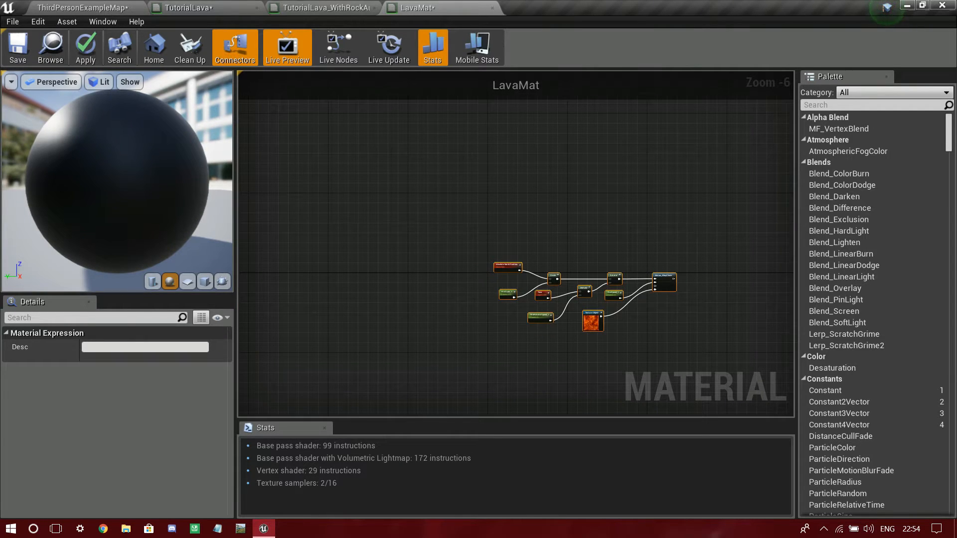
{"action": "right_click_drag", "start_coordinate": [679, 330], "coordinate": [679, 255]}
{"action": "left_click", "coordinate": [678, 254]}
{"action": "key", "text": "ctrl+a"}
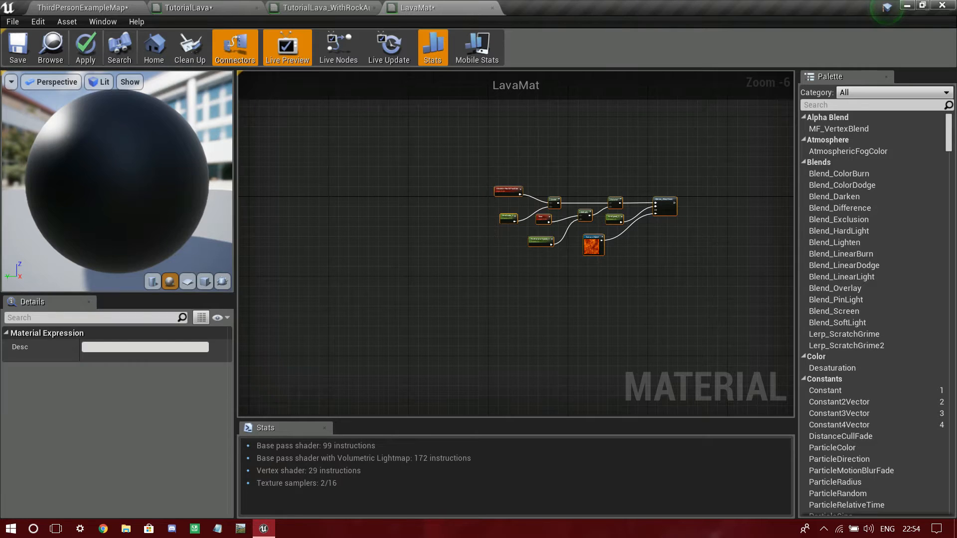
{"action": "key", "text": "ctrl+v"}
{"action": "left_click", "coordinate": [584, 357]}
{"action": "left_click_drag", "start_coordinate": [507, 306], "coordinate": [713, 420]}
{"action": "left_click_drag", "start_coordinate": [691, 319], "coordinate": [662, 246]}
Check the parameter names in the duplicated node group, including its speed parameter.
{"action": "left_click", "coordinate": [620, 297]}
{"action": "scroll", "coordinate": [619, 297], "scroll_direction": "up", "scroll_amount": 5}
{"action": "right_click_drag", "start_coordinate": [619, 297], "coordinate": [556, 414]}
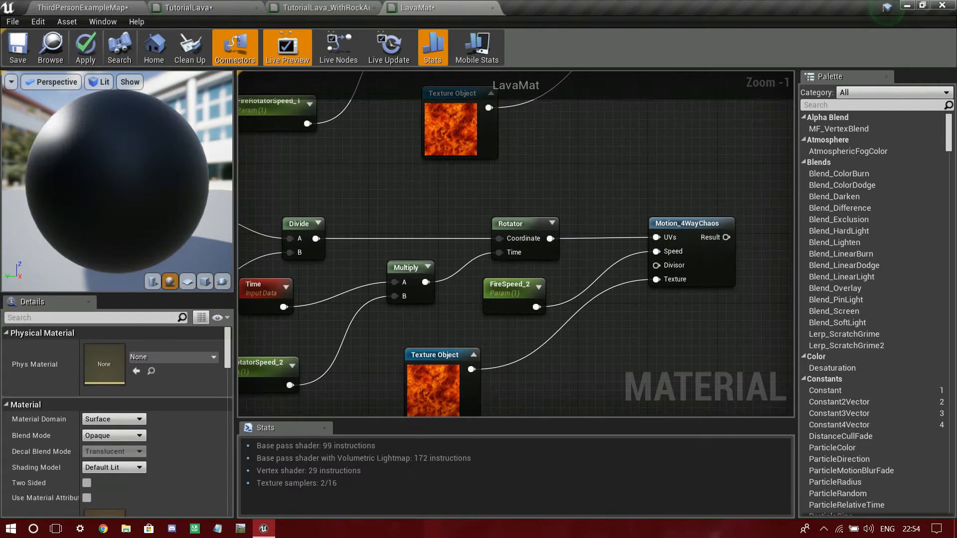
{"action": "left_click", "coordinate": [510, 299]}
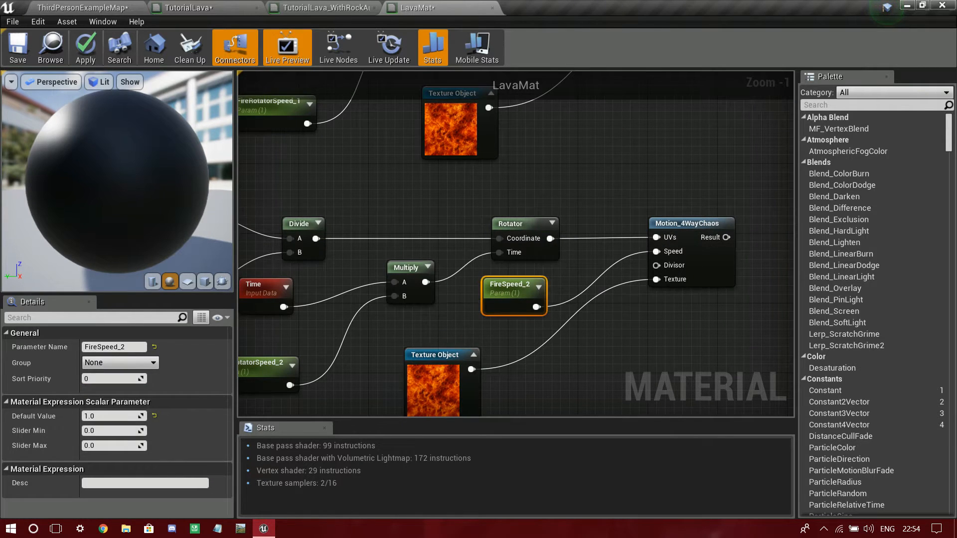
{"action": "right_click_drag", "start_coordinate": [382, 348], "coordinate": [519, 342]}
{"action": "left_click", "coordinate": [519, 342]}
Add a Lerp node and connect the upper Motion_4WayChaos result to A and the lower one to B.
{"action": "right_click_drag", "start_coordinate": [748, 230], "coordinate": [623, 273]}
{"action": "right_click_drag", "start_coordinate": [782, 285], "coordinate": [647, 344]}
{"action": "right_click_drag", "start_coordinate": [747, 190], "coordinate": [593, 246]}
{"action": "key", "text": "l"}
{"action": "left_click", "coordinate": [626, 227]}
{"action": "left_click_drag", "start_coordinate": [635, 249], "coordinate": [467, 130]}
{"action": "left_click_drag", "start_coordinate": [635, 263], "coordinate": [458, 394]}
Add a scalar parameter and connect it to the Lerp node's Alpha input.
{"action": "right_click_drag", "start_coordinate": [634, 263], "coordinate": [538, 169]}
{"action": "right_click_drag", "start_coordinate": [438, 285], "coordinate": [509, 368]}
{"action": "left_click_drag", "start_coordinate": [609, 266], "coordinate": [581, 346]}
{"action": "type", "text": "scalar"}
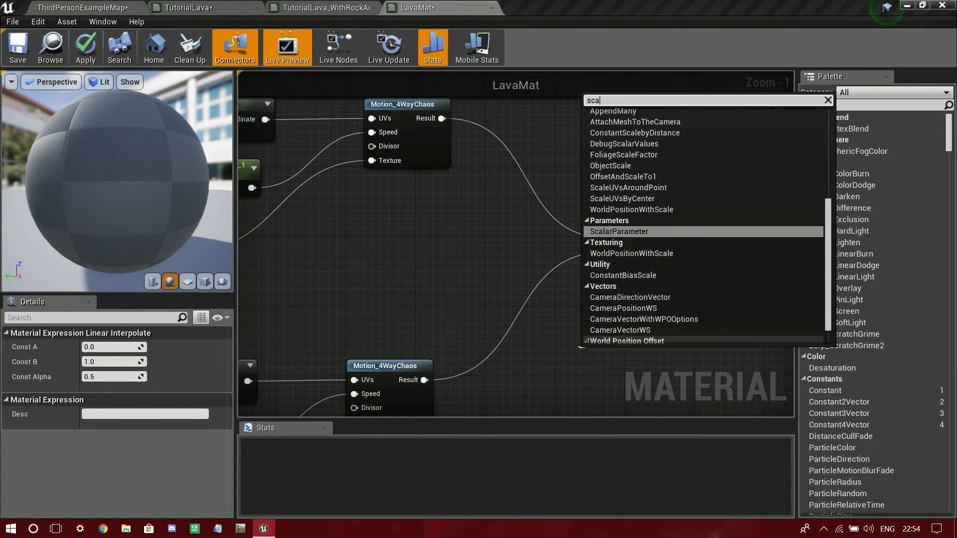
{"action": "key", "text": "Return"}
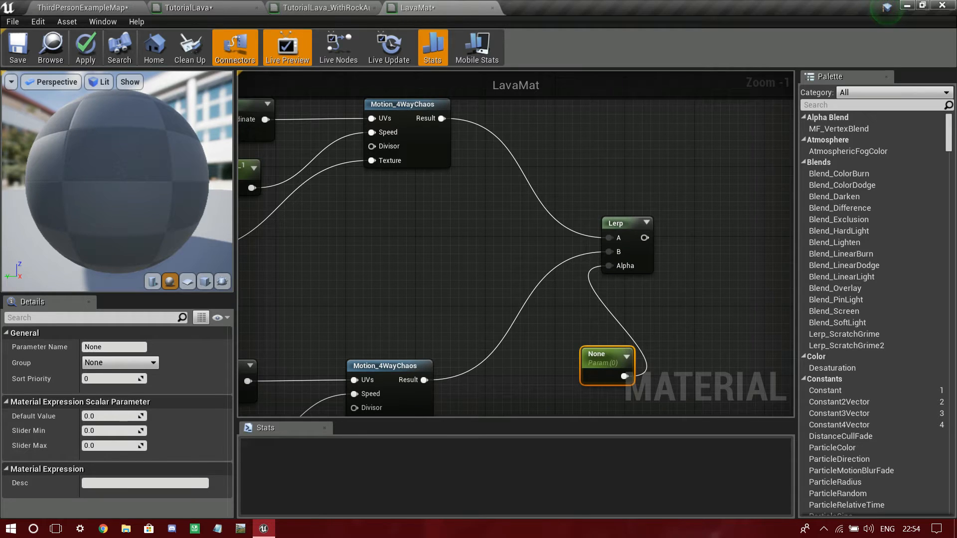
{"action": "key", "text": "s"}
{"action": "left_click", "coordinate": [395, 245]}
{"action": "key", "text": "Delete"}
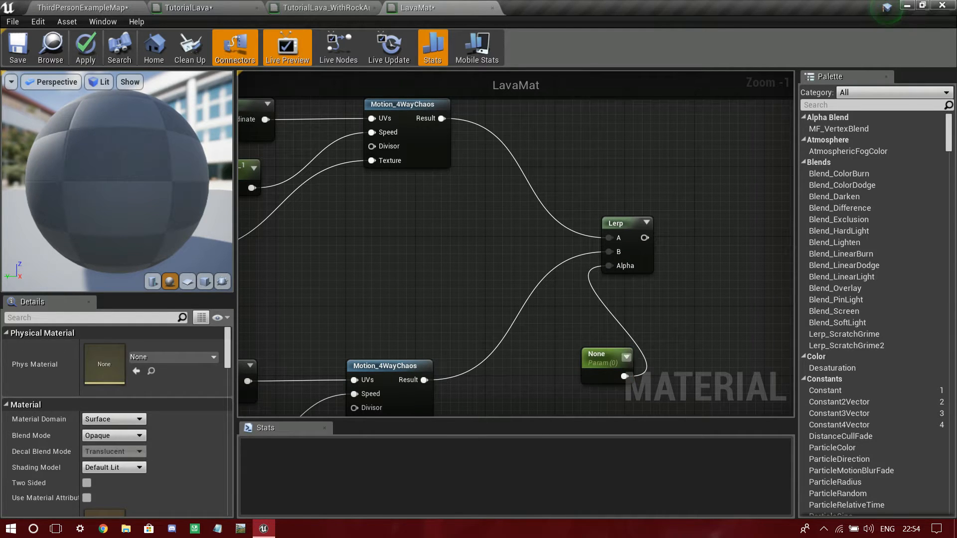
Name the scalar parameter feeding the Lerp's Alpha BaseColorBlending, set its default value to 0.5, and place it below the Lerp.
{"action": "left_click_drag", "start_coordinate": [598, 358], "coordinate": [555, 370]}
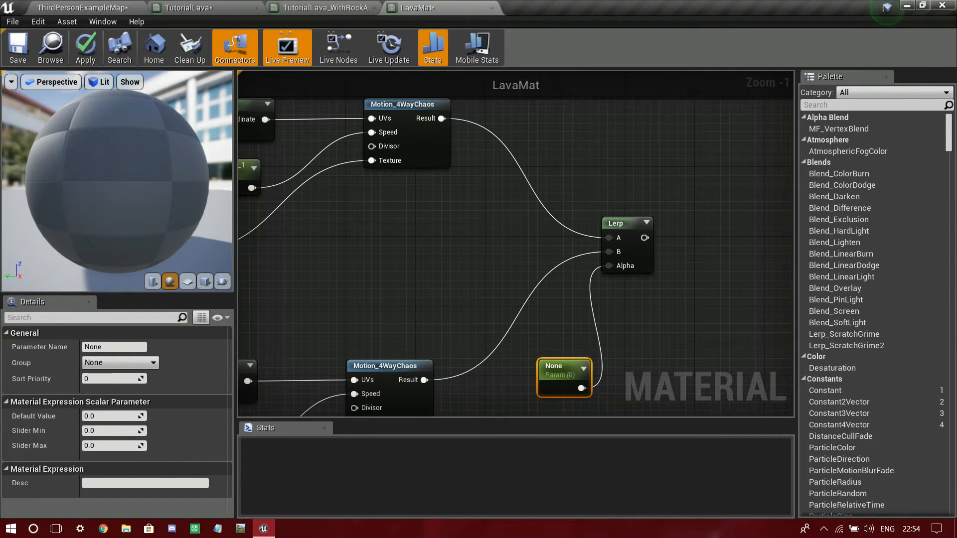
{"action": "left_click", "coordinate": [114, 347]}
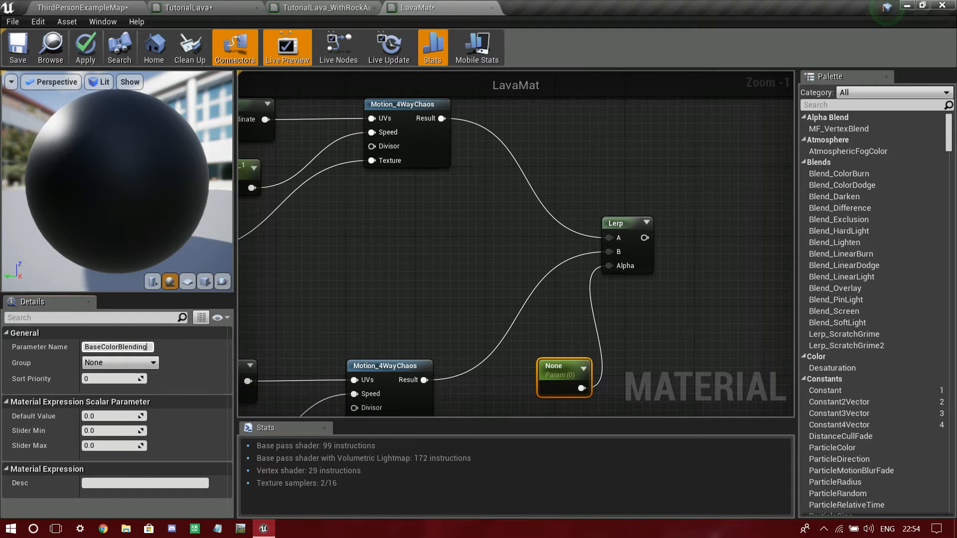
{"action": "key", "text": "Return"}
{"action": "scroll", "coordinate": [397, 307], "scroll_direction": "up", "scroll_amount": 1}
{"action": "left_click", "coordinate": [110, 416]}
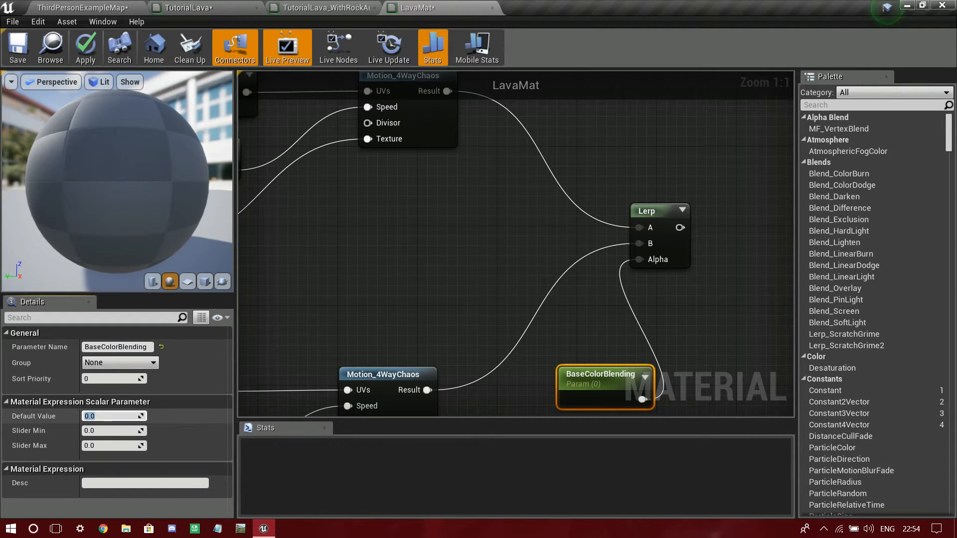
{"action": "scroll", "coordinate": [560, 303], "scroll_direction": "down", "scroll_amount": 2}
{"action": "left_click_drag", "start_coordinate": [592, 359], "coordinate": [570, 374]}
Connect the Lerp output to the LavaMat node's Base Color and line the material node up with the Lerp.
{"action": "right_click_drag", "start_coordinate": [643, 299], "coordinate": [285, 308]}
{"action": "left_click_drag", "start_coordinate": [335, 247], "coordinate": [523, 153]}
{"action": "left_click_drag", "start_coordinate": [536, 141], "coordinate": [543, 238]}
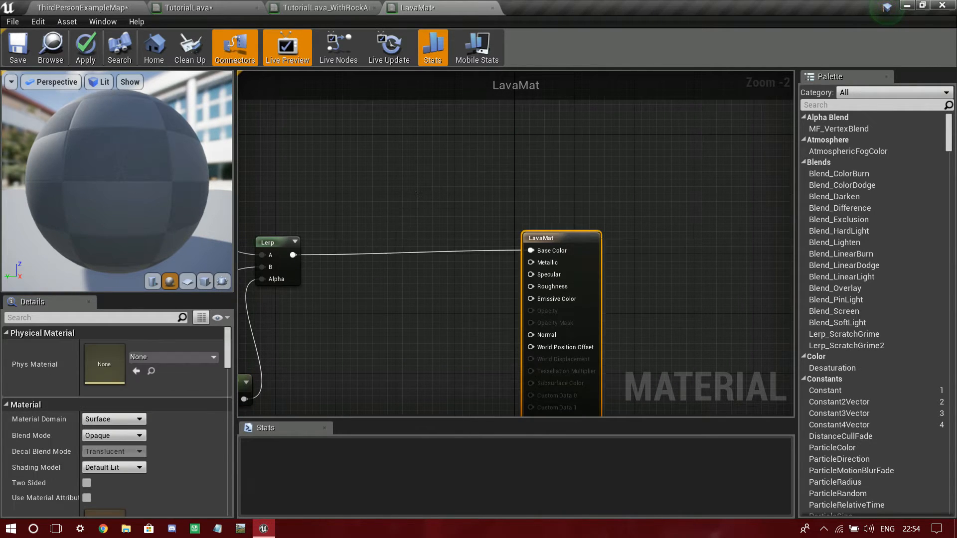
Add a second Lerp node feeding LavaMat's Specular input and place it above the Base Color connection.
{"action": "right_click_drag", "start_coordinate": [543, 238], "coordinate": [635, 221]}
{"action": "scroll", "coordinate": [519, 344], "scroll_direction": "down", "scroll_amount": 2}
{"action": "scroll", "coordinate": [647, 269], "scroll_direction": "up", "scroll_amount": 3}
{"action": "right_click_drag", "start_coordinate": [603, 301], "coordinate": [642, 317]}
{"action": "left_click_drag", "start_coordinate": [621, 288], "coordinate": [520, 191]}
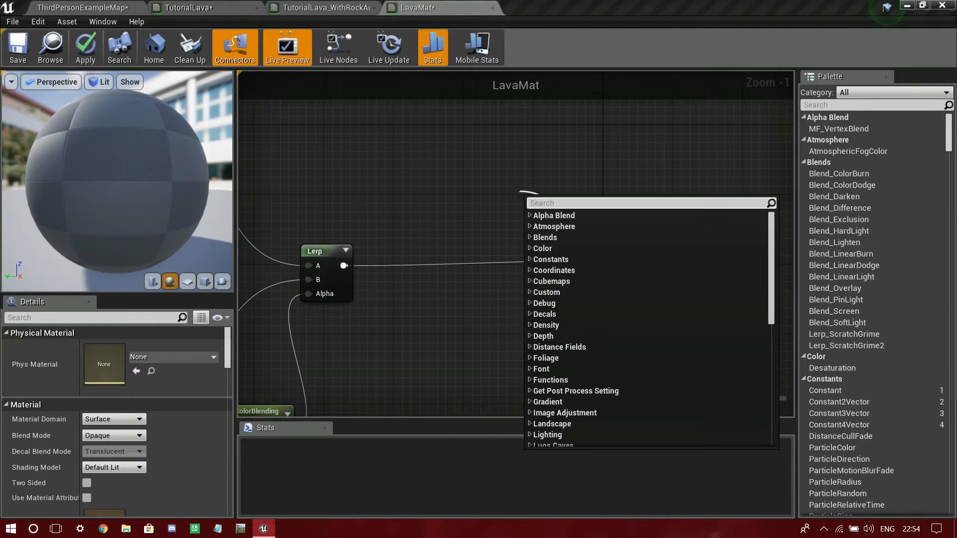
{"action": "type", "text": "lerp"}
{"action": "key", "text": "Return"}
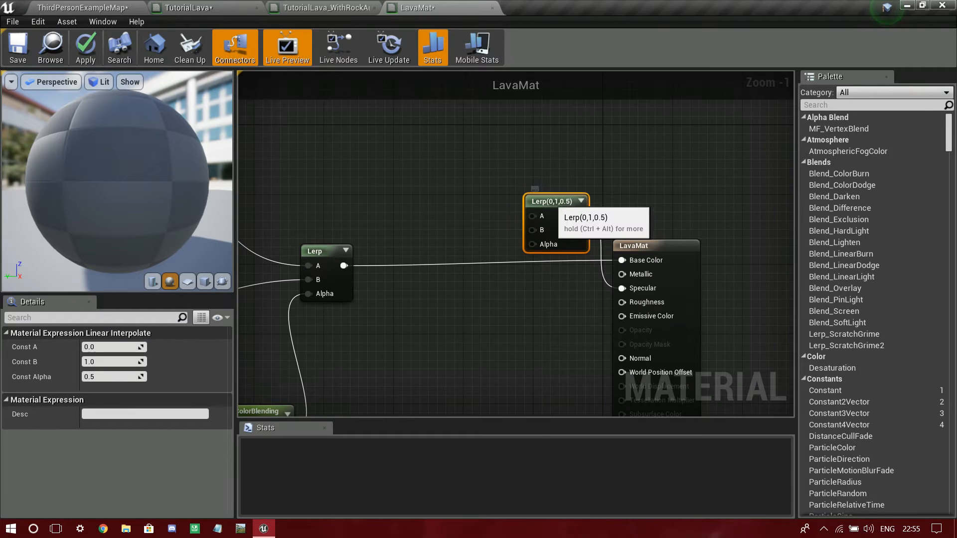
{"action": "left_click_drag", "start_coordinate": [552, 200], "coordinate": [526, 184]}
{"action": "right_click_drag", "start_coordinate": [514, 239], "coordinate": [562, 264]}
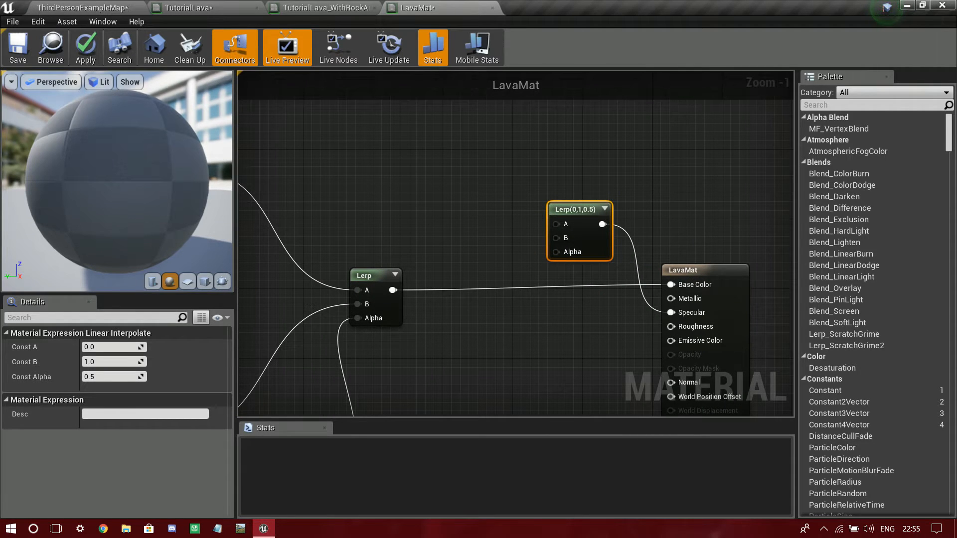
{"action": "left_click_drag", "start_coordinate": [671, 327], "coordinate": [436, 126]}
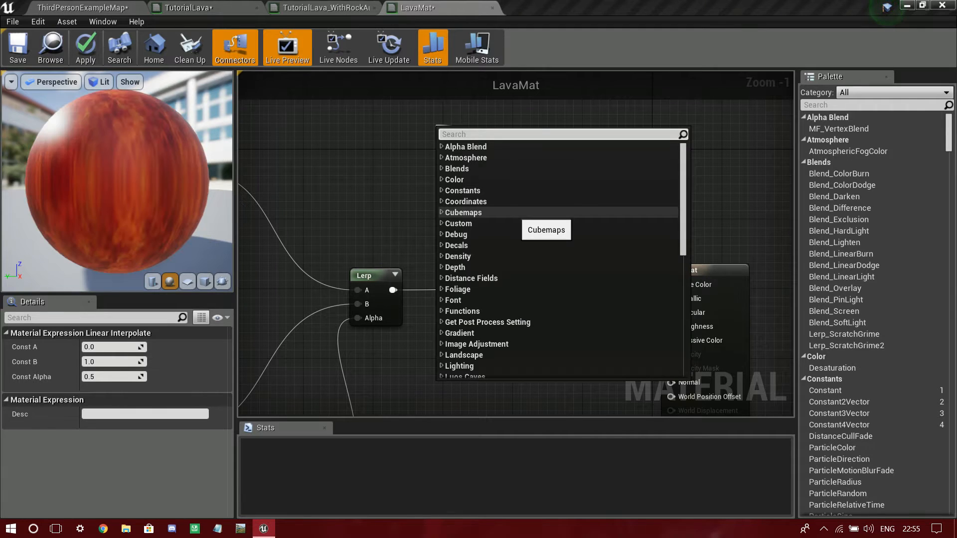
{"action": "type", "text": "L"}
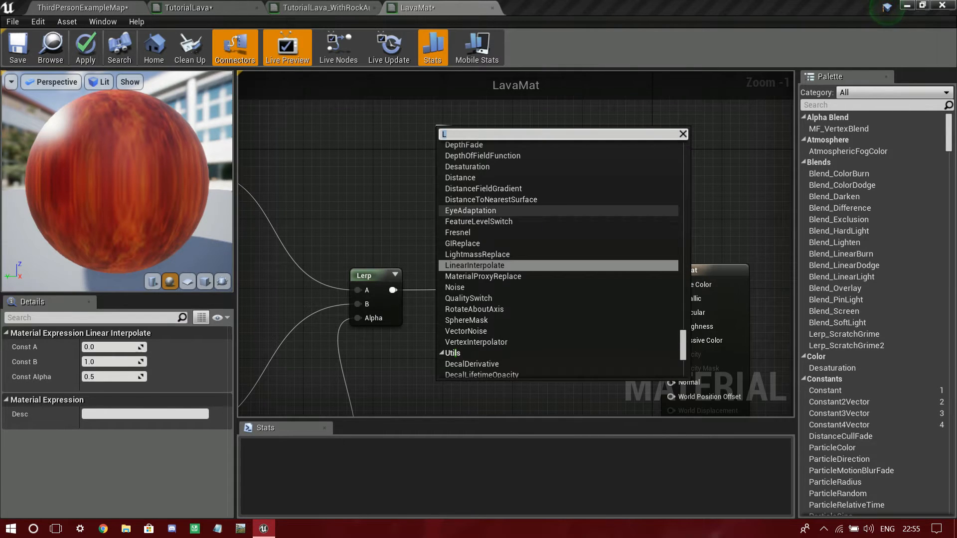
{"action": "left_click", "coordinate": [389, 48]}
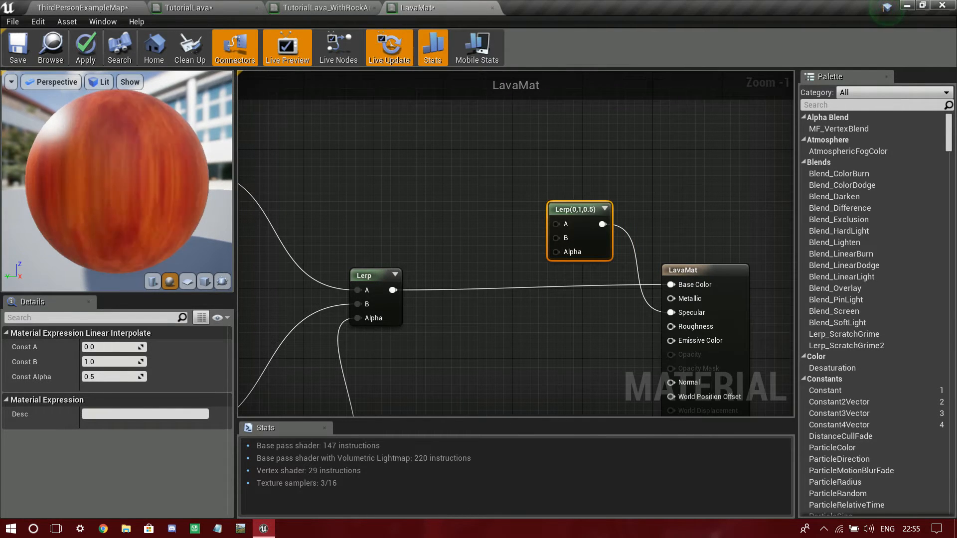
{"action": "left_click", "coordinate": [391, 45]}
{"action": "left_click", "coordinate": [479, 195]}
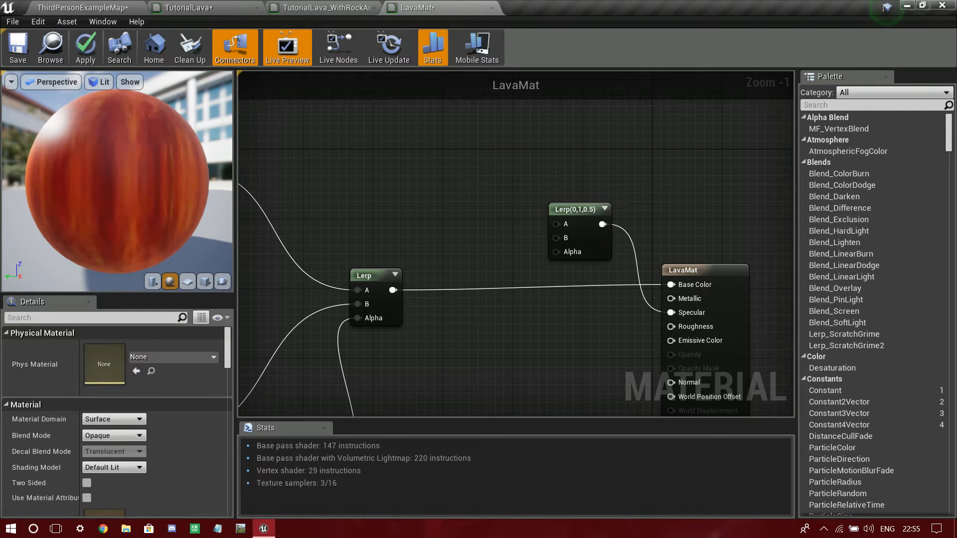
{"action": "key", "text": "l"}
{"action": "left_click", "coordinate": [413, 170]}
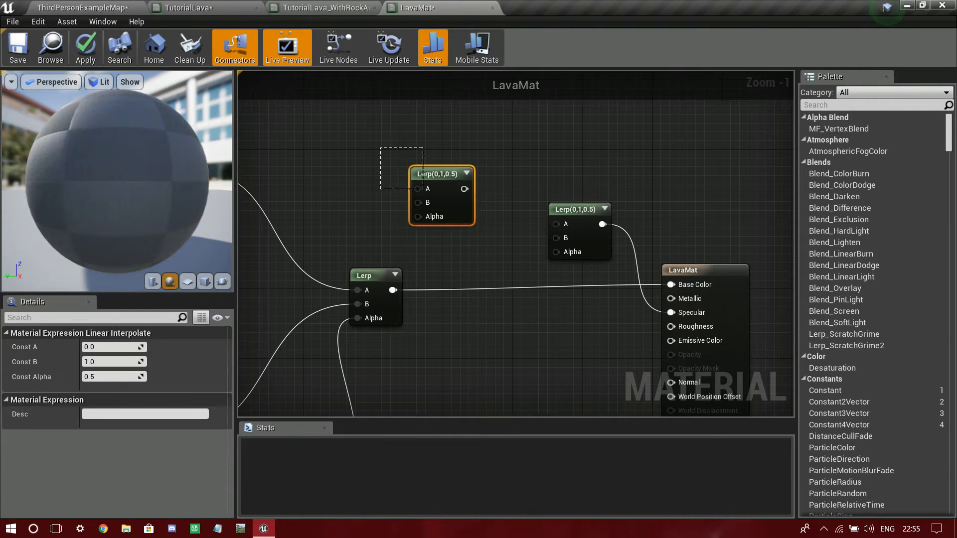
{"action": "key", "text": "Delete"}
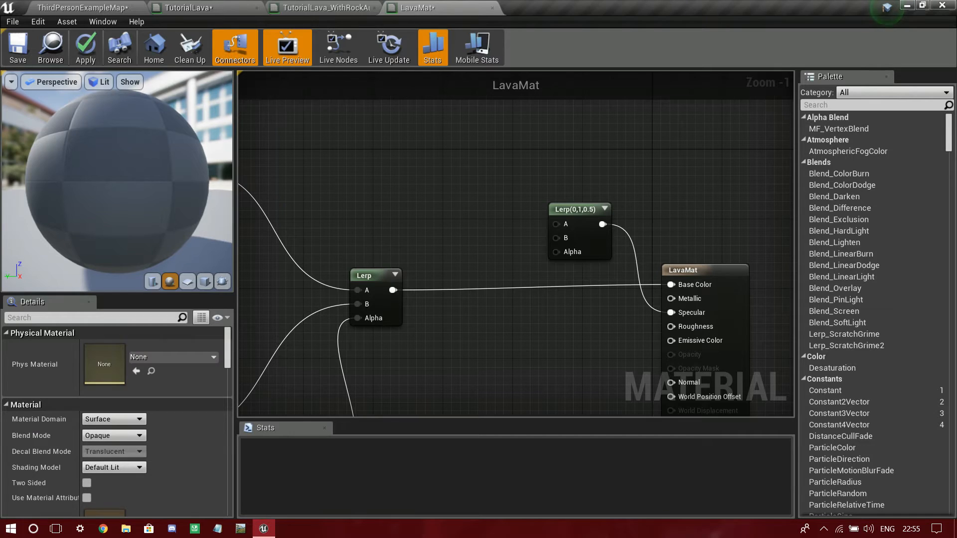
Add three scalar parameters and connect them to the A, B and Alpha inputs of the specular Lerp.
{"action": "left_click_drag", "start_coordinate": [556, 224], "coordinate": [472, 190]}
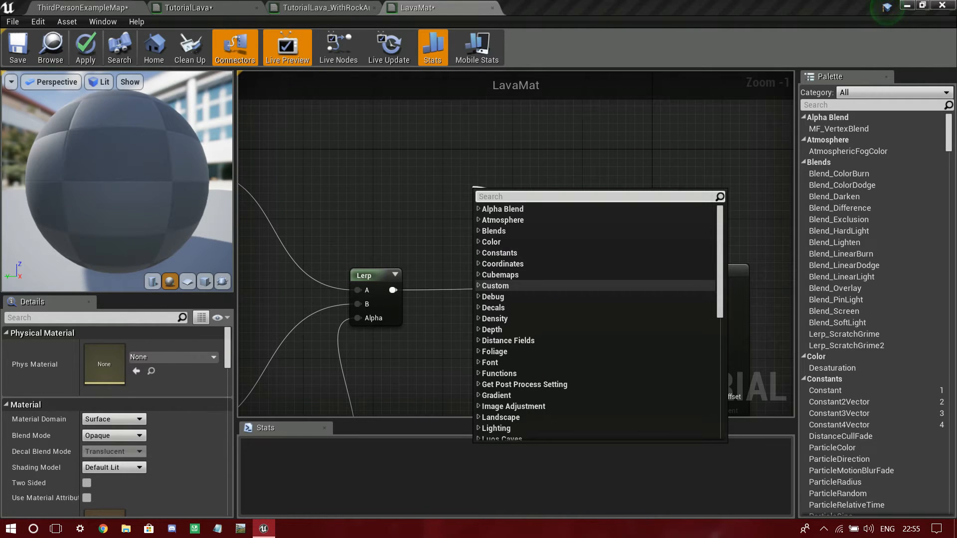
{"action": "left_click", "coordinate": [448, 249]}
{"action": "key", "text": "s"}
{"action": "left_click", "coordinate": [454, 177]}
{"action": "left_click", "coordinate": [460, 238]}
{"action": "left_click_drag", "start_coordinate": [503, 266], "coordinate": [496, 206]}
{"action": "left_click", "coordinate": [477, 304]}
{"action": "left_click_drag", "start_coordinate": [519, 334], "coordinate": [556, 252]}
{"action": "left_click_drag", "start_coordinate": [486, 315], "coordinate": [478, 309]}
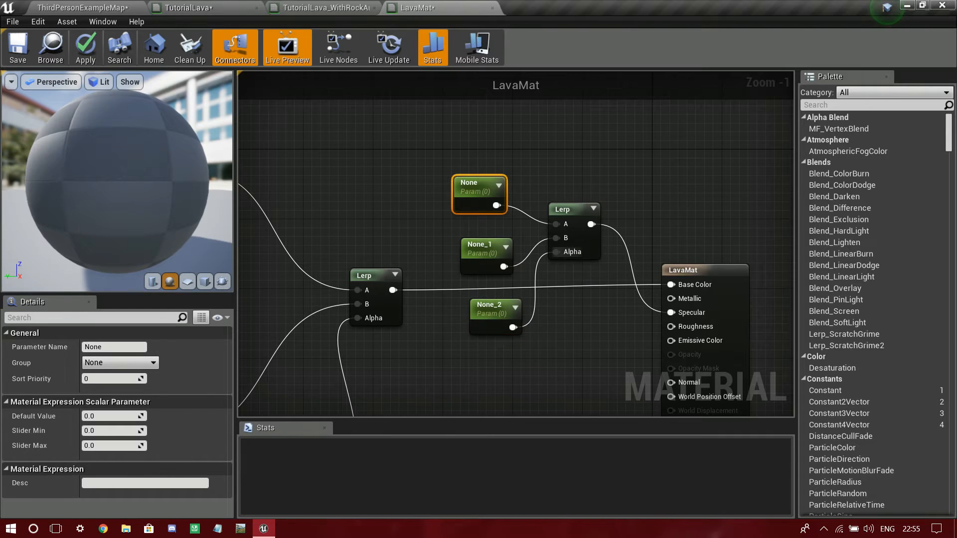
Name the scalar parameter on the specular Lerp's A input MinSpec and set its default value to 0.5.
{"action": "left_click", "coordinate": [114, 347]}
{"action": "type", "text": "MinS"}
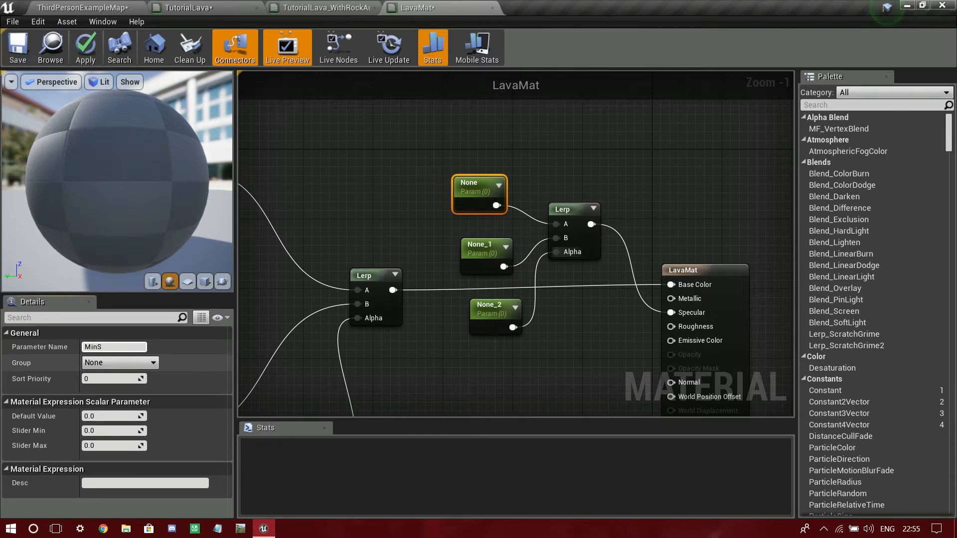
{"action": "key", "text": "BackSpace"}
{"action": "key", "text": "BackSpace"}
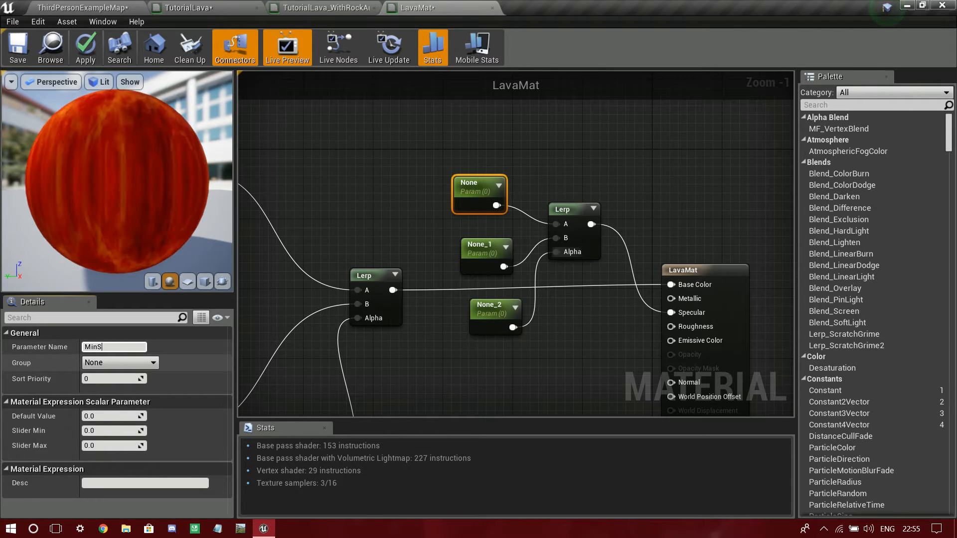
{"action": "type", "text": "pec"}
{"action": "key", "text": "Return"}
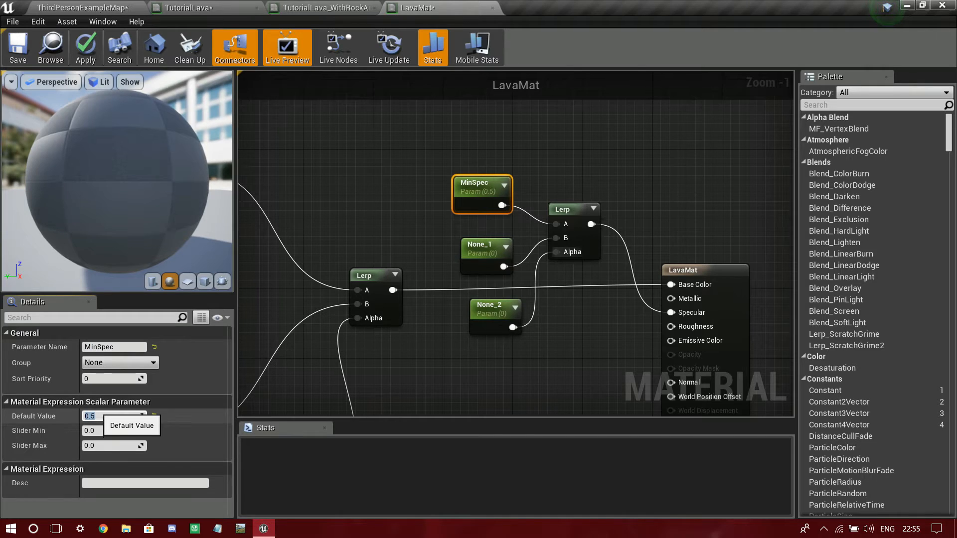
Name the scalar parameter on the specular Lerp's B input MaxSpec and set its default value to 1.
{"action": "left_click", "coordinate": [479, 247]}
{"action": "left_click", "coordinate": [113, 346]}
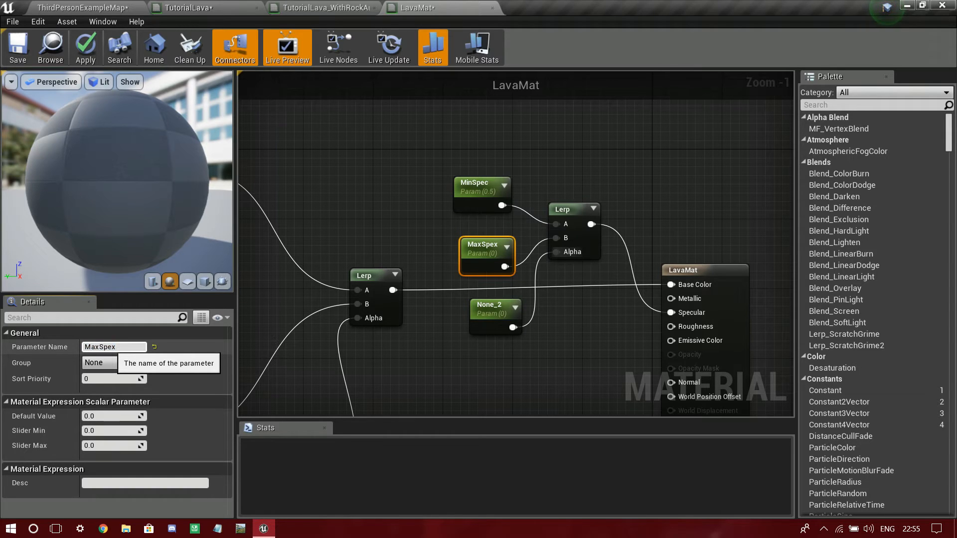
{"action": "left_click", "coordinate": [113, 416]}
{"action": "type", "text": "1"}
{"action": "key", "text": "Return"}
Name the specular Lerp's Alpha parameter SpecBlending with default value 0.5, and apply the changes to the material.
{"action": "left_click", "coordinate": [498, 323]}
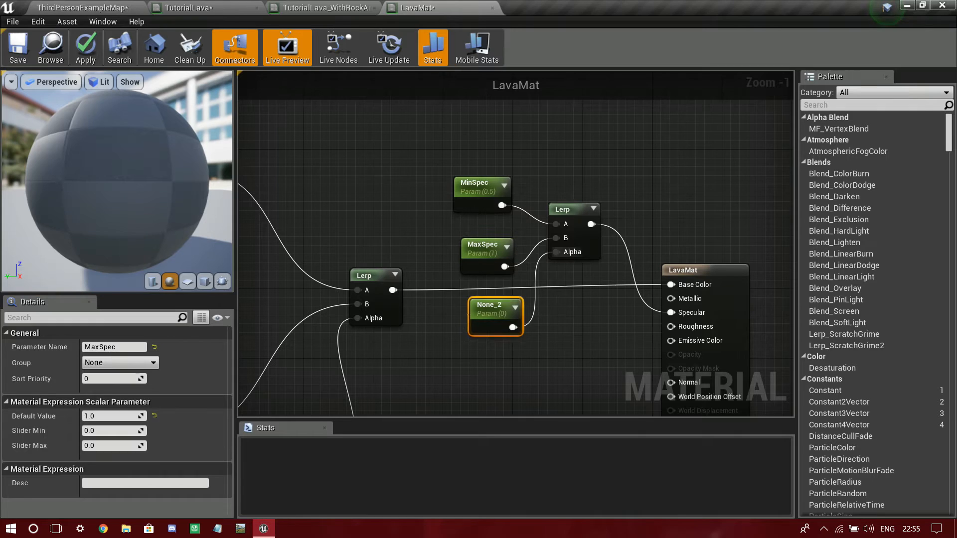
{"action": "left_click", "coordinate": [527, 338]}
{"action": "left_click_drag", "start_coordinate": [512, 328], "coordinate": [482, 324]}
{"action": "left_click", "coordinate": [492, 325]}
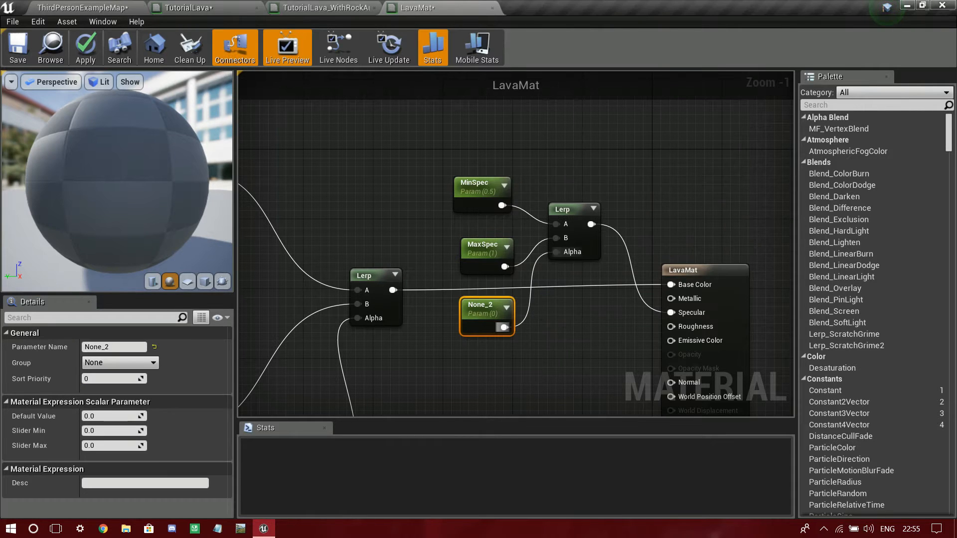
{"action": "left_click", "coordinate": [118, 344]}
{"action": "type", "text": "SpecBle"}
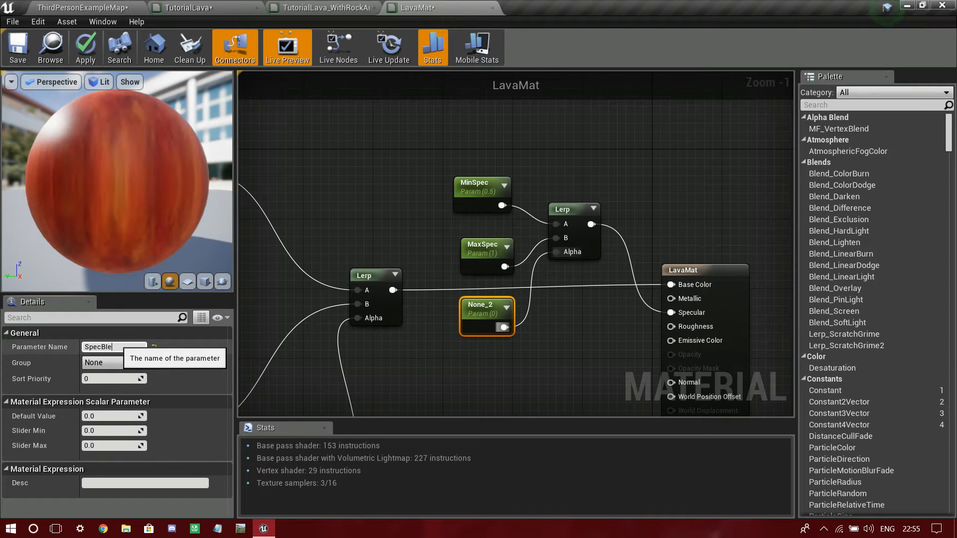
{"action": "type", "text": "nding"}
{"action": "key", "text": "Return"}
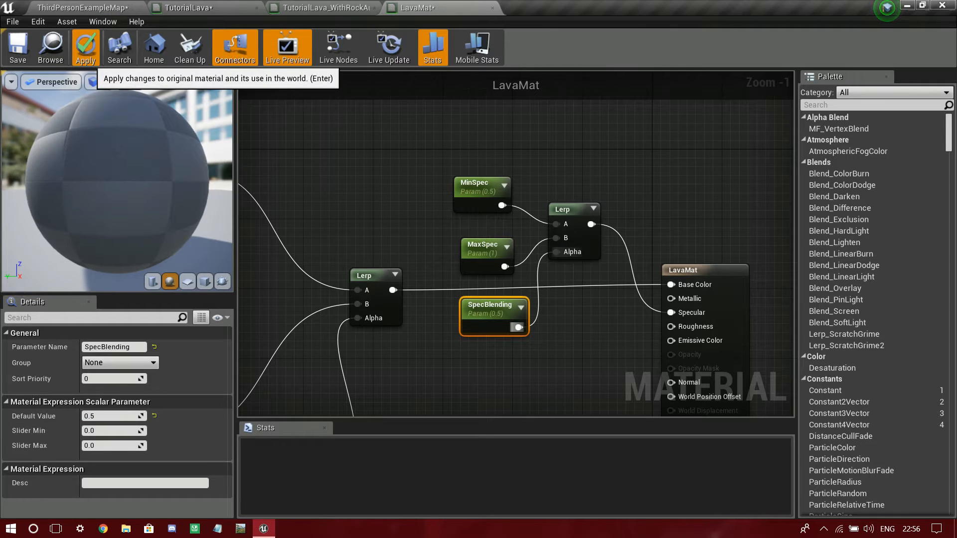
{"action": "left_click", "coordinate": [86, 50]}
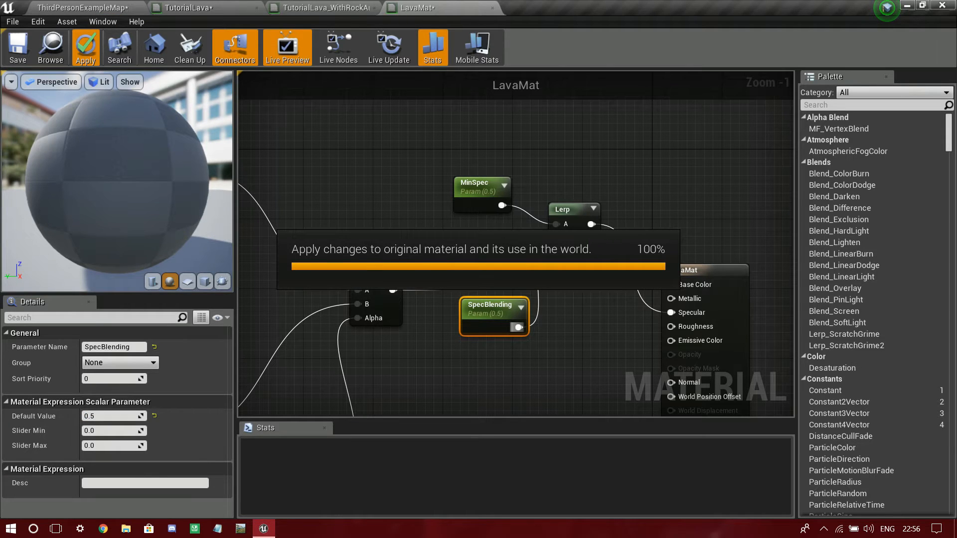
Add a CameraDepthFade node connected to LavaMat's Roughness input and place it below the SpecBlending parameter.
{"action": "scroll", "coordinate": [571, 353], "scroll_direction": "down", "scroll_amount": 6}
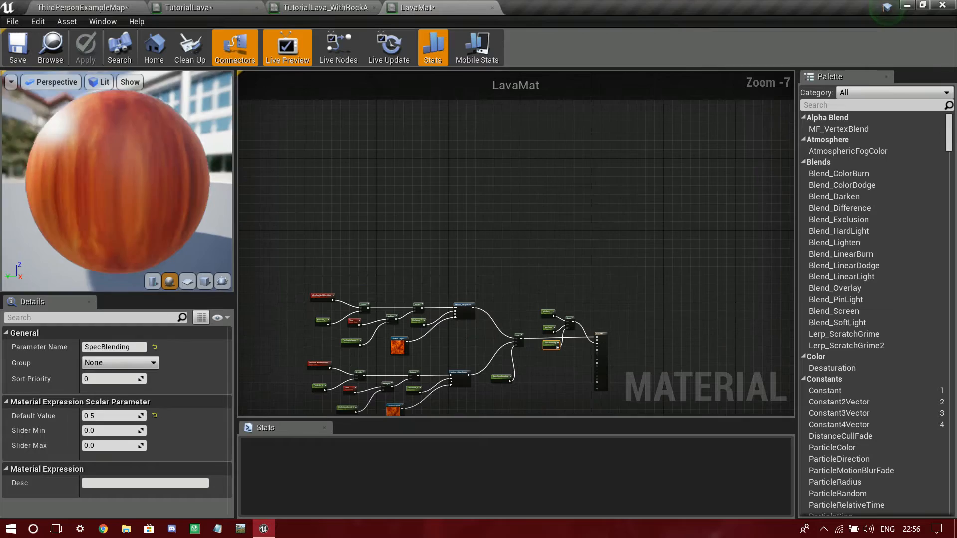
{"action": "scroll", "coordinate": [551, 344], "scroll_direction": "up", "scroll_amount": 7}
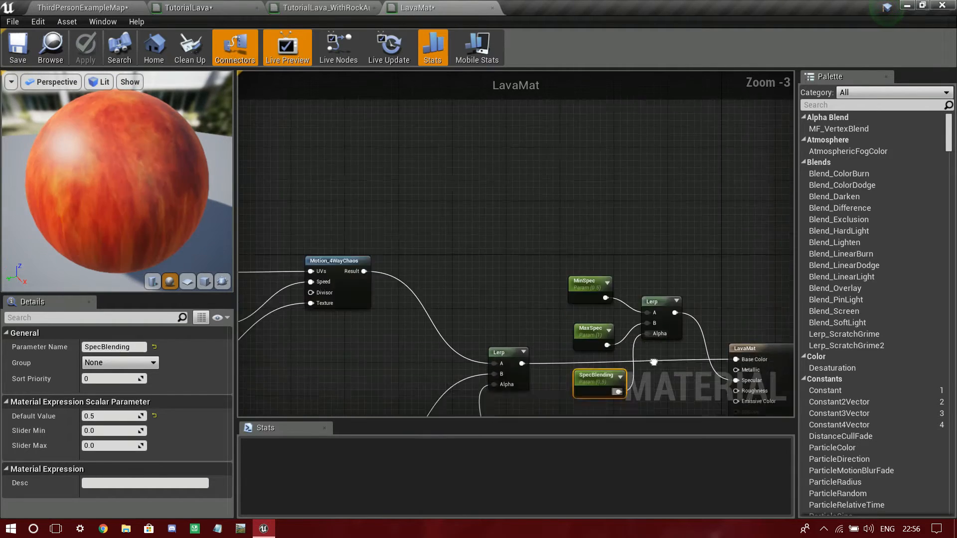
{"action": "right_click_drag", "start_coordinate": [697, 75], "coordinate": [566, 149]}
{"action": "left_click_drag", "start_coordinate": [605, 251], "coordinate": [451, 331]}
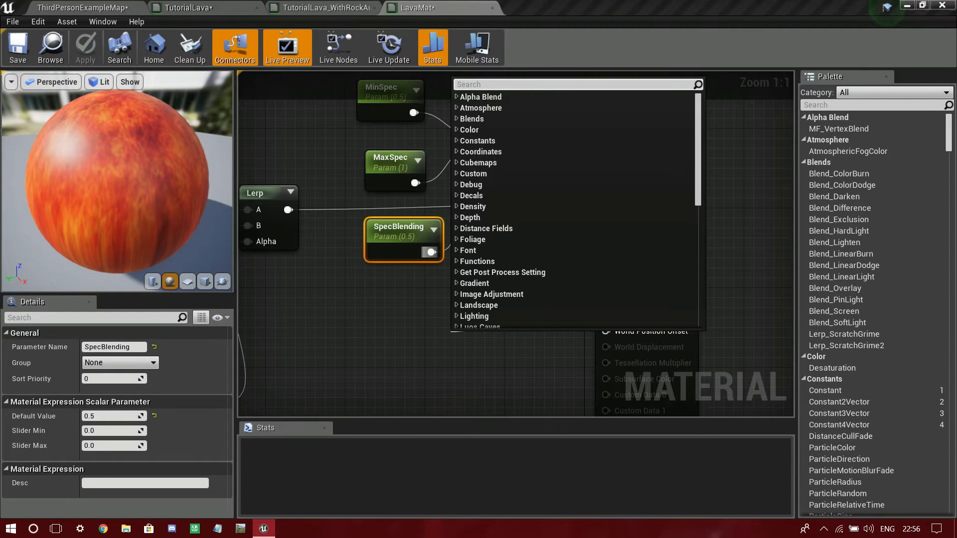
{"action": "type", "text": "camer"}
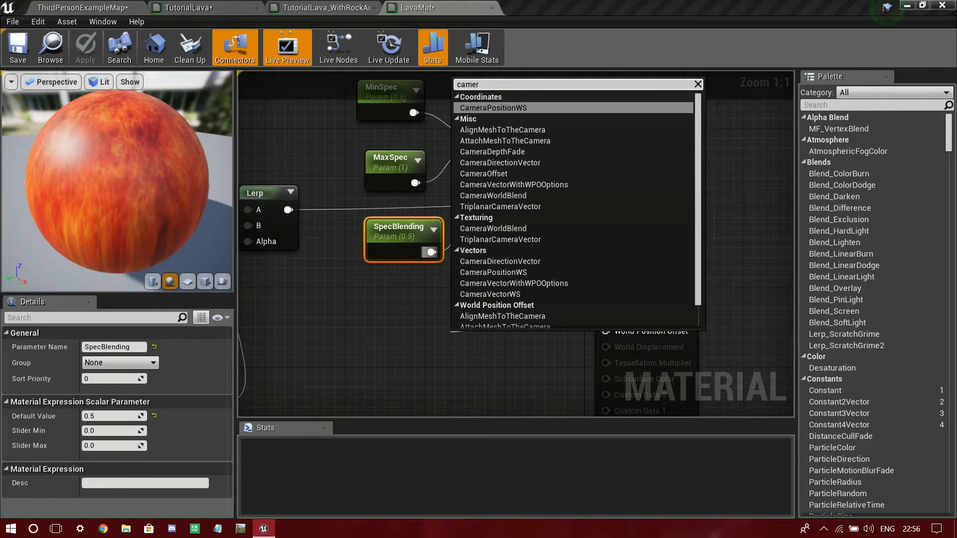
{"action": "type", "text": "a de"}
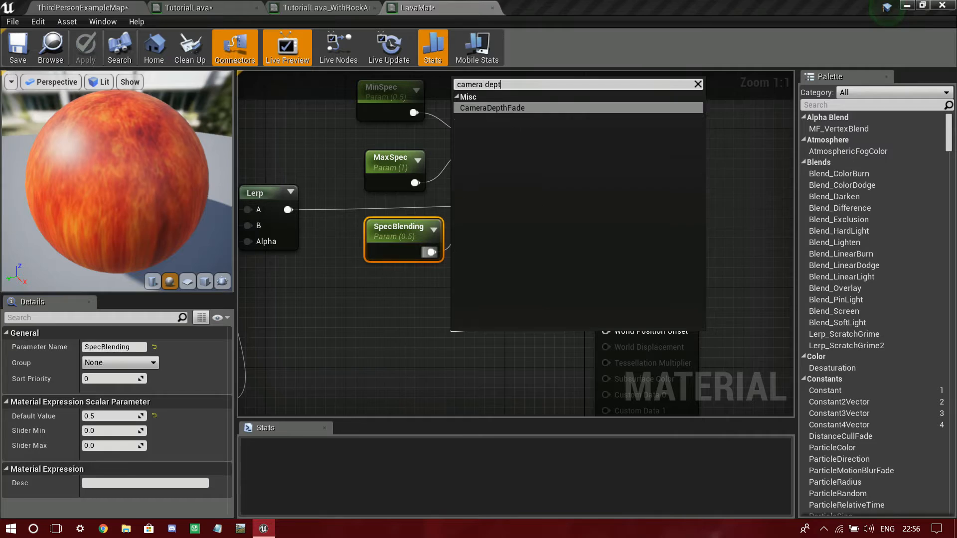
{"action": "type", "text": "pt"}
{"action": "key", "text": "Return"}
{"action": "left_click_drag", "start_coordinate": [529, 340], "coordinate": [492, 307]}
{"action": "right_click_drag", "start_coordinate": [492, 307], "coordinate": [667, 303]}
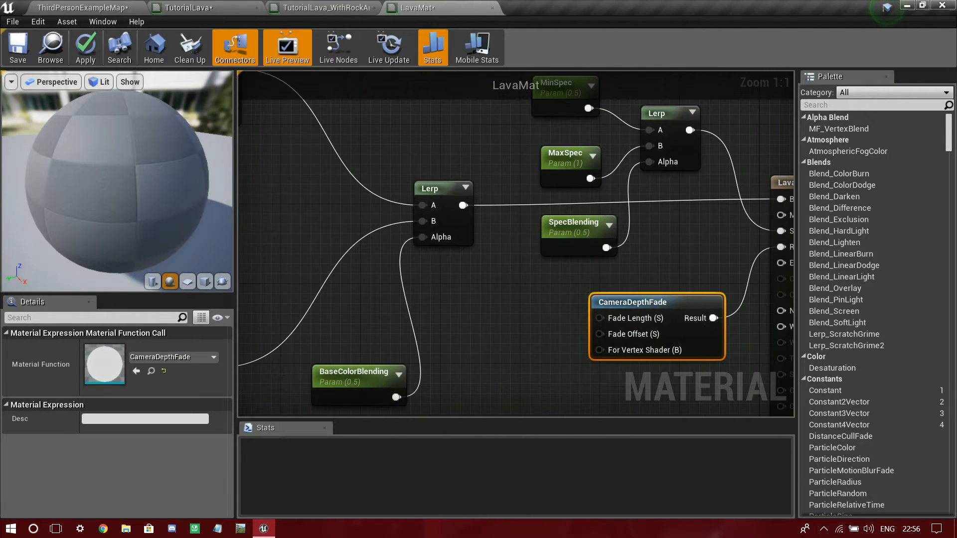
Add two scalar parameters, one above the other, beside the CameraDepthFade node's inputs.
{"action": "key", "text": "s"}
{"action": "left_click", "coordinate": [469, 315]}
{"action": "key", "text": "s"}
{"action": "left_click", "coordinate": [492, 382]}
{"action": "left_click_drag", "start_coordinate": [516, 396], "coordinate": [494, 379]}
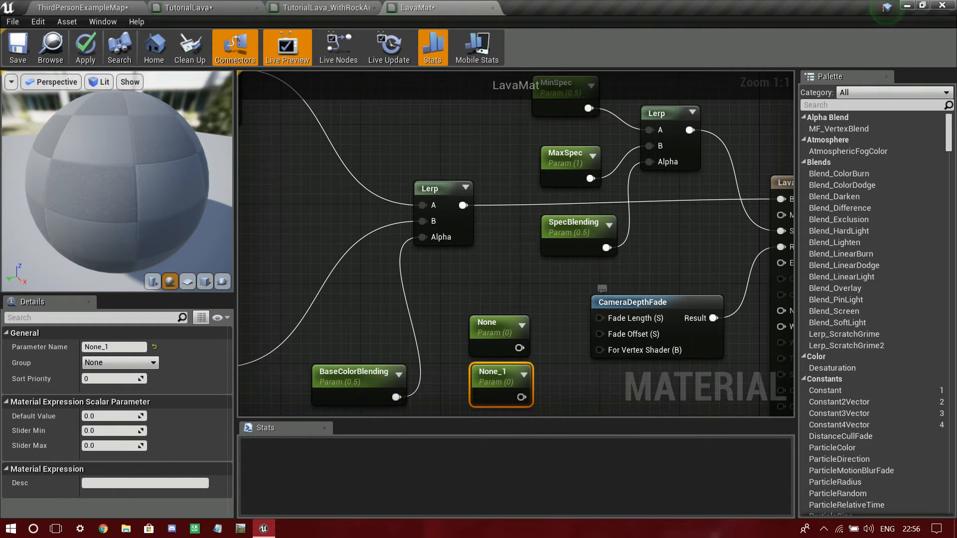
Connect the lower new scalar parameter to Fade Offset, set its default value to 24, and name it FadeOffset.
{"action": "left_click_drag", "start_coordinate": [521, 400], "coordinate": [616, 332]}
{"action": "left_click", "coordinate": [107, 416]}
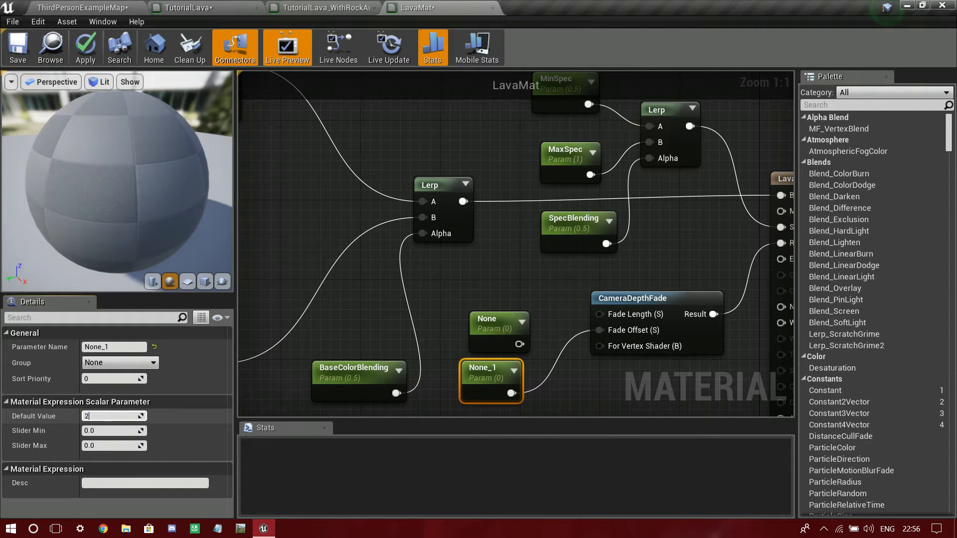
{"action": "type", "text": "24"}
{"action": "left_click", "coordinate": [109, 347]}
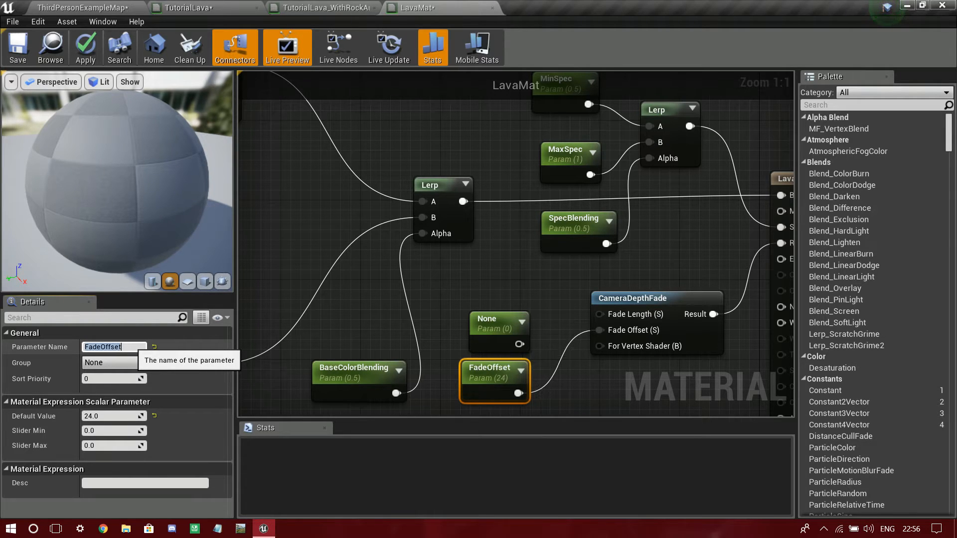
Connect the upper new scalar parameter to CameraDepthFade's Fade Length input, name it FadeLength, and set its default value to 512.
{"action": "left_click_drag", "start_coordinate": [519, 344], "coordinate": [599, 314]}
{"action": "left_click", "coordinate": [493, 326]}
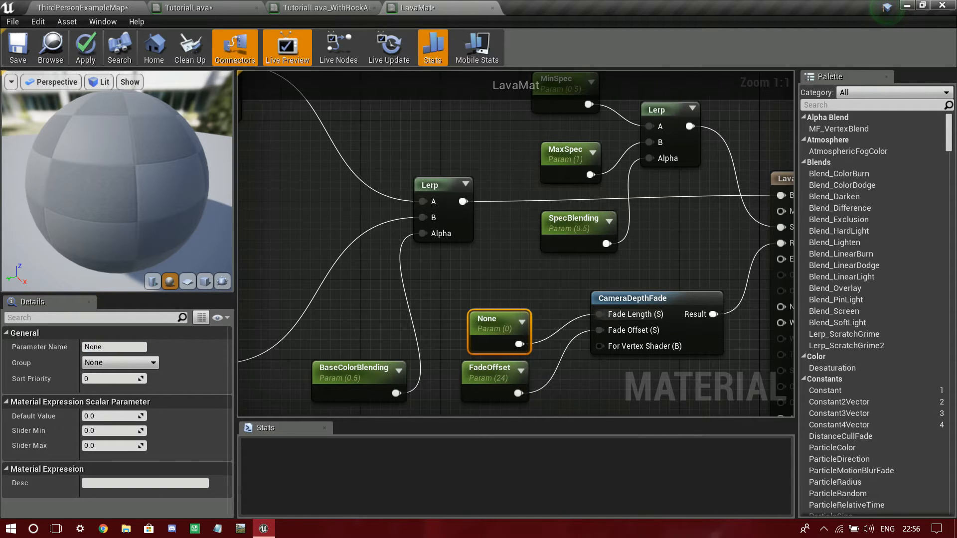
{"action": "left_click", "coordinate": [112, 347]}
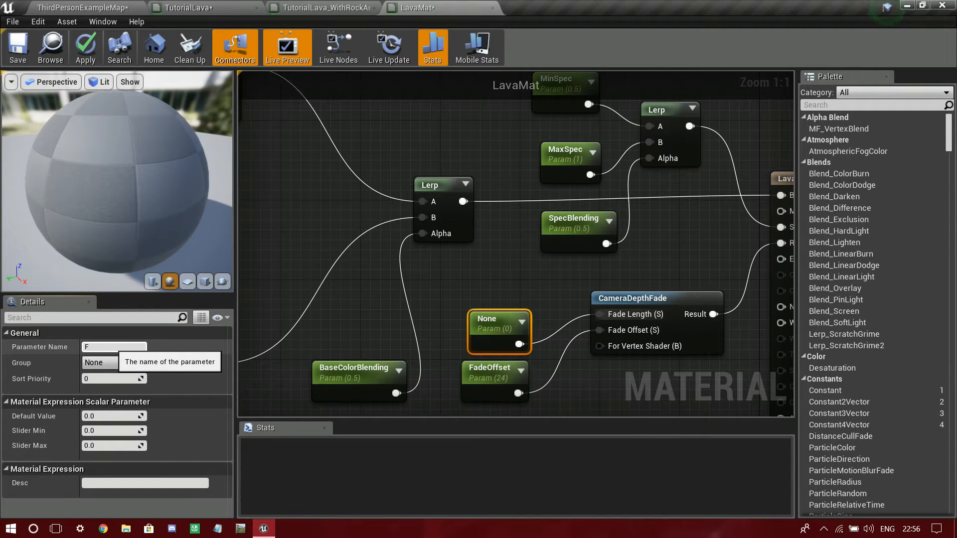
{"action": "type", "text": "FadeLength"}
{"action": "key", "text": "Return"}
{"action": "left_click", "coordinate": [119, 416]}
{"action": "type", "text": "512"}
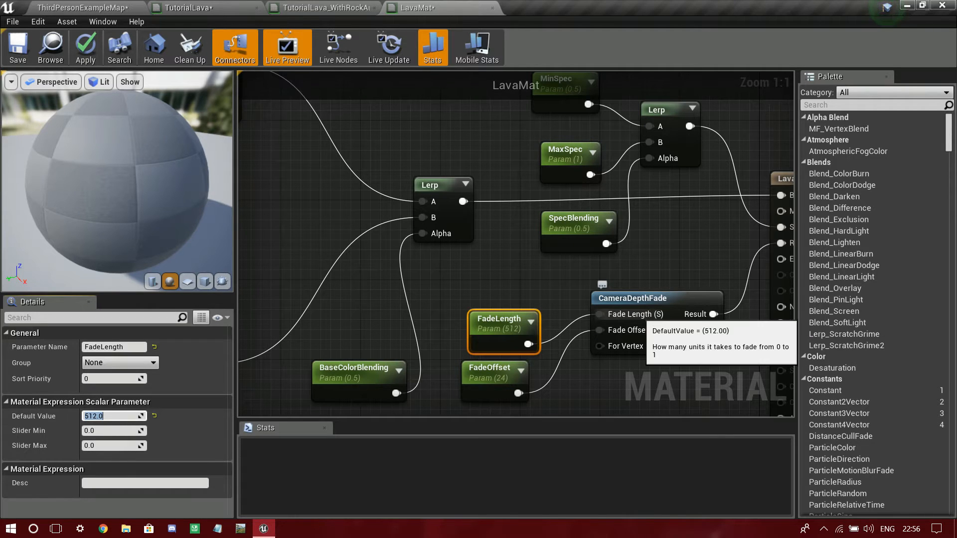
Align the FadeLength parameter above FadeOffset and apply the changes to the LavaMat material.
{"action": "left_click_drag", "start_coordinate": [494, 333], "coordinate": [486, 333]}
{"action": "left_click", "coordinate": [613, 272]}
{"action": "right_click_drag", "start_coordinate": [614, 272], "coordinate": [557, 277]}
{"action": "left_click", "coordinate": [85, 49]}
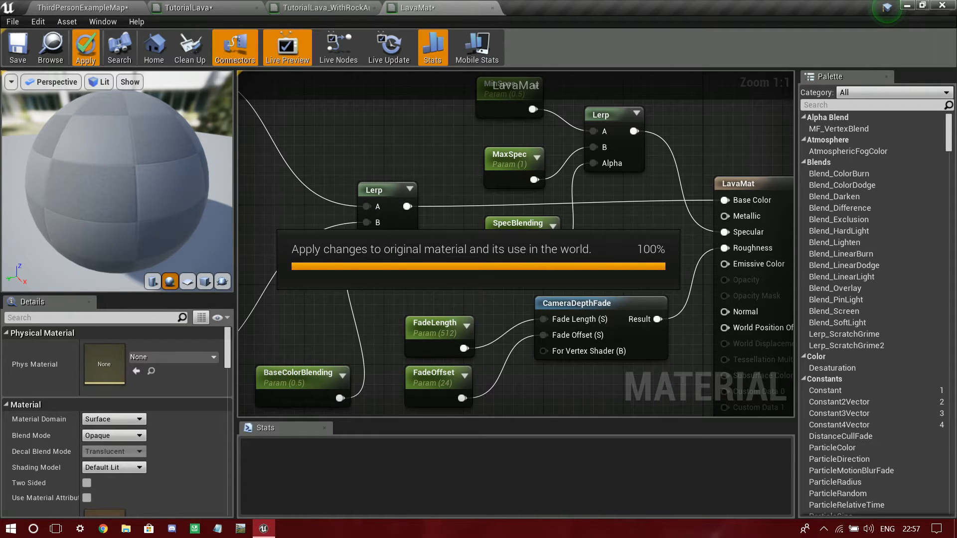
{"action": "left_click", "coordinate": [548, 302]}
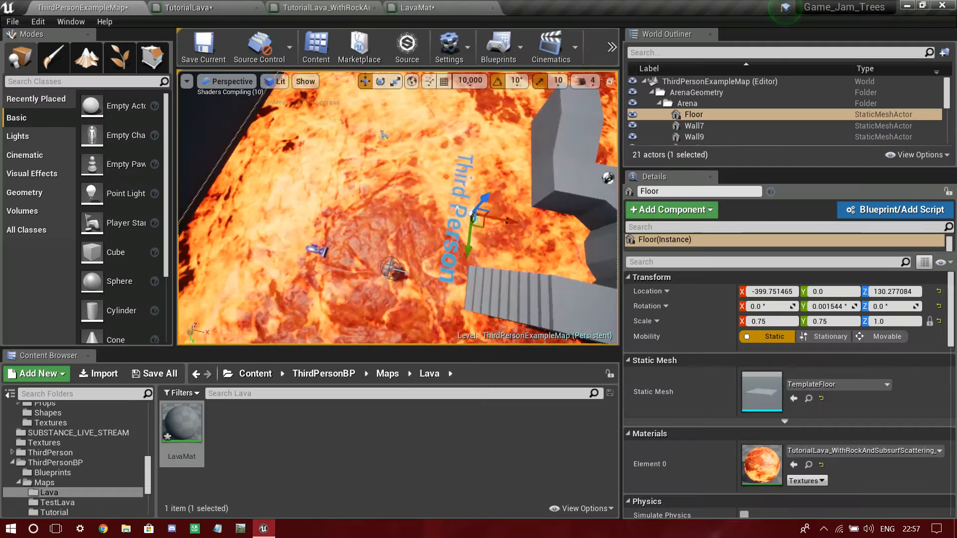
Create a material instance of LavaMat in the level's Lava folder, keeping the suggested name.
{"action": "right_click_drag", "start_coordinate": [379, 214], "coordinate": [428, 199]}
{"action": "right_click", "coordinate": [189, 430]}
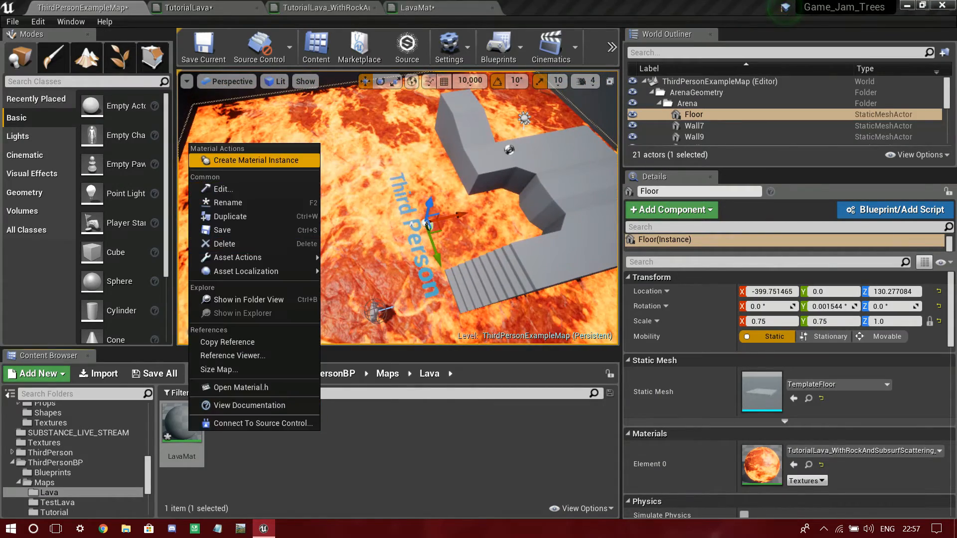
{"action": "left_click", "coordinate": [255, 160]}
{"action": "key", "text": "Return"}
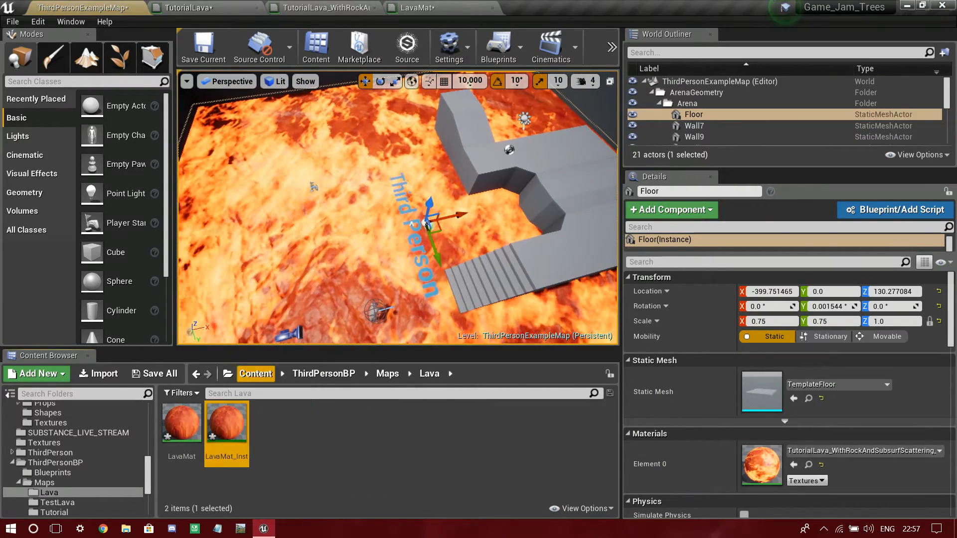
Apply the LavaMat_Inst material instance to the level's floor.
{"action": "left_click_drag", "start_coordinate": [227, 424], "coordinate": [304, 250]}
{"action": "right_click_drag", "start_coordinate": [304, 250], "coordinate": [239, 270]}
{"action": "key", "text": "w"}
{"action": "key", "text": "s"}
{"action": "key", "text": "w"}
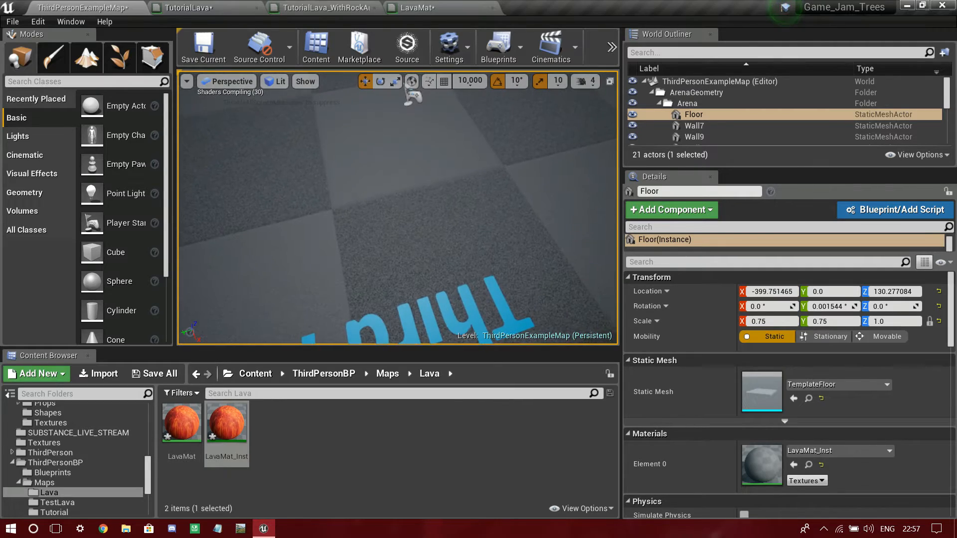
{"action": "left_click", "coordinate": [405, 9]}
{"action": "scroll", "coordinate": [494, 245], "scroll_direction": "down", "scroll_amount": 8}
{"action": "right_click_drag", "start_coordinate": [513, 323], "coordinate": [533, 411]}
{"action": "scroll", "coordinate": [597, 333], "scroll_direction": "up", "scroll_amount": 4}
{"action": "left_click", "coordinate": [83, 8]}
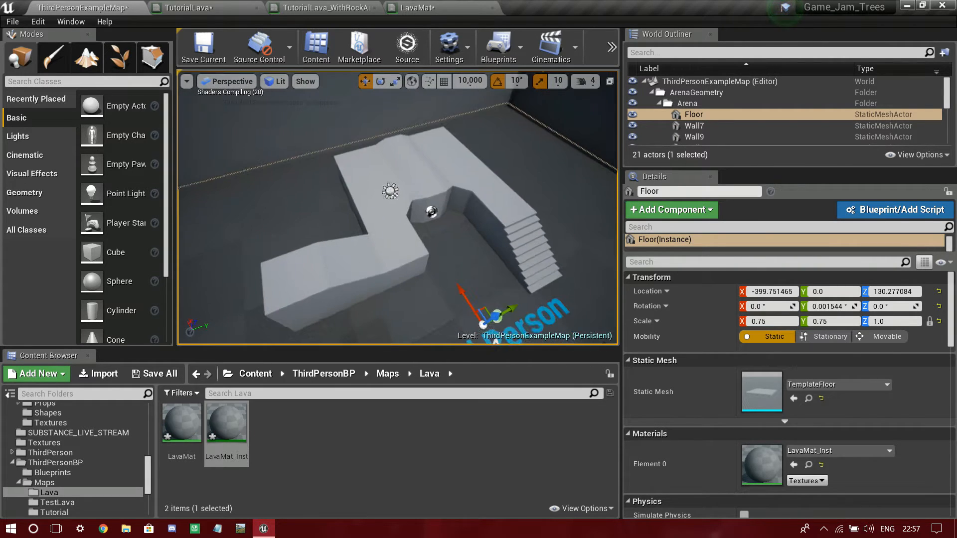
Duplicate the LavaMat material in the Lava folder, keeping the suggested name.
{"action": "left_click", "coordinate": [182, 425]}
{"action": "key", "text": "ctrl+w"}
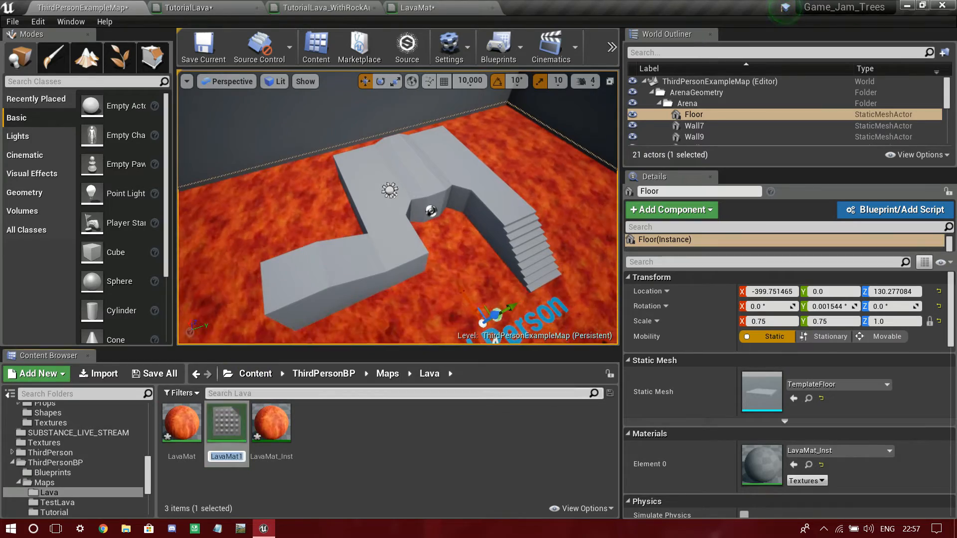
{"action": "key", "text": "Return"}
Examine the lava on the level's floor and how TutorialLava's graph feeds Roughness from CameraDepthFade through a Lerp.
{"action": "right_click_drag", "start_coordinate": [398, 209], "coordinate": [595, 286]}
{"action": "key", "text": "s"}
{"action": "key", "text": "w"}
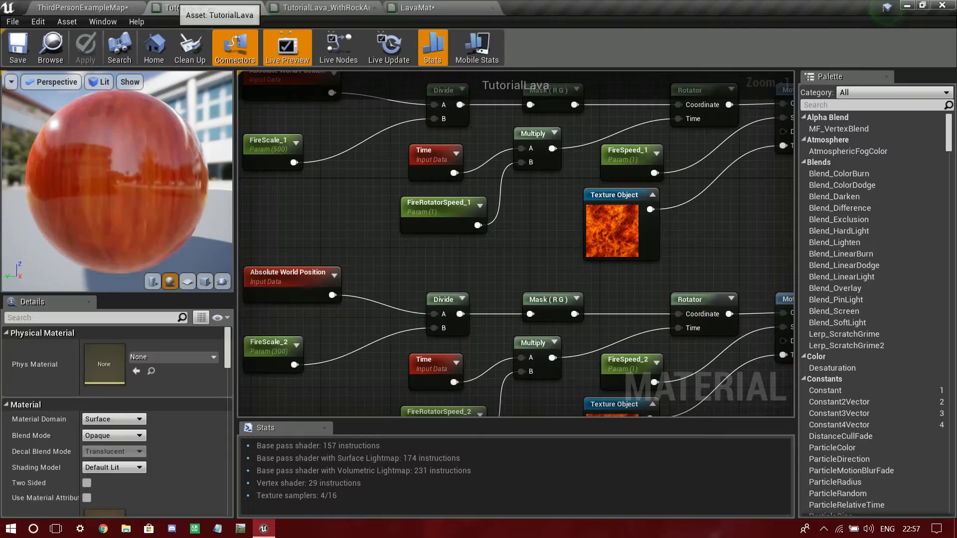
{"action": "scroll", "coordinate": [516, 244], "scroll_direction": "down", "scroll_amount": 5}
{"action": "right_click_drag", "start_coordinate": [548, 244], "coordinate": [426, 244]}
{"action": "scroll", "coordinate": [498, 239], "scroll_direction": "up", "scroll_amount": 3}
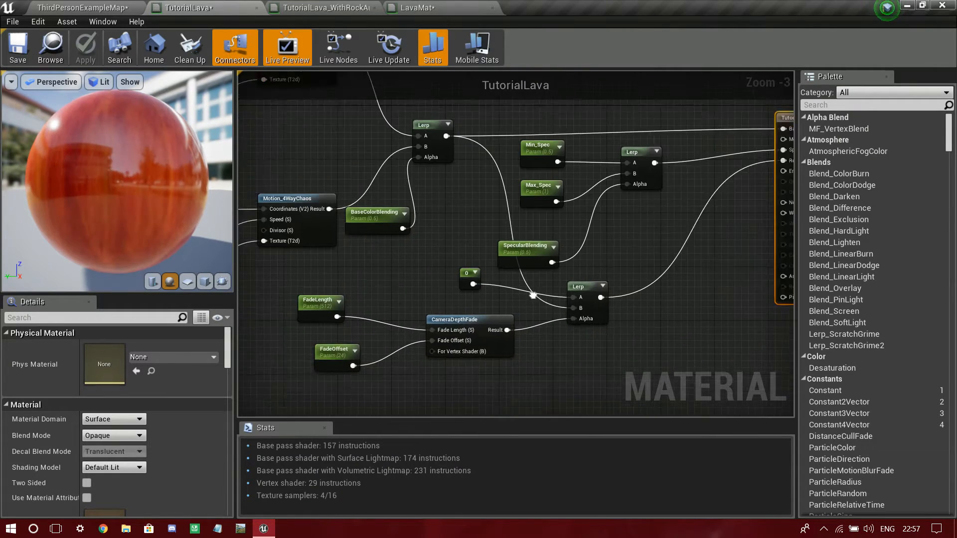
{"action": "right_click_drag", "start_coordinate": [548, 249], "coordinate": [474, 249]}
{"action": "scroll", "coordinate": [469, 242], "scroll_direction": "up", "scroll_amount": 1}
{"action": "left_click_drag", "start_coordinate": [411, 269], "coordinate": [553, 344]}
{"action": "left_click_drag", "start_coordinate": [573, 277], "coordinate": [509, 373]}
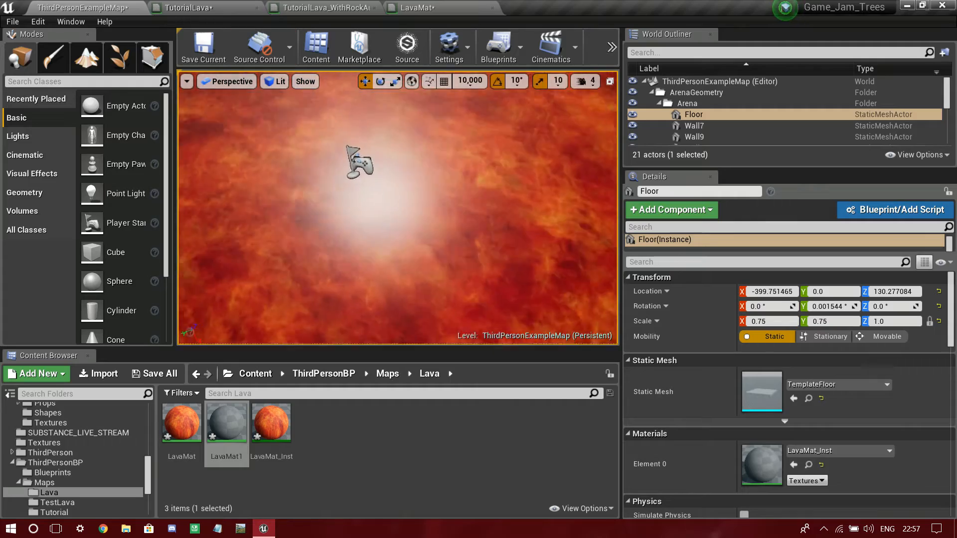
{"action": "right_click_drag", "start_coordinate": [397, 207], "coordinate": [416, 239]}
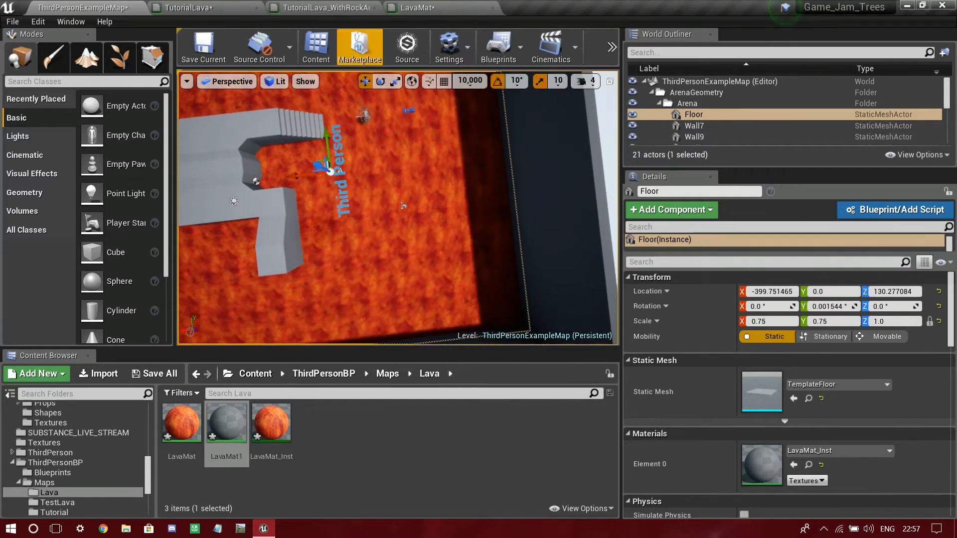
Add a Lerp node before LavaMat's Roughness input and connect a new constant of 0 to its A input.
{"action": "left_click", "coordinate": [418, 8]}
{"action": "right_click_drag", "start_coordinate": [524, 250], "coordinate": [473, 142]}
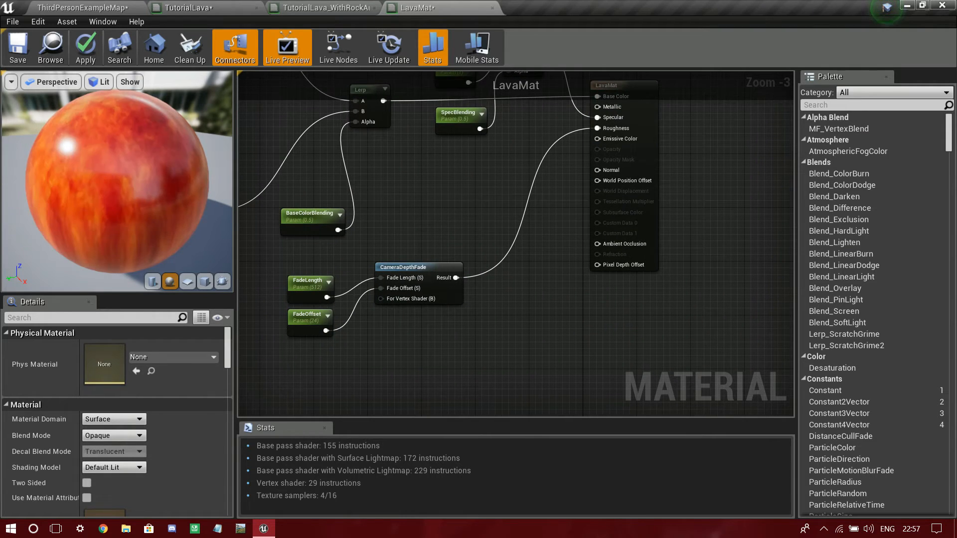
{"action": "key", "text": "l"}
{"action": "left_click", "coordinate": [554, 220]}
{"action": "left_click_drag", "start_coordinate": [560, 223], "coordinate": [464, 188]}
{"action": "left_click_drag", "start_coordinate": [456, 277], "coordinate": [476, 221]}
{"action": "left_click_drag", "start_coordinate": [474, 189], "coordinate": [522, 219]}
{"action": "left_click", "coordinate": [454, 198]}
{"action": "key", "text": "1"}
{"action": "left_click", "coordinate": [451, 195]}
{"action": "left_click", "coordinate": [522, 239], "text": "alt"}
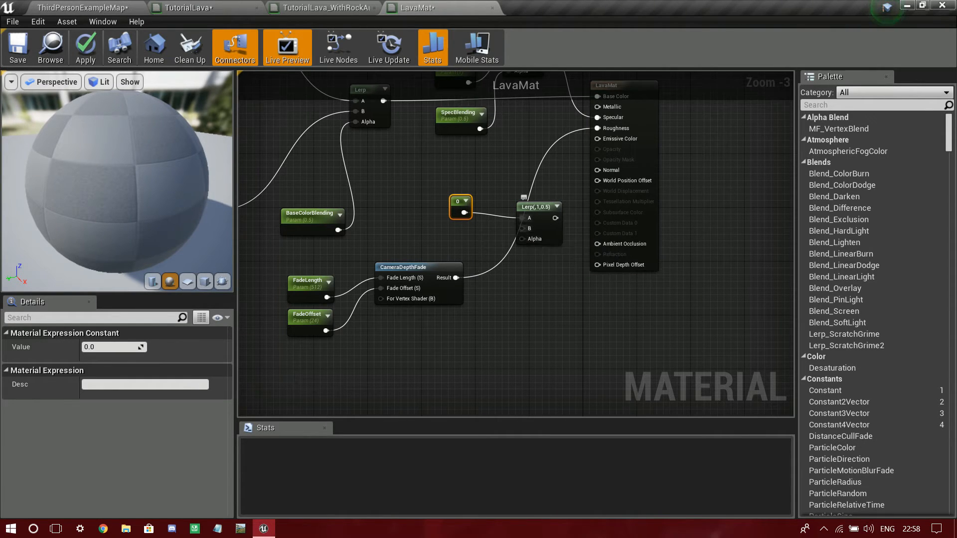
Wire the new Lerp as in TutorialLava: base color Lerp into B, CameraDepthFade into Alpha, and its output into Roughness.
{"action": "left_click", "coordinate": [200, 7]}
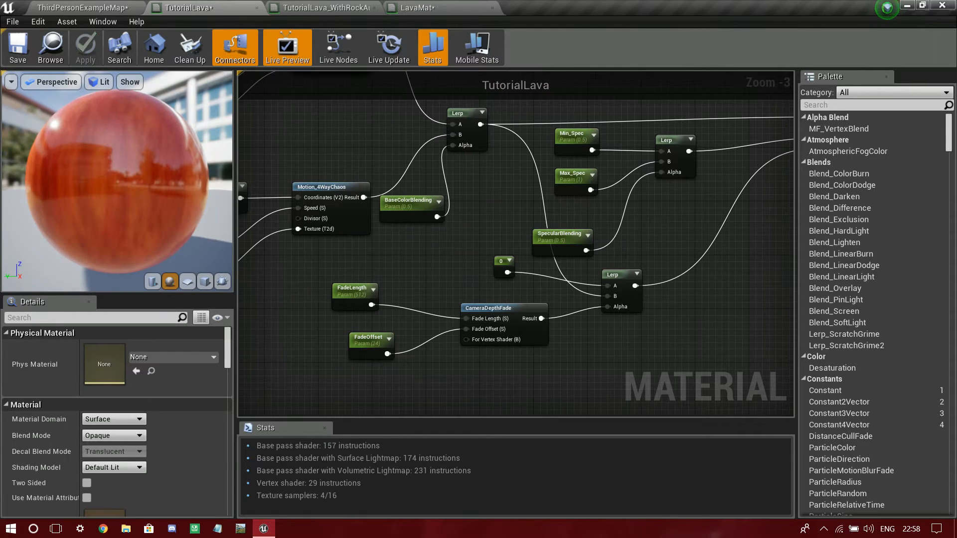
{"action": "left_click", "coordinate": [443, 5]}
{"action": "right_click_drag", "start_coordinate": [491, 243], "coordinate": [520, 329]}
{"action": "left_click_drag", "start_coordinate": [550, 324], "coordinate": [484, 363]}
{"action": "left_click_drag", "start_coordinate": [578, 303], "coordinate": [549, 284]}
{"action": "mouse_move", "coordinate": [328, 267]}
{"action": "right_mouse_down"}
{"action": "mouse_move", "coordinate": [402, 288]}
{"action": "mouse_move", "coordinate": [567, 268]}
{"action": "mouse_move", "coordinate": [631, 346]}
{"action": "mouse_move", "coordinate": [336, 264]}
{"action": "right_mouse_up"}
{"action": "left_click_drag", "start_coordinate": [418, 184], "coordinate": [500, 250]}
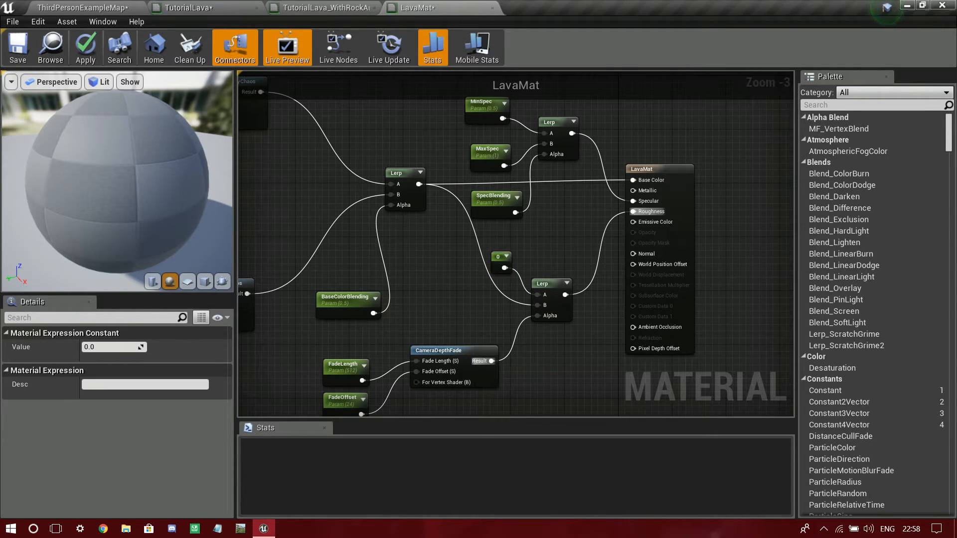
Move the base color Lerp node slightly up and away from the SpecBlending parameter.
{"action": "left_click_drag", "start_coordinate": [454, 280], "coordinate": [452, 279]}
{"action": "left_click_drag", "start_coordinate": [438, 252], "coordinate": [429, 258]}
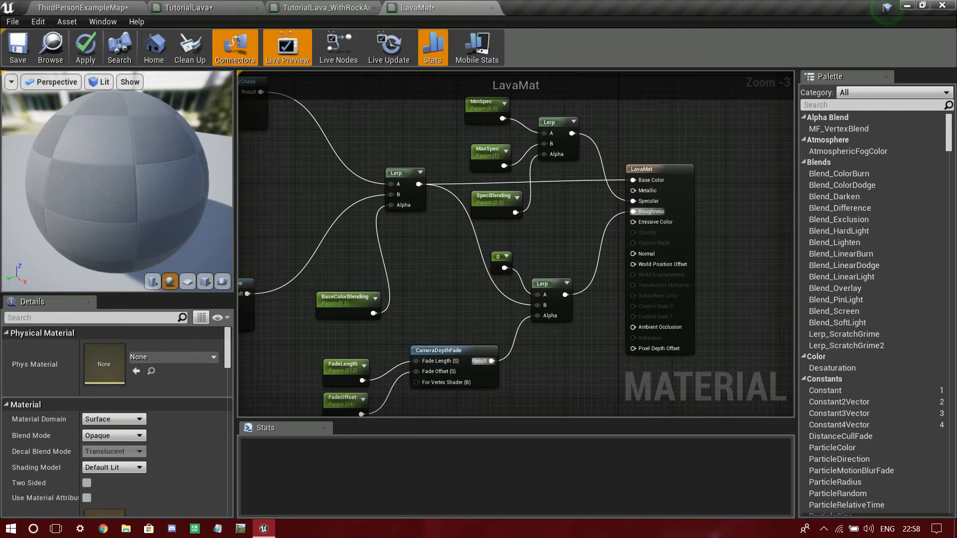
{"action": "left_click_drag", "start_coordinate": [418, 184], "coordinate": [456, 255]}
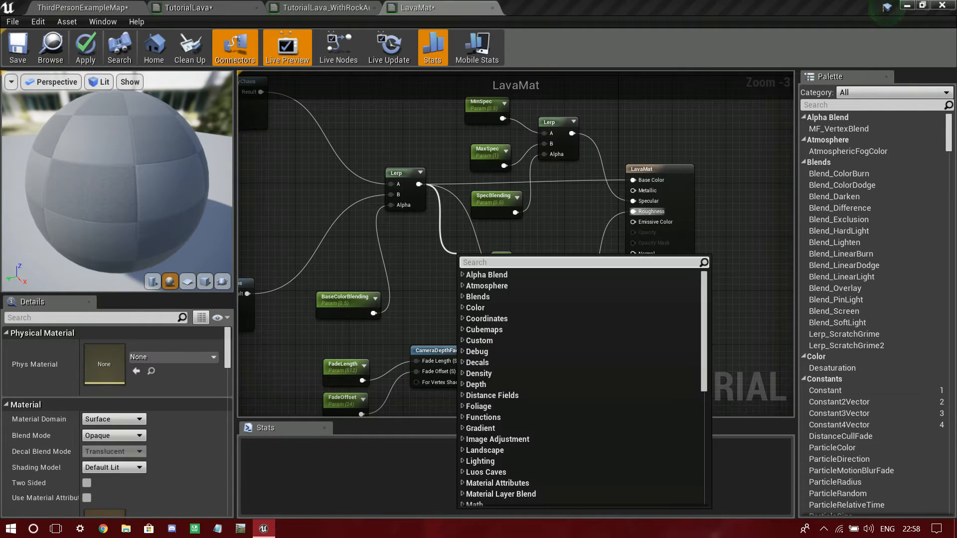
{"action": "left_click", "coordinate": [441, 241]}
{"action": "right_click_drag", "start_coordinate": [433, 234], "coordinate": [430, 213]}
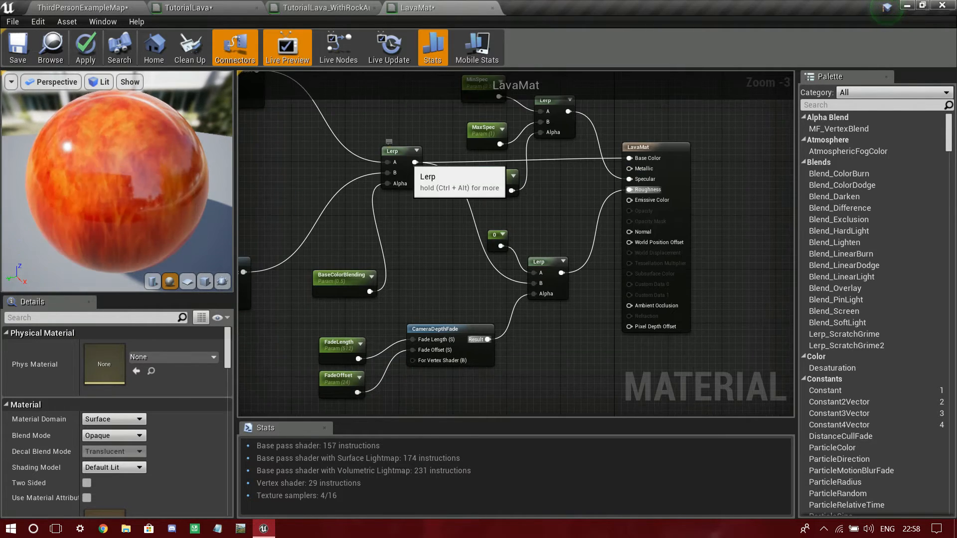
{"action": "left_click", "coordinate": [406, 162]}
{"action": "left_click_drag", "start_coordinate": [406, 162], "coordinate": [392, 152]}
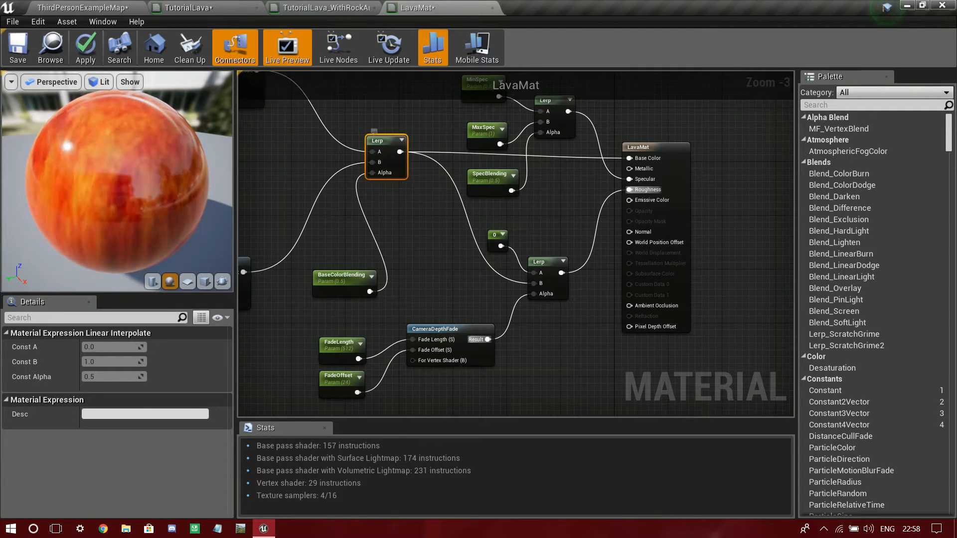
Review the CameraDepthFade and Roughness Lerp wiring and apply the changes to the LavaMat material.
{"action": "scroll", "coordinate": [420, 381], "scroll_direction": "down", "scroll_amount": 3}
{"action": "scroll", "coordinate": [419, 380], "scroll_direction": "up", "scroll_amount": 5}
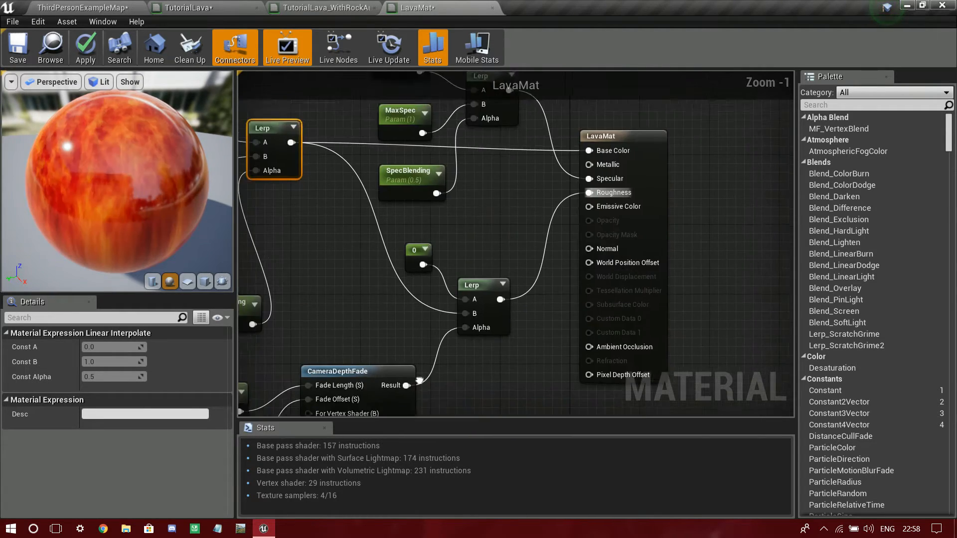
{"action": "right_click_drag", "start_coordinate": [419, 380], "coordinate": [618, 286]}
{"action": "left_click_drag", "start_coordinate": [353, 279], "coordinate": [583, 404]}
{"action": "right_click_drag", "start_coordinate": [583, 394], "coordinate": [571, 402]}
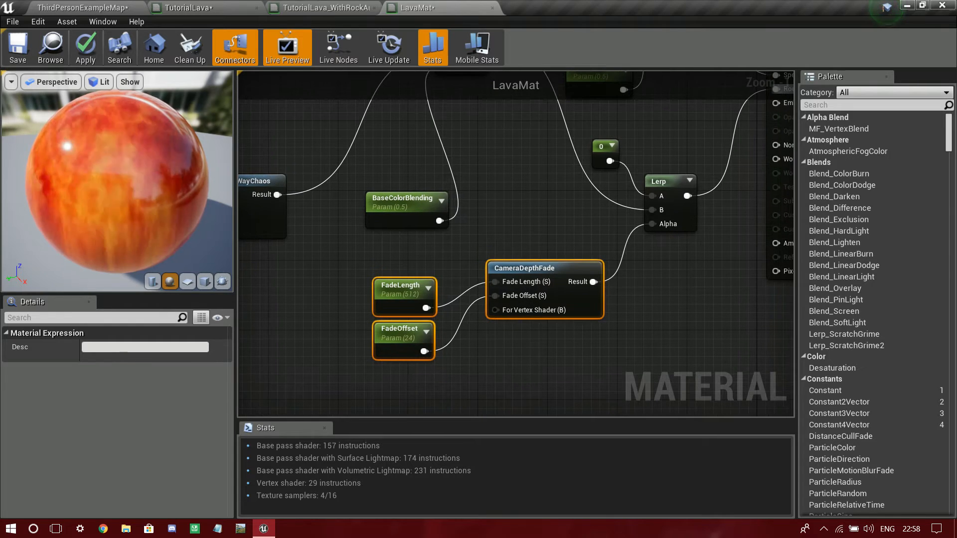
{"action": "left_click", "coordinate": [543, 357]}
{"action": "right_click_drag", "start_coordinate": [468, 334], "coordinate": [324, 414]}
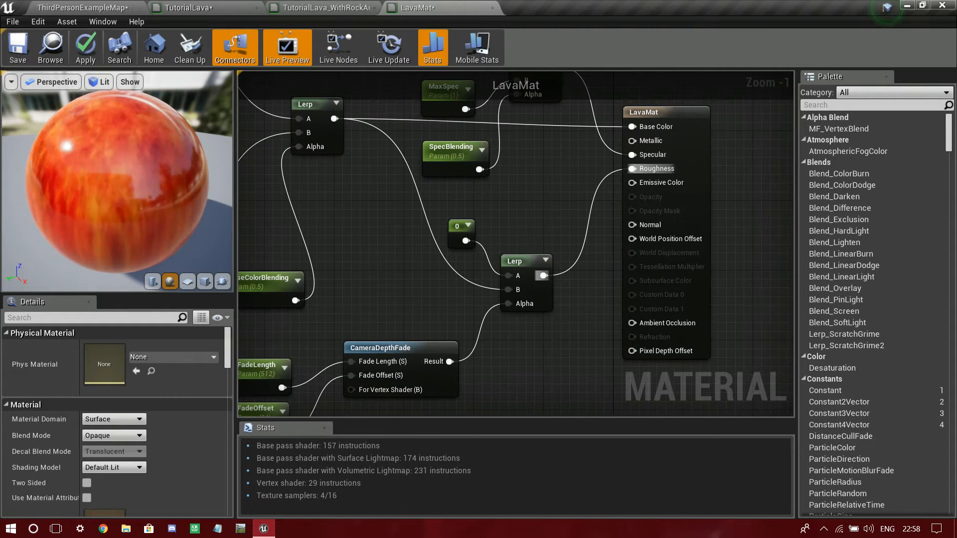
{"action": "left_click", "coordinate": [85, 47]}
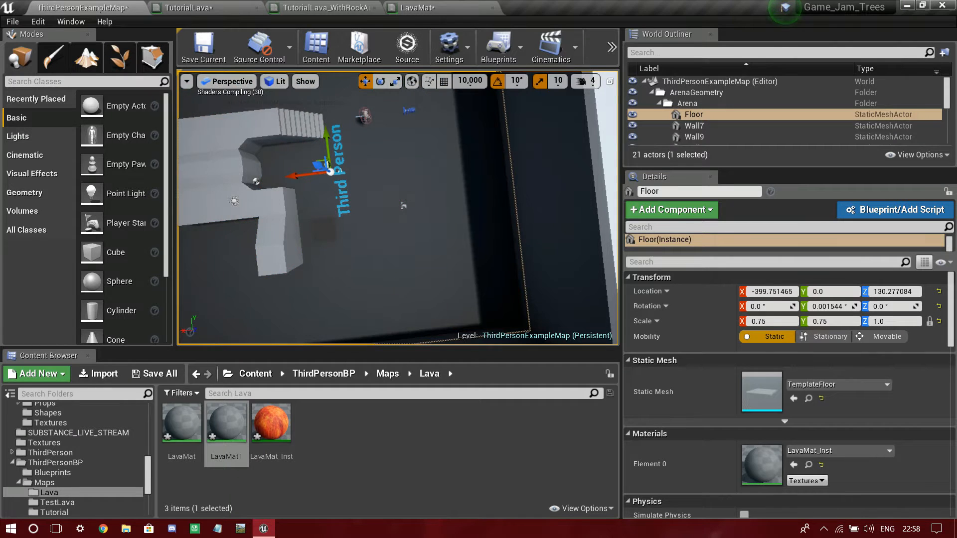
Delete the LavaMat1 material from the Lava folder.
{"action": "right_click_drag", "start_coordinate": [397, 207], "coordinate": [302, 189]}
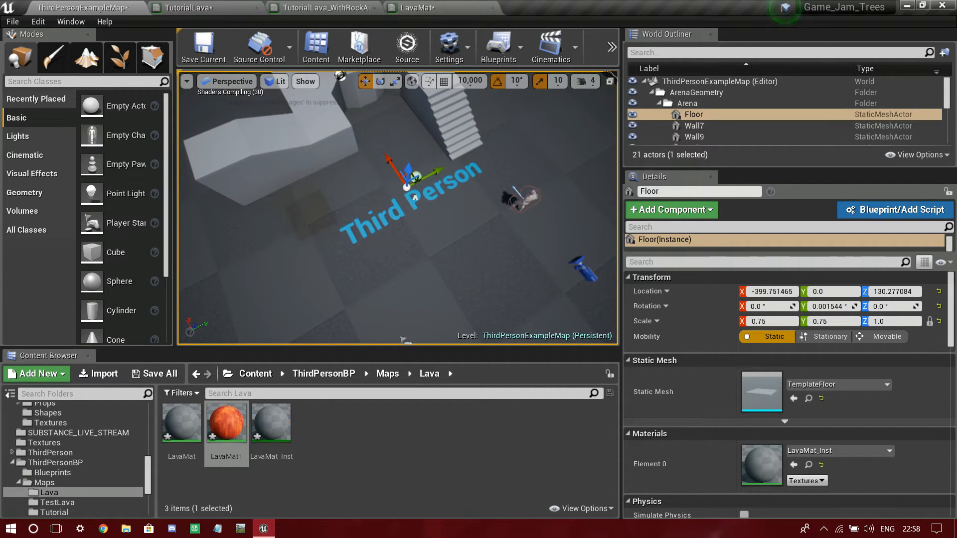
{"action": "left_click", "coordinate": [226, 424]}
{"action": "key", "text": "Delete"}
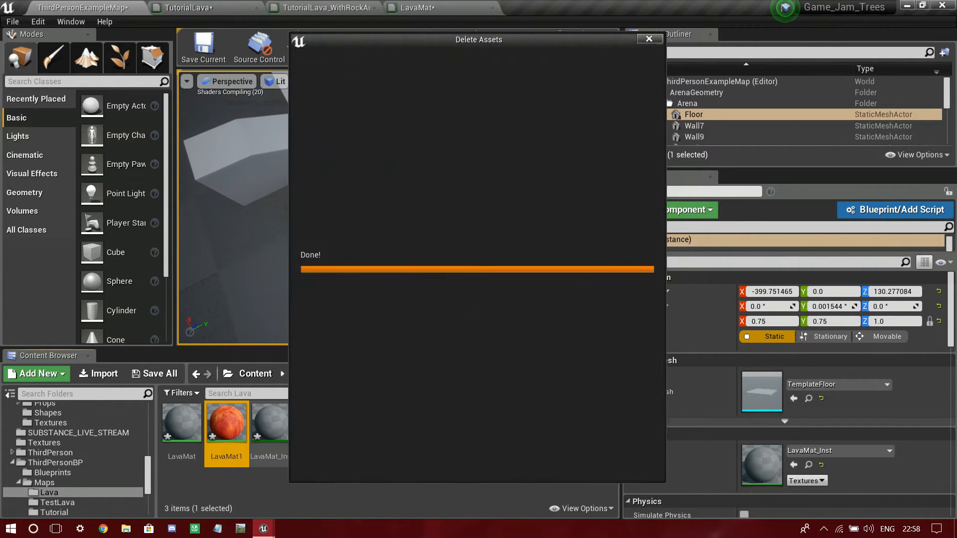
{"action": "left_click", "coordinate": [389, 461]}
Duplicate LavaMat as LavaMat_WithRocksAndSSS_And_Emission and open the copy for editing.
{"action": "left_click", "coordinate": [189, 439]}
{"action": "key", "text": "ctrl+w"}
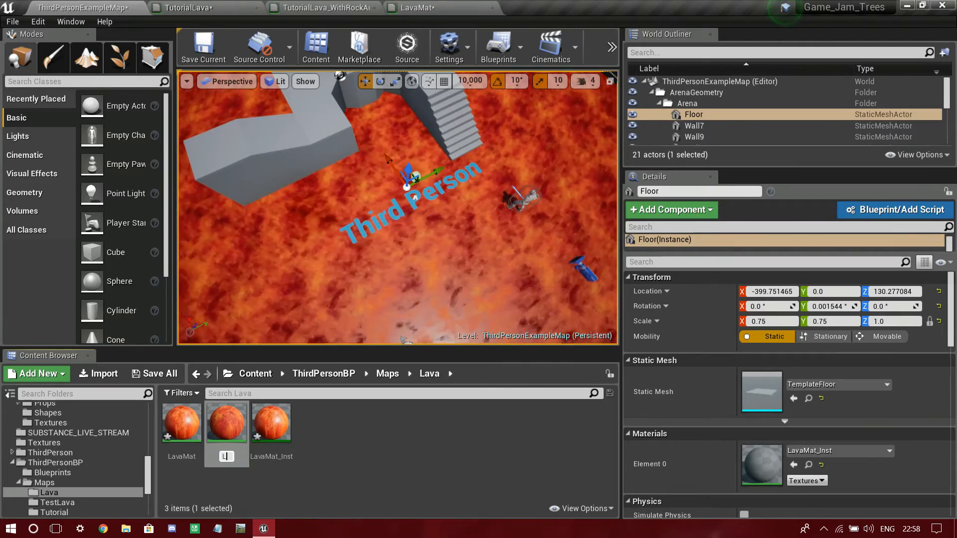
{"action": "type", "text": "LavaMat"}
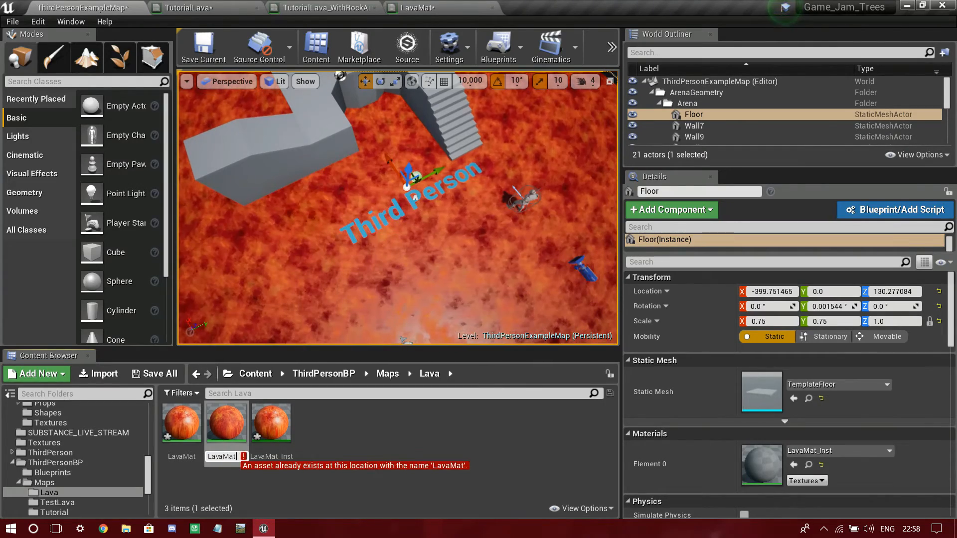
{"action": "type", "text": "_"}
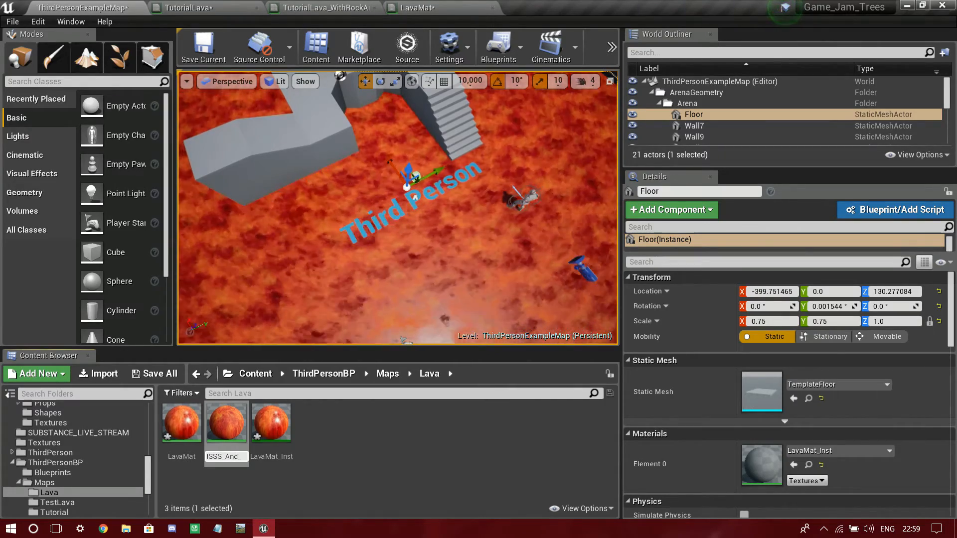
{"action": "type", "text": "n"}
{"action": "key", "text": "Return"}
{"action": "key", "text": "Return"}
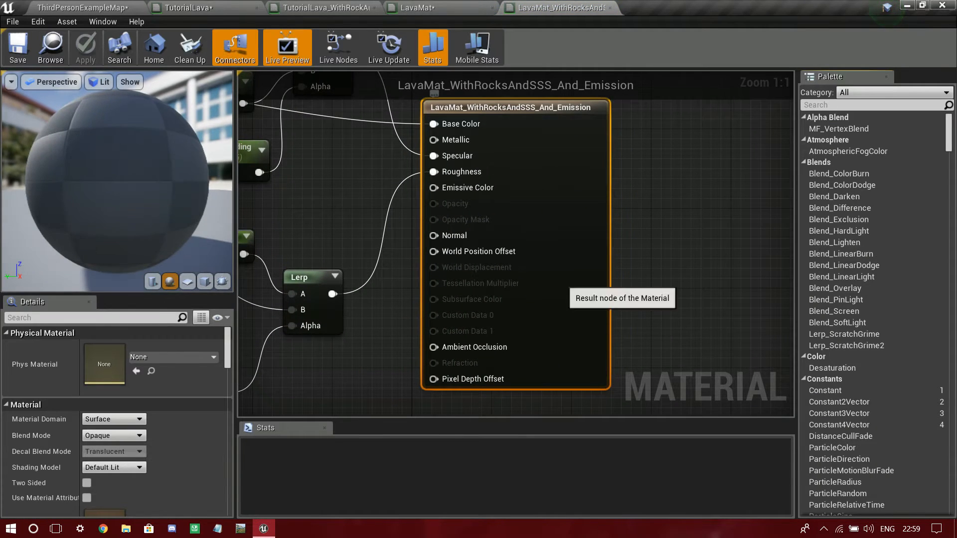
Close the original LavaMat material's editor.
{"action": "scroll", "coordinate": [277, 339], "scroll_direction": "down", "scroll_amount": 8}
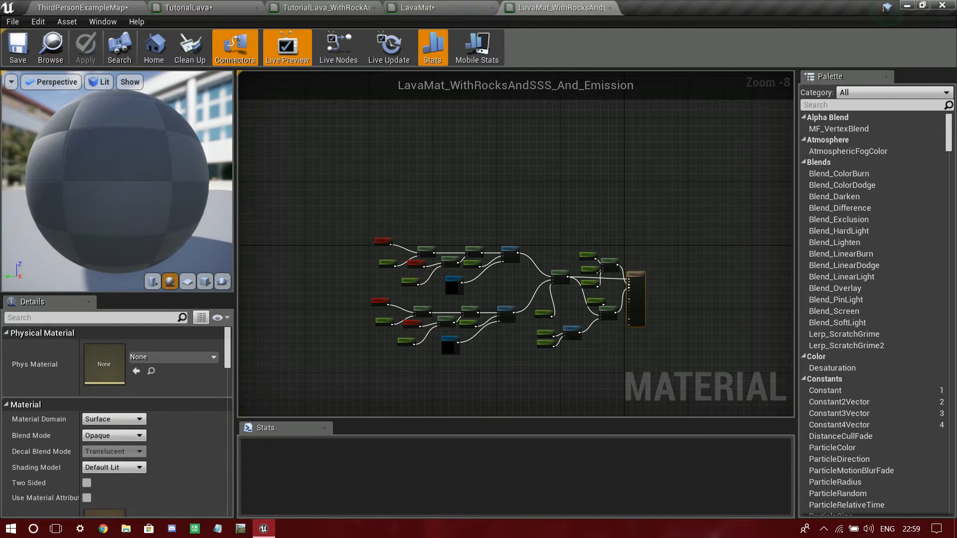
{"action": "left_click", "coordinate": [451, 7]}
{"action": "left_click", "coordinate": [492, 8]}
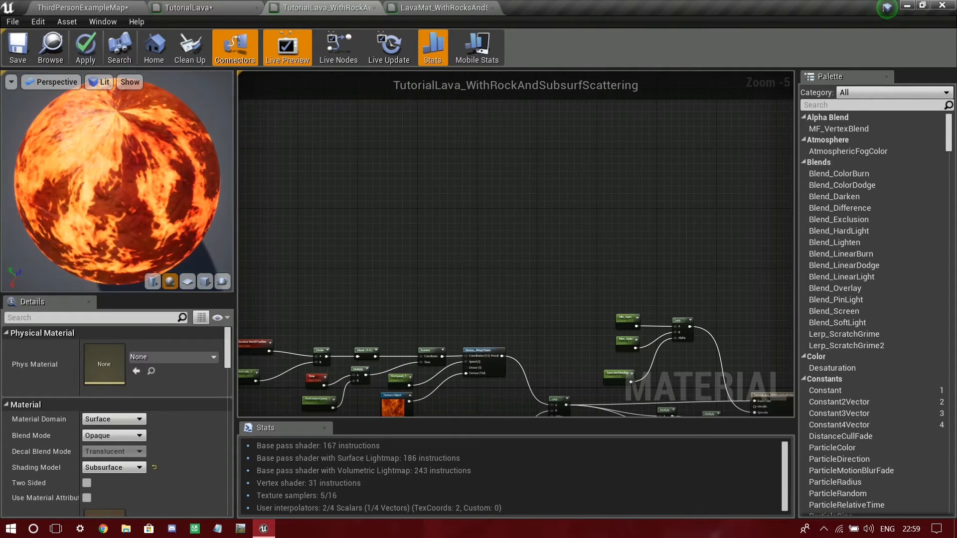
Move the LavaMat_WithRocksAndSSS_And_Emission result node far to the right of the graph to make room for more nodes.
{"action": "left_click", "coordinate": [445, 8]}
{"action": "scroll", "coordinate": [484, 314], "scroll_direction": "up", "scroll_amount": 4}
{"action": "right_click_drag", "start_coordinate": [406, 302], "coordinate": [43, 364]}
{"action": "left_click_drag", "start_coordinate": [545, 274], "coordinate": [772, 273]}
{"action": "right_click_drag", "start_coordinate": [497, 315], "coordinate": [662, 277]}
Delete the roughness setup: the FadeLength, FadeOffset, CameraDepthFade, constant 0 and Lerp nodes.
{"action": "scroll", "coordinate": [515, 327], "scroll_direction": "up", "scroll_amount": 2}
{"action": "mouse_move", "coordinate": [375, 320]}
{"action": "left_mouse_down"}
{"action": "mouse_move", "coordinate": [573, 335]}
{"action": "mouse_move", "coordinate": [375, 365]}
{"action": "mouse_move", "coordinate": [375, 312]}
{"action": "left_mouse_up"}
{"action": "left_click_drag", "start_coordinate": [322, 287], "coordinate": [499, 361]}
{"action": "right_click_drag", "start_coordinate": [499, 362], "coordinate": [474, 291]}
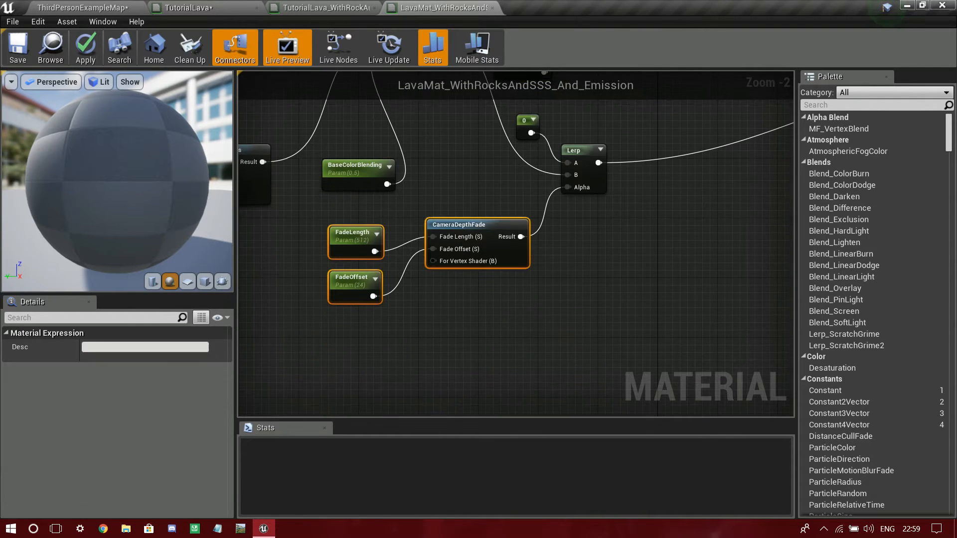
{"action": "left_click", "coordinate": [527, 120], "text": "ctrl"}
{"action": "left_click", "coordinate": [581, 150], "text": "ctrl"}
{"action": "right_click_drag", "start_coordinate": [583, 174], "coordinate": [526, 354]}
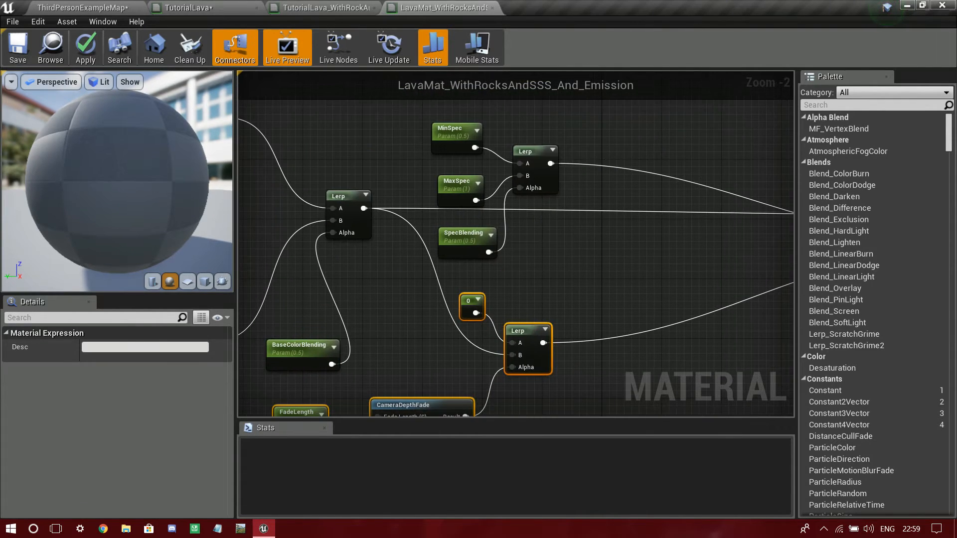
{"action": "key", "text": "Delete"}
Connect the base color Lerp's output to the material's Emissive Color input.
{"action": "right_click_drag", "start_coordinate": [655, 317], "coordinate": [338, 354]}
{"action": "right_click_drag", "start_coordinate": [438, 331], "coordinate": [412, 297]}
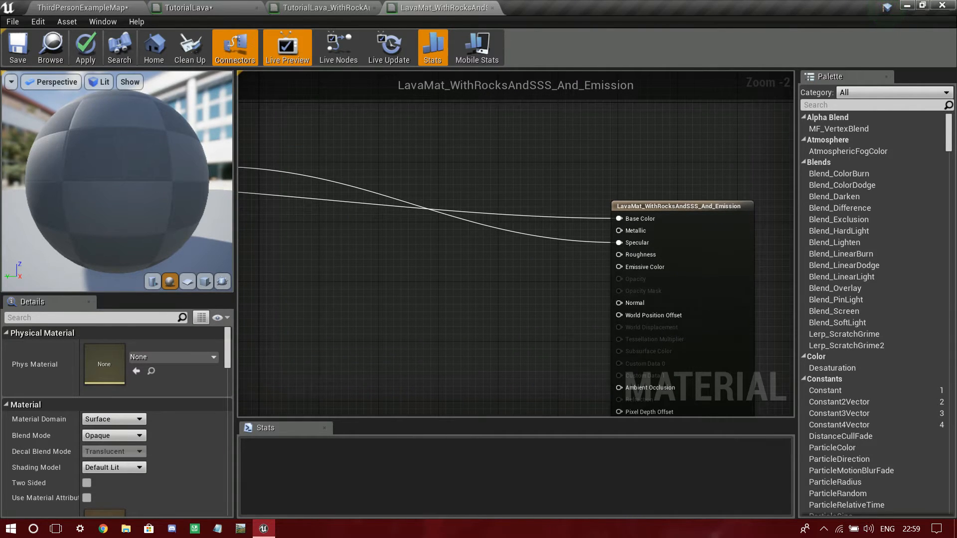
{"action": "right_click_drag", "start_coordinate": [412, 297], "coordinate": [656, 299]}
{"action": "scroll", "coordinate": [587, 302], "scroll_direction": "down", "scroll_amount": 2}
{"action": "right_click_drag", "start_coordinate": [587, 302], "coordinate": [675, 304]}
{"action": "left_click_drag", "start_coordinate": [448, 243], "coordinate": [588, 279]}
{"action": "right_click_drag", "start_coordinate": [663, 292], "coordinate": [707, 288]}
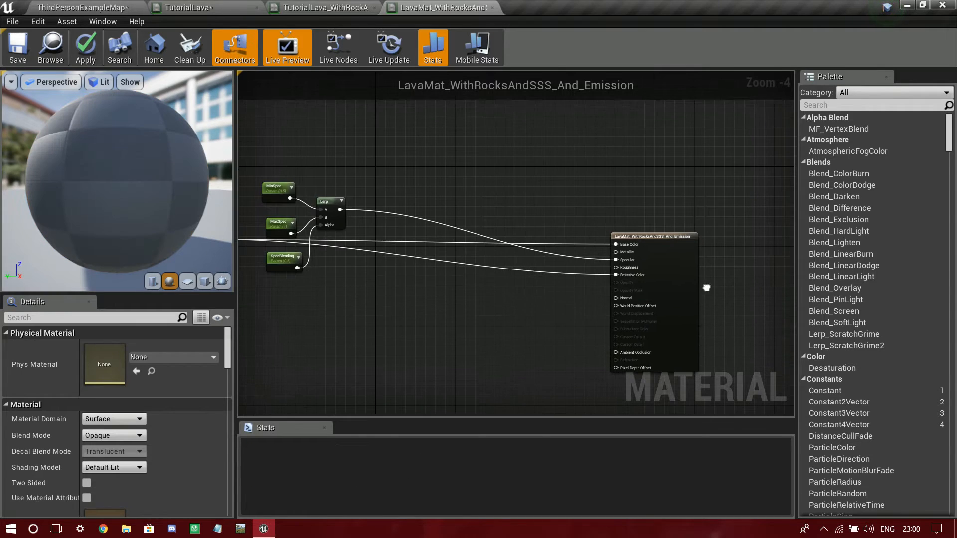
Add a Multiply node between the base color Lerp and the Emissive Color input.
{"action": "right_click", "coordinate": [560, 275]}
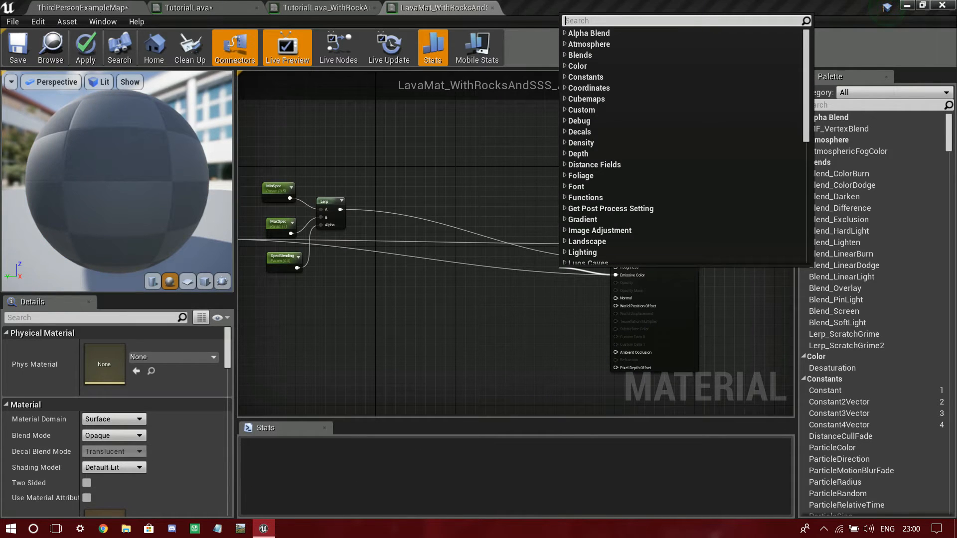
{"action": "type", "text": "mult"}
{"action": "key", "text": "Return"}
{"action": "scroll", "coordinate": [558, 265], "scroll_direction": "up", "scroll_amount": 1}
{"action": "left_click_drag", "start_coordinate": [578, 275], "coordinate": [392, 274]}
Chain a second Multiply node into the emissive branch, between the first Multiply and Emissive Color.
{"action": "left_click_drag", "start_coordinate": [635, 280], "coordinate": [571, 295]}
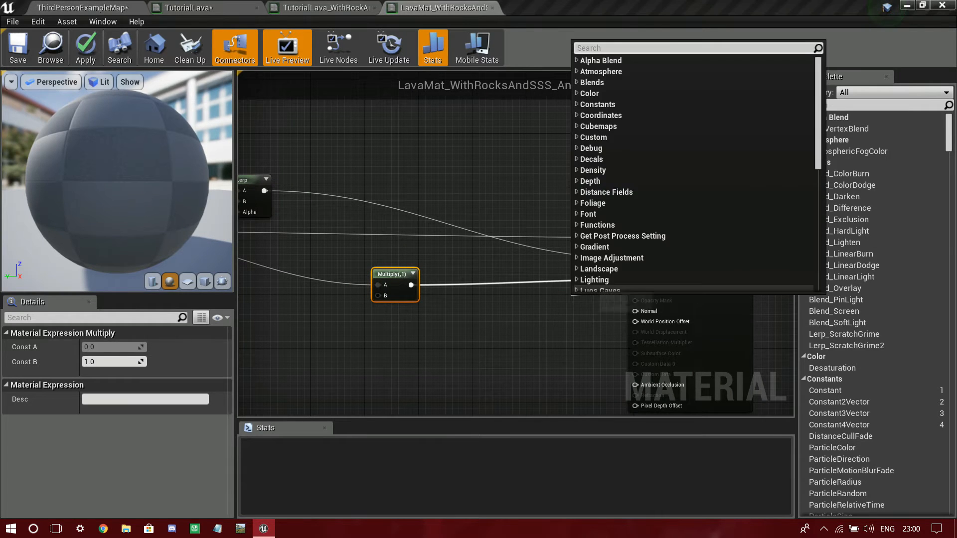
{"action": "type", "text": "lerp"}
{"action": "key", "text": "Return"}
{"action": "left_click_drag", "start_coordinate": [578, 297], "coordinate": [515, 282]}
{"action": "right_click_drag", "start_coordinate": [512, 282], "coordinate": [624, 260]}
{"action": "left_click", "coordinate": [510, 272]}
{"action": "mouse_move", "coordinate": [491, 274]}
{"action": "left_mouse_down"}
{"action": "mouse_move", "coordinate": [384, 314]}
{"action": "mouse_move", "coordinate": [491, 274]}
{"action": "left_mouse_up"}
Create a scalar parameter Brightness with default value 10 feeding the first Multiply's B input, and apply the material.
{"action": "left_click", "coordinate": [377, 297]}
{"action": "key", "text": "s"}
{"action": "left_click", "coordinate": [378, 297]}
{"action": "left_click", "coordinate": [98, 347]}
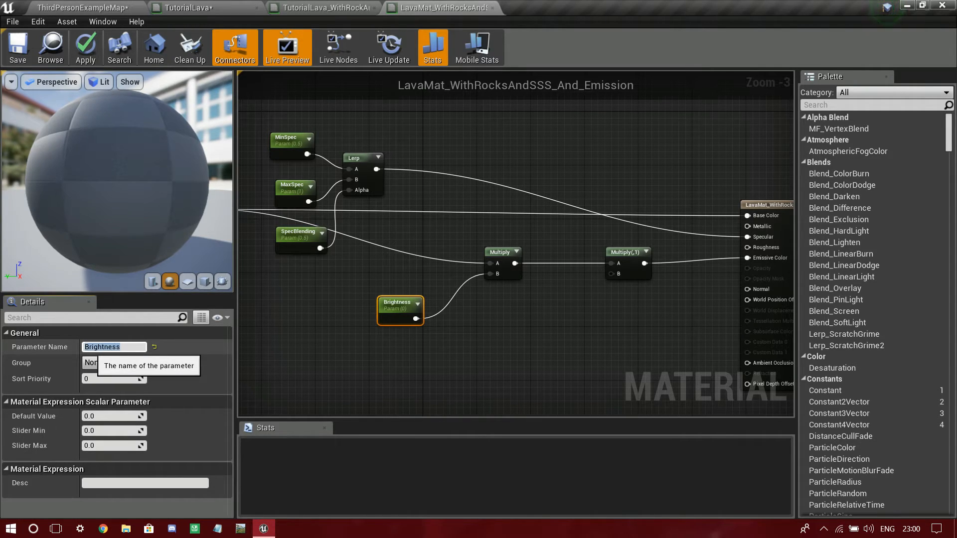
{"action": "left_click", "coordinate": [99, 416]}
{"action": "type", "text": "10"}
{"action": "key", "text": "Return"}
{"action": "left_click", "coordinate": [85, 48]}
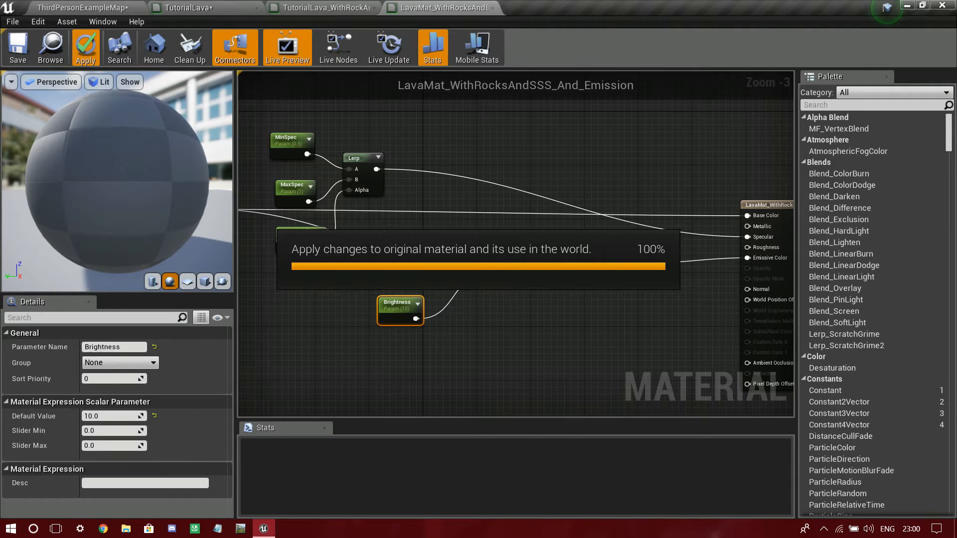
{"action": "right_click_drag", "start_coordinate": [559, 320], "coordinate": [698, 373]}
{"action": "left_click_drag", "start_coordinate": [120, 169], "coordinate": [164, 119]}
{"action": "scroll", "coordinate": [118, 182], "scroll_direction": "up", "scroll_amount": 5}
{"action": "scroll", "coordinate": [452, 260], "scroll_direction": "down", "scroll_amount": 4}
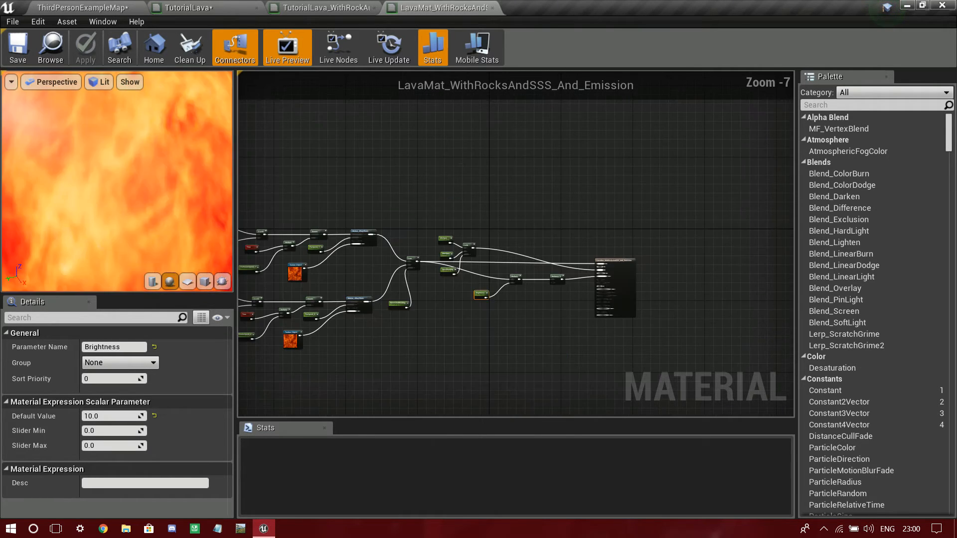
{"action": "right_click_drag", "start_coordinate": [452, 260], "coordinate": [499, 364]}
{"action": "right_click", "coordinate": [411, 144]}
{"action": "type", "text": "t"}
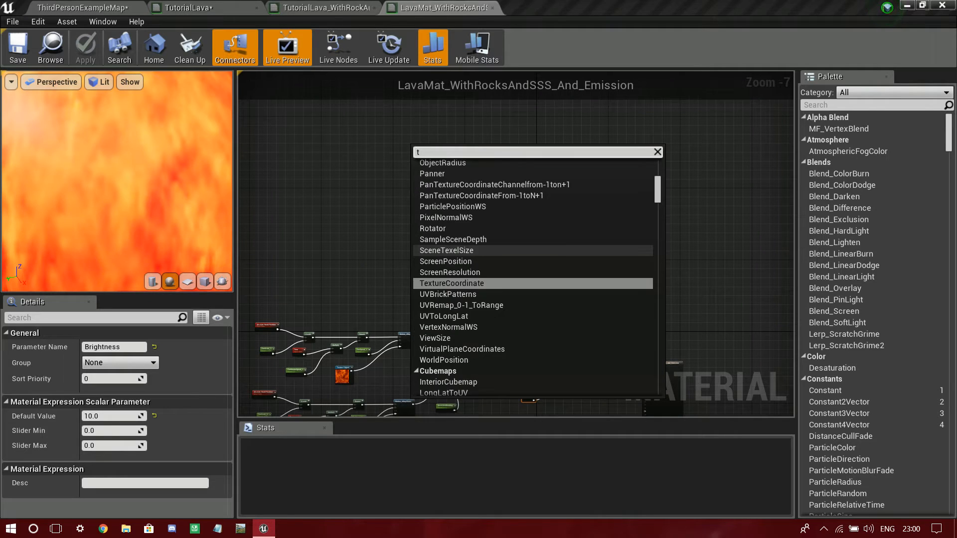
{"action": "key", "text": "BackSpace"}
{"action": "left_click", "coordinate": [374, 239]}
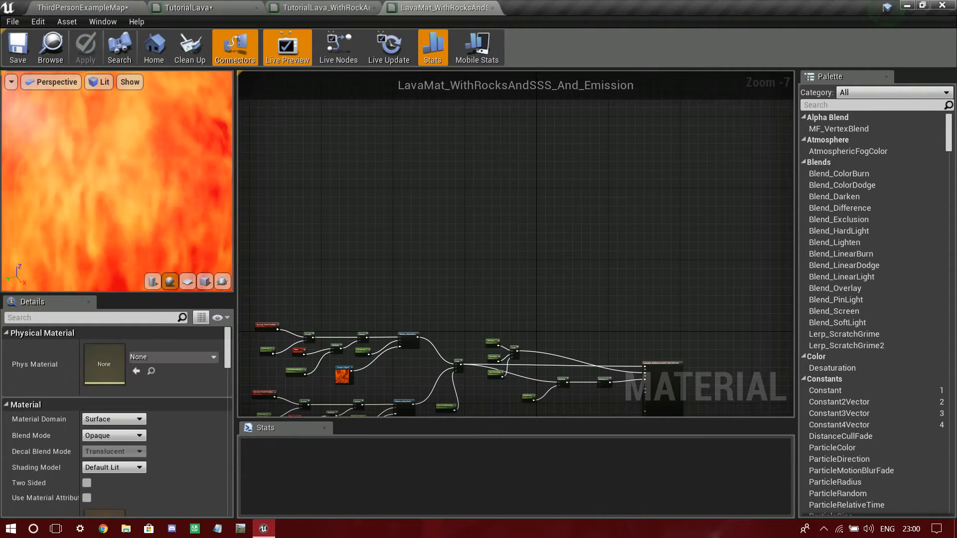
Add a Texture Sample node below the Brightness parameter and wire its main output to the material's result node.
{"action": "key", "text": "t"}
{"action": "left_click", "coordinate": [423, 274]}
{"action": "scroll", "coordinate": [478, 301], "scroll_direction": "up", "scroll_amount": 3}
{"action": "right_click_drag", "start_coordinate": [479, 301], "coordinate": [450, 242]}
{"action": "left_click_drag", "start_coordinate": [344, 184], "coordinate": [342, 242]}
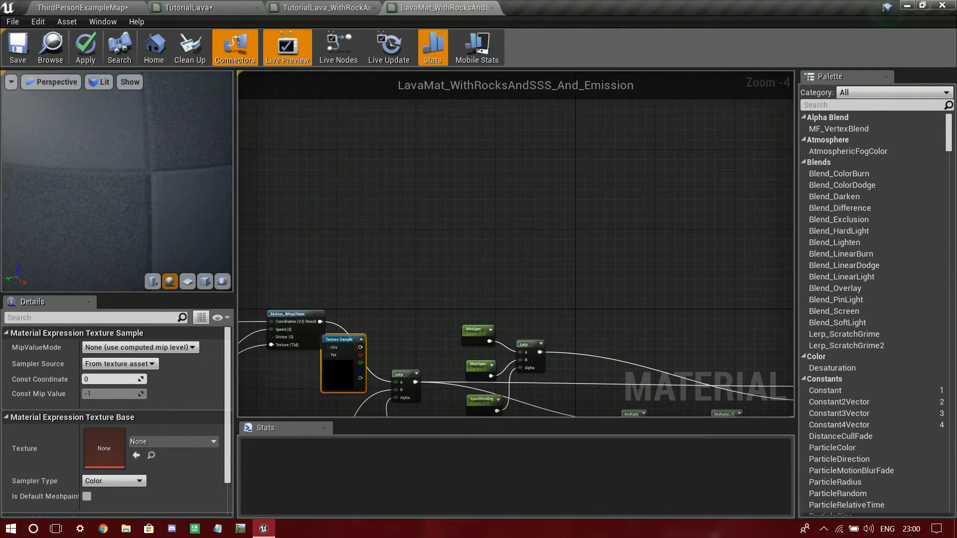
{"action": "right_click_drag", "start_coordinate": [349, 384], "coordinate": [349, 78]}
{"action": "left_click_drag", "start_coordinate": [439, 456], "coordinate": [438, 180]}
{"action": "right_click_drag", "start_coordinate": [537, 195], "coordinate": [515, 354]}
{"action": "left_click_drag", "start_coordinate": [411, 327], "coordinate": [655, 184]}
{"action": "right_click_drag", "start_coordinate": [592, 266], "coordinate": [762, 295]}
{"action": "scroll", "coordinate": [593, 312], "scroll_direction": "up", "scroll_amount": 3}
Assign the T_Rock_Basalt_N texture to the Texture Sample and reposition the node lower in the graph.
{"action": "left_click", "coordinate": [175, 442]}
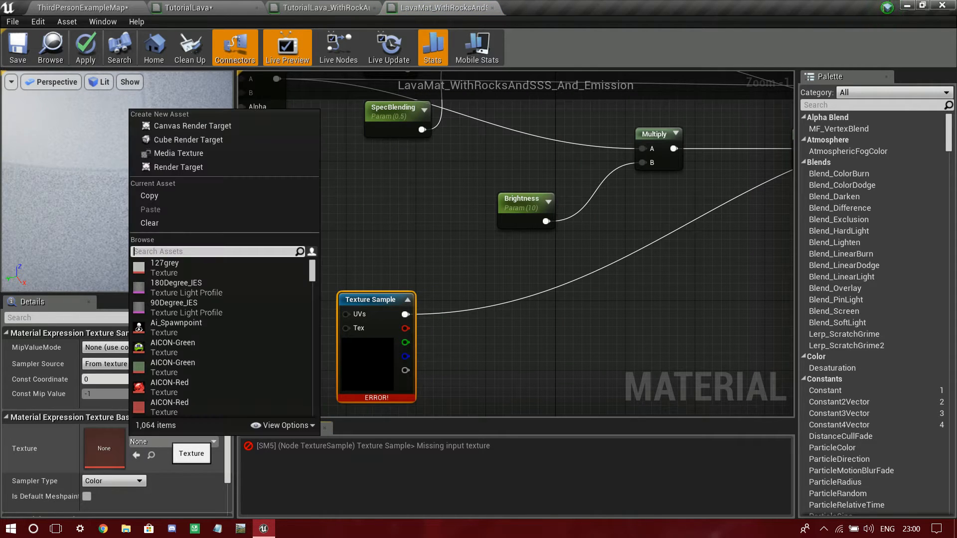
{"action": "type", "text": "Basalt"}
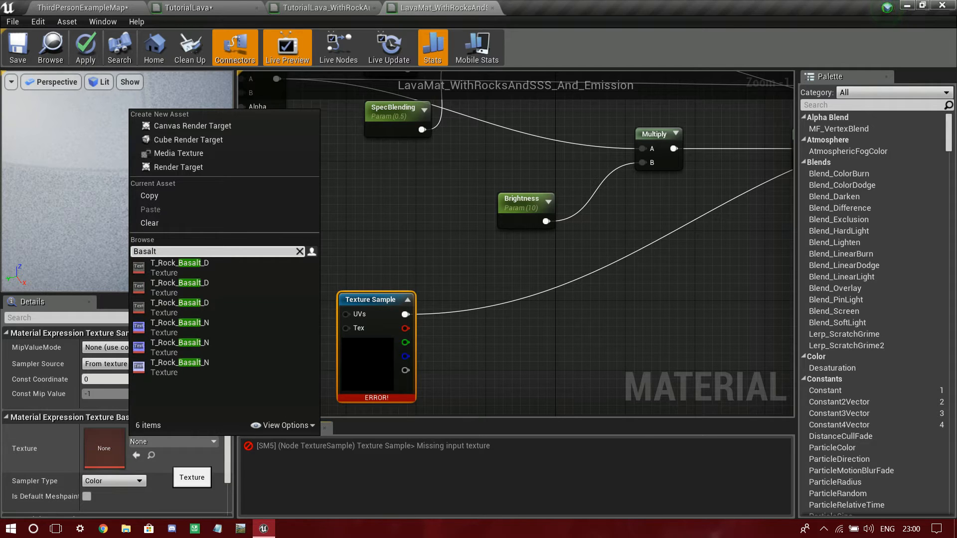
{"action": "left_click", "coordinate": [172, 327]}
{"action": "right_click_drag", "start_coordinate": [401, 330], "coordinate": [322, 288]}
{"action": "left_click_drag", "start_coordinate": [322, 288], "coordinate": [338, 237]}
{"action": "right_click_drag", "start_coordinate": [347, 269], "coordinate": [440, 290]}
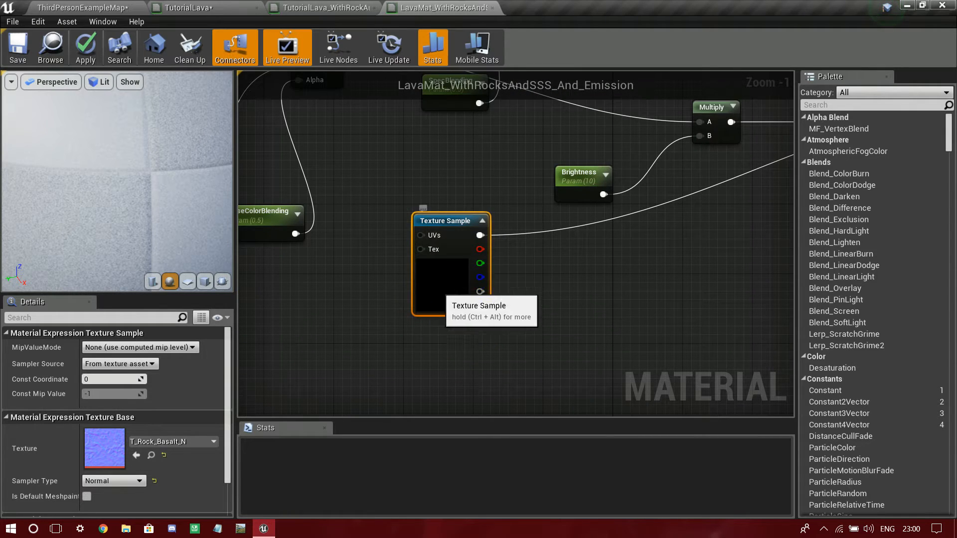
{"action": "left_click_drag", "start_coordinate": [440, 290], "coordinate": [440, 385]}
{"action": "right_click_drag", "start_coordinate": [440, 385], "coordinate": [473, 297]}
{"action": "mouse_move", "coordinate": [393, 199]}
{"action": "left_mouse_down"}
{"action": "mouse_move", "coordinate": [567, 343]}
{"action": "mouse_move", "coordinate": [481, 246]}
{"action": "mouse_move", "coordinate": [375, 235]}
{"action": "left_mouse_up"}
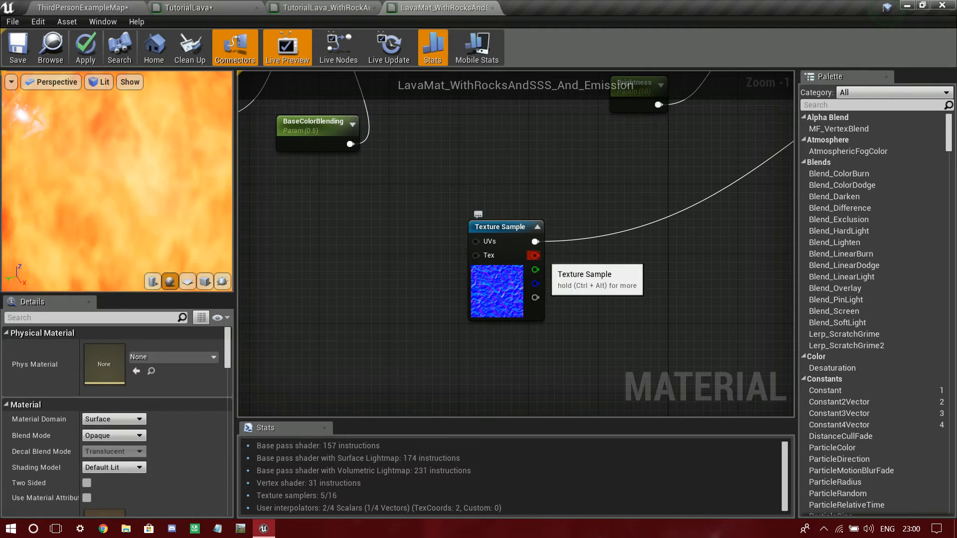
{"action": "left_click_drag", "start_coordinate": [534, 255], "coordinate": [632, 262]}
{"action": "right_click_drag", "start_coordinate": [594, 254], "coordinate": [438, 292]}
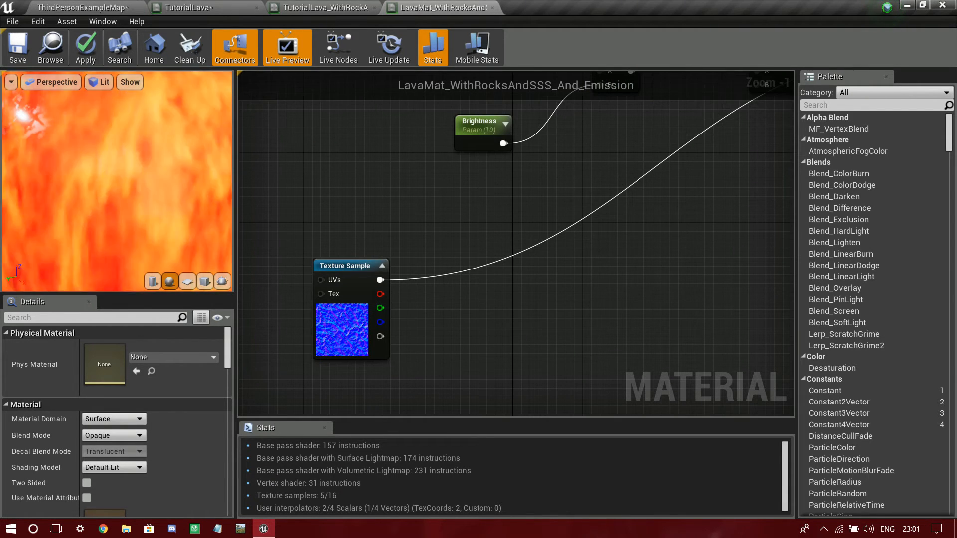
{"action": "left_click_drag", "start_coordinate": [376, 288], "coordinate": [480, 291]}
{"action": "right_click_drag", "start_coordinate": [448, 319], "coordinate": [549, 262]}
Duplicate the basalt Texture Sample, assign T_Fire_Tiled_D to the copy and place it directly below the original.
{"action": "key", "text": "ctrl+c"}
{"action": "key", "text": "ctrl+v"}
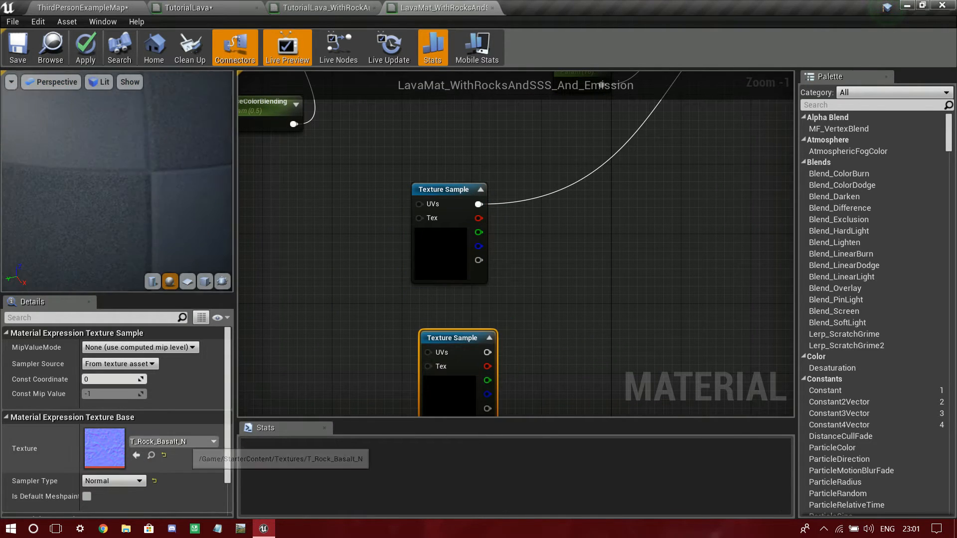
{"action": "left_click", "coordinate": [189, 443]}
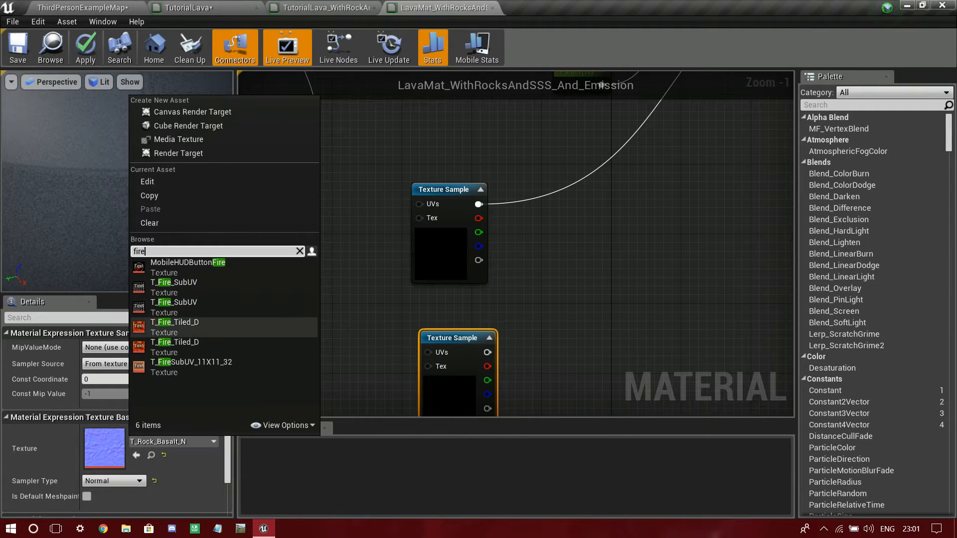
{"action": "left_click", "coordinate": [174, 323]}
{"action": "left_click_drag", "start_coordinate": [448, 380], "coordinate": [544, 317]}
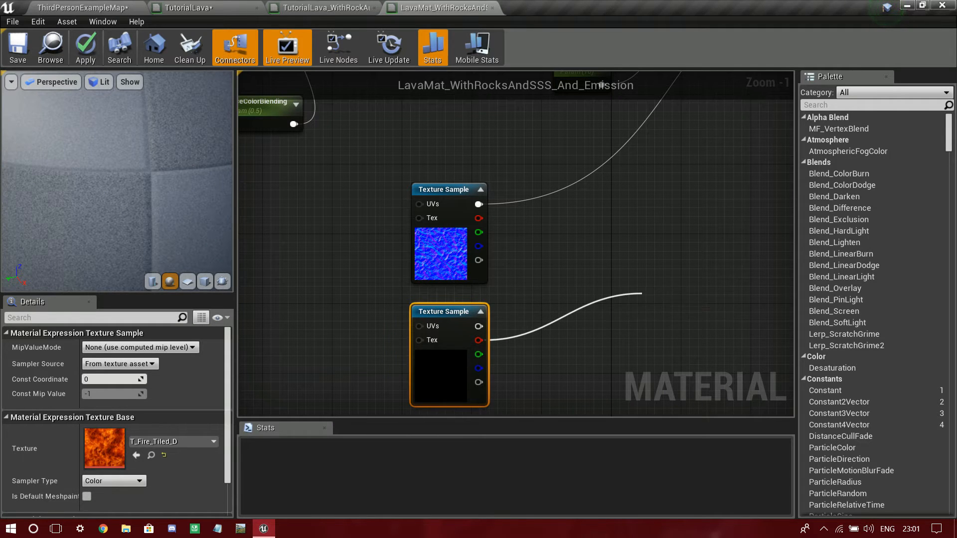
Add a Lerp node with Const A -1 and Const B 1.8, its Alpha fed by the fire texture's RGB output.
{"action": "left_click_drag", "start_coordinate": [642, 293], "coordinate": [642, 293]}
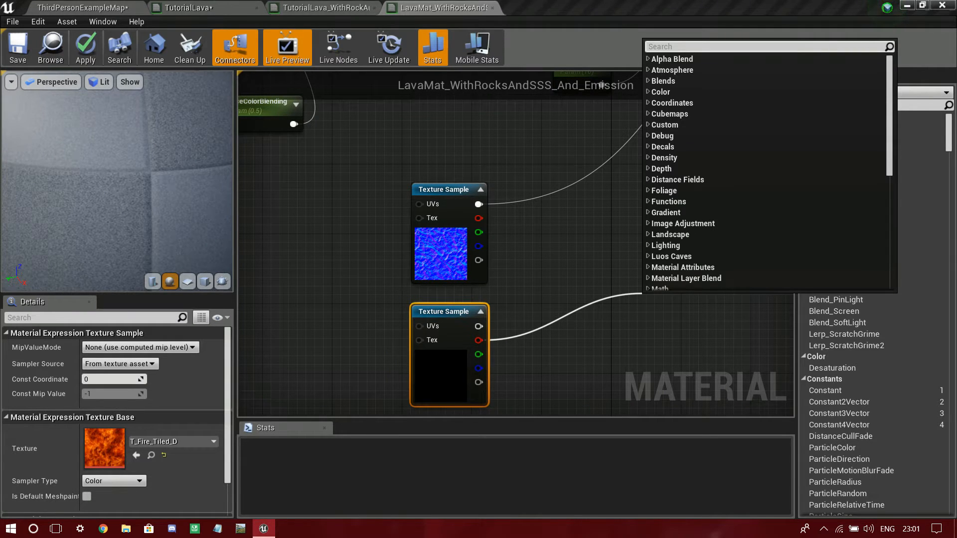
{"action": "type", "text": "lerp"}
{"action": "key", "text": "Return"}
{"action": "left_click", "coordinate": [649, 316], "text": "alt"}
{"action": "left_click_drag", "start_coordinate": [681, 300], "coordinate": [668, 259]}
{"action": "left_click_drag", "start_coordinate": [638, 301], "coordinate": [477, 327]}
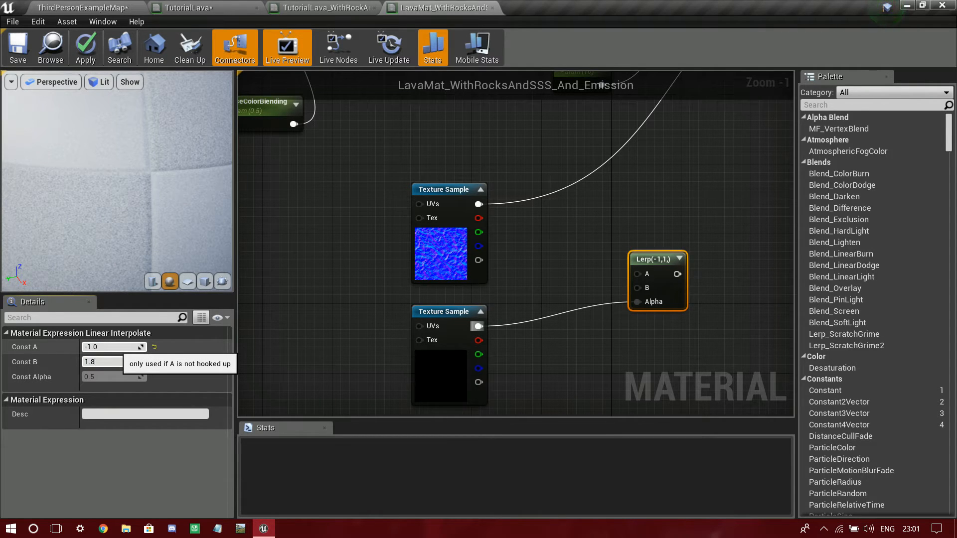
{"action": "key", "text": "Return"}
Add an Add node taking the new Lerp's result in A and the basalt texture's red channel in B.
{"action": "right_click_drag", "start_coordinate": [668, 186], "coordinate": [523, 280]}
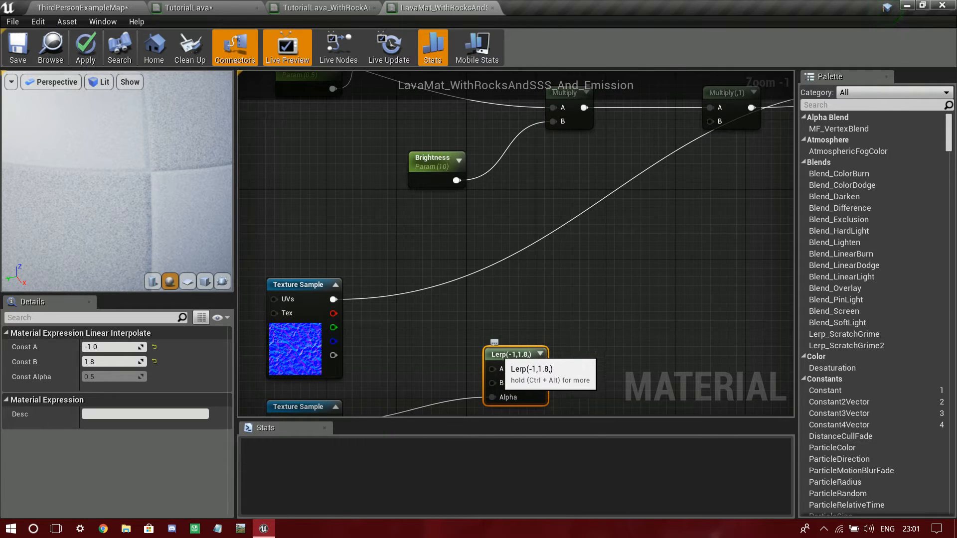
{"action": "left_click_drag", "start_coordinate": [514, 354], "coordinate": [620, 255]}
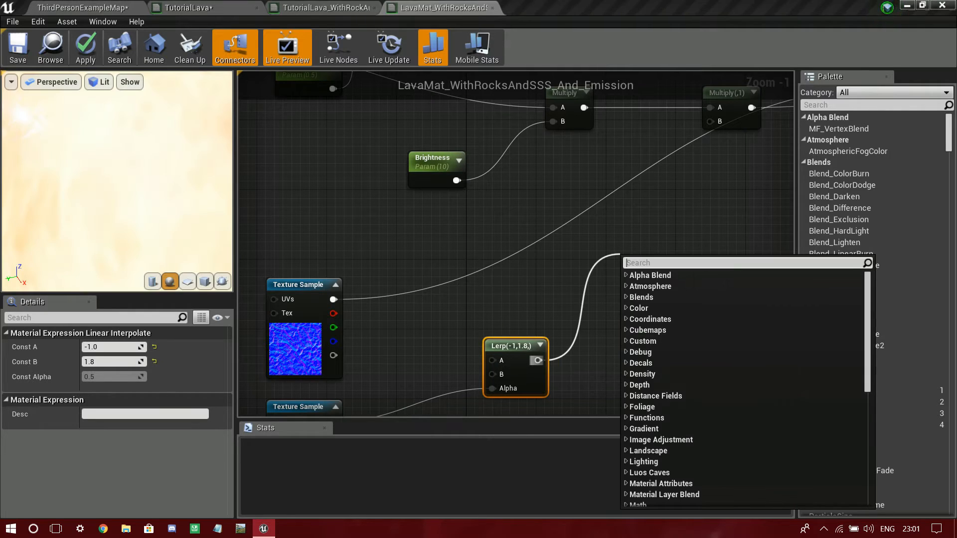
{"action": "type", "text": "add"}
{"action": "key", "text": "Return"}
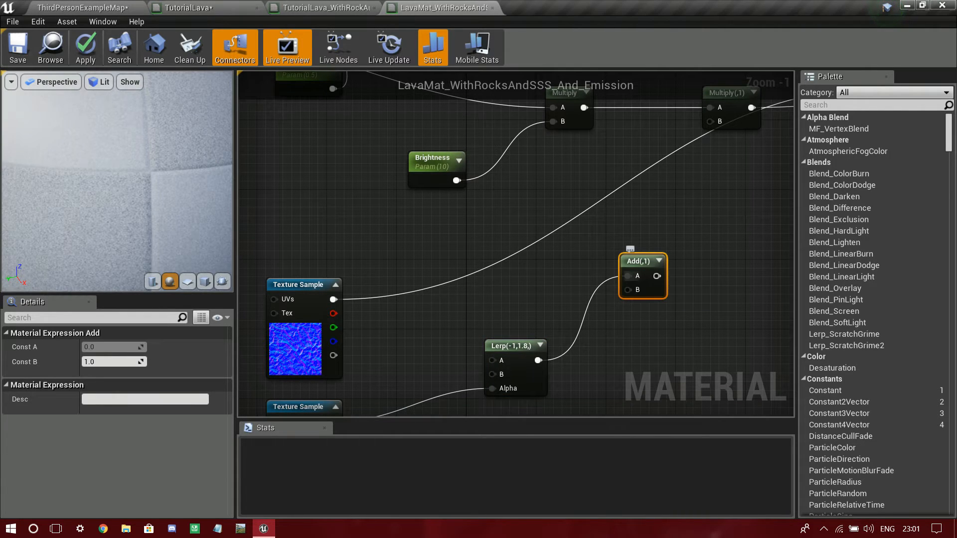
{"action": "left_click_drag", "start_coordinate": [629, 290], "coordinate": [463, 302]}
{"action": "left_click_drag", "start_coordinate": [333, 314], "coordinate": [628, 289]}
{"action": "mouse_move", "coordinate": [628, 289]}
{"action": "right_mouse_down"}
{"action": "mouse_move", "coordinate": [725, 205]}
{"action": "mouse_move", "coordinate": [634, 305]}
{"action": "right_mouse_up"}
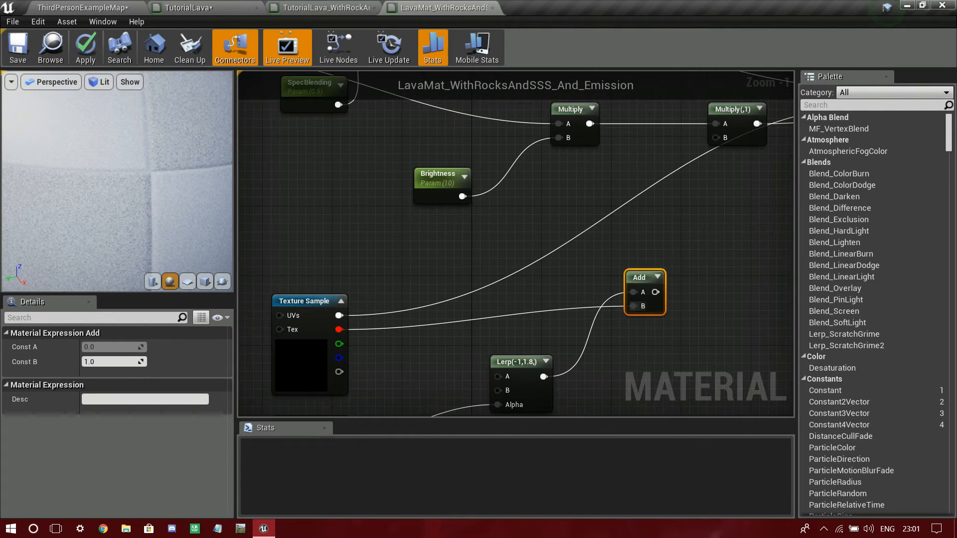
Start previewing the Add node, apply the material and inspect the preview sphere.
{"action": "right_click", "coordinate": [612, 277]}
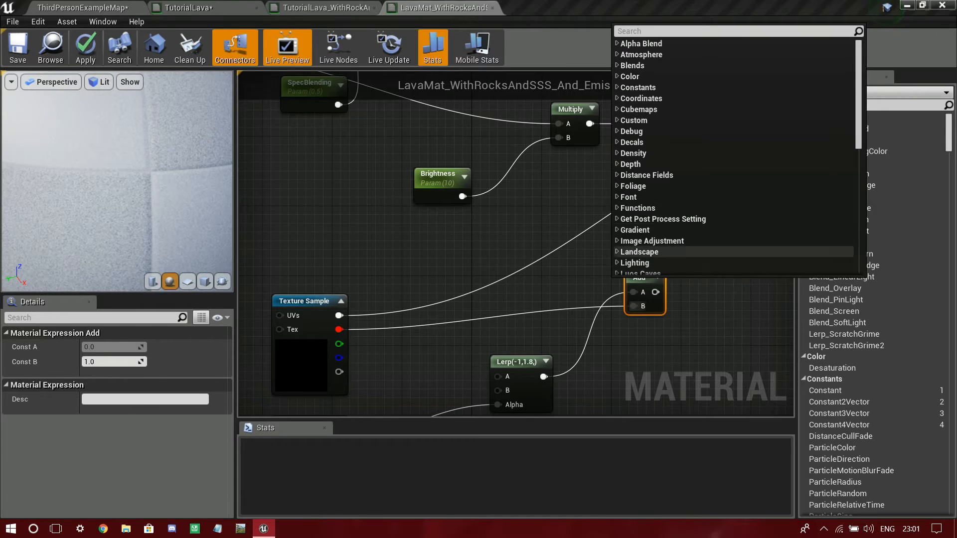
{"action": "left_click", "coordinate": [609, 281]}
{"action": "left_click", "coordinate": [631, 277]}
{"action": "right_click", "coordinate": [631, 277]}
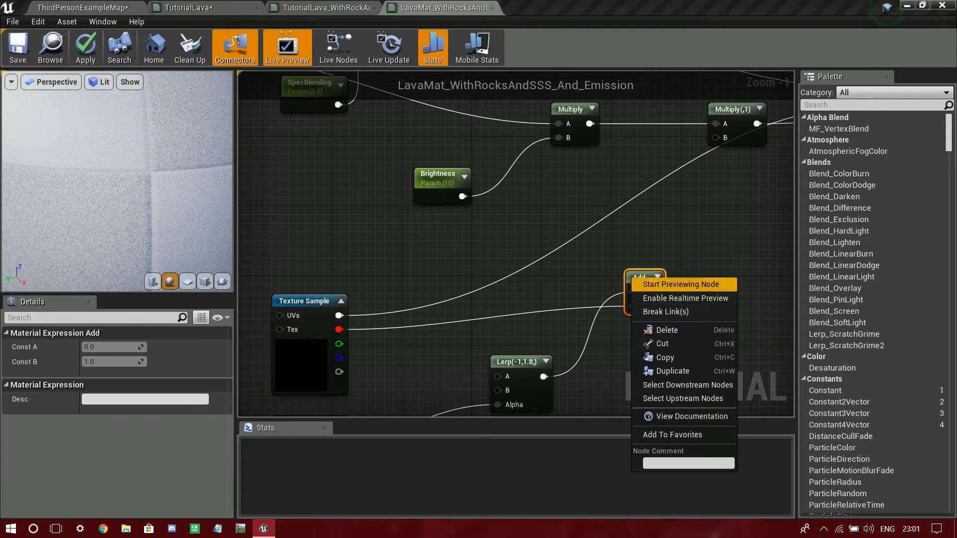
{"action": "left_click", "coordinate": [681, 284]}
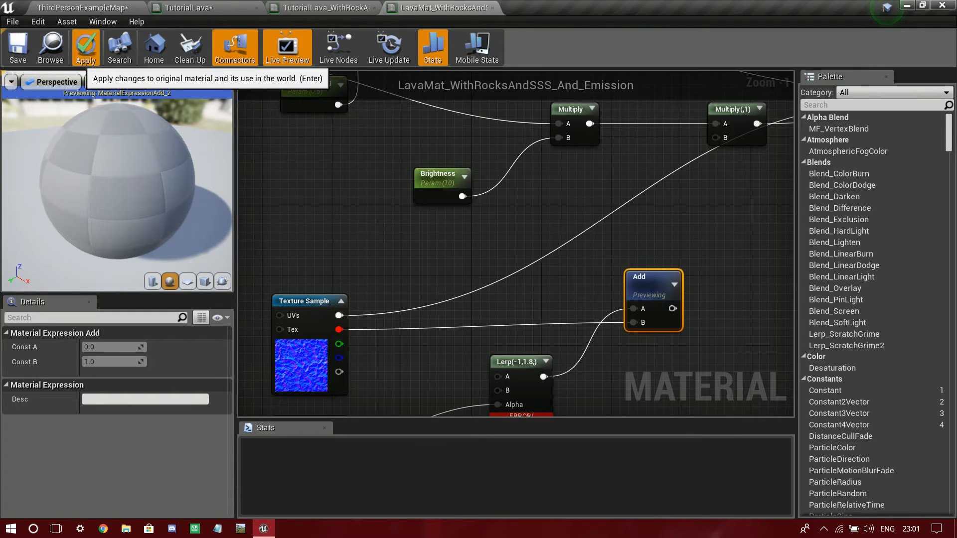
{"action": "left_click", "coordinate": [85, 47]}
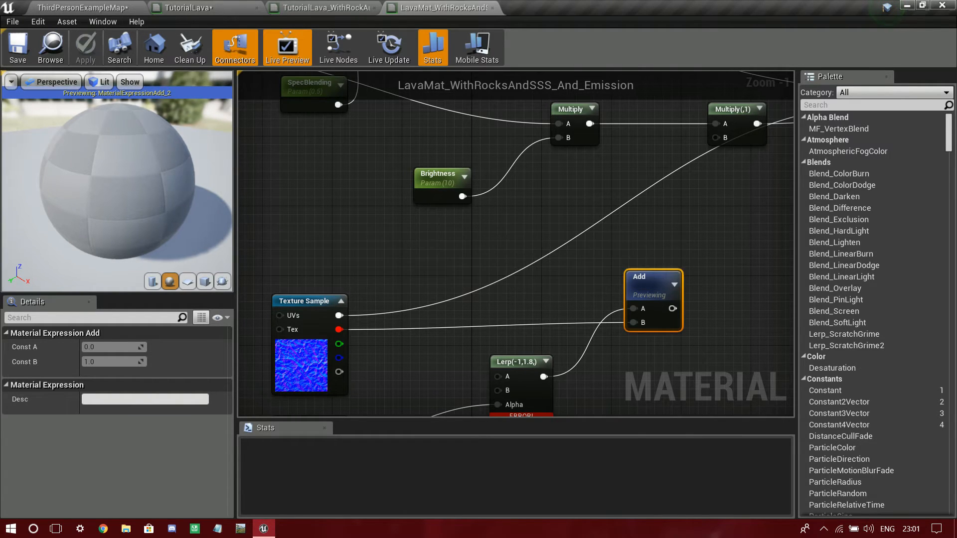
{"action": "left_click_drag", "start_coordinate": [117, 182], "coordinate": [182, 249]}
{"action": "scroll", "coordinate": [616, 272], "scroll_direction": "down", "scroll_amount": 2}
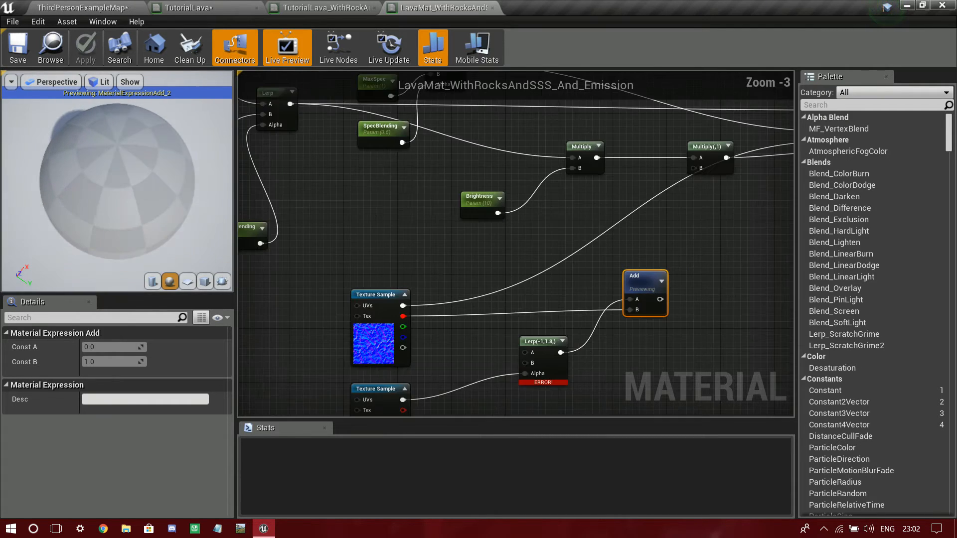
Inspect the Lerp node marked with an error and stop previewing the Add node.
{"action": "right_click_drag", "start_coordinate": [615, 273], "coordinate": [644, 188]}
{"action": "scroll", "coordinate": [598, 292], "scroll_direction": "up", "scroll_amount": 2}
{"action": "left_click", "coordinate": [593, 293]}
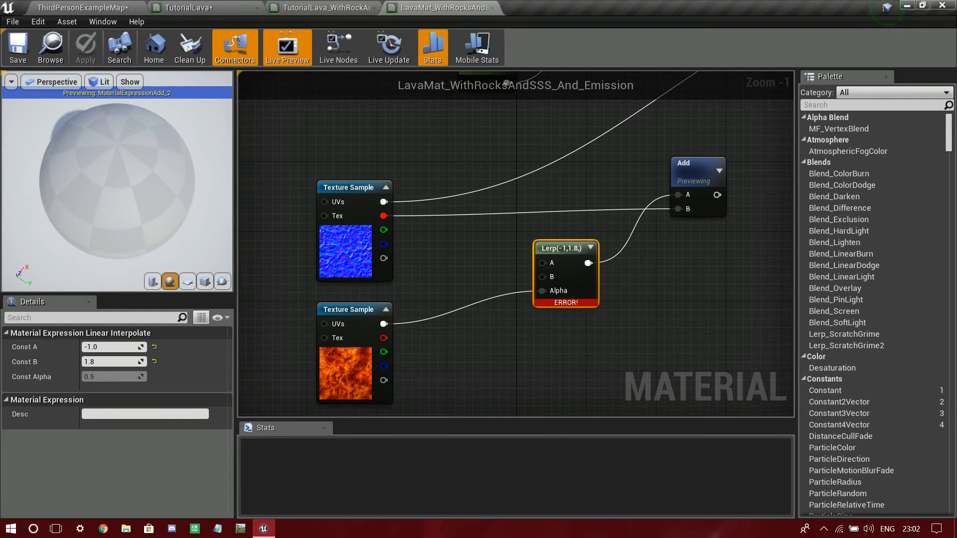
{"action": "right_click", "coordinate": [700, 180]}
{"action": "left_click", "coordinate": [753, 175]}
Connect the Add node's output to the B input of the second Multiply in the emissive branch.
{"action": "right_click_drag", "start_coordinate": [463, 280], "coordinate": [285, 416]}
{"action": "left_click_drag", "start_coordinate": [504, 312], "coordinate": [582, 172]}
{"action": "right_click", "coordinate": [512, 318]}
{"action": "left_click", "coordinate": [442, 324]}
{"action": "right_click_drag", "start_coordinate": [443, 325], "coordinate": [636, 216]}
{"action": "right_click_drag", "start_coordinate": [569, 332], "coordinate": [589, 293]}
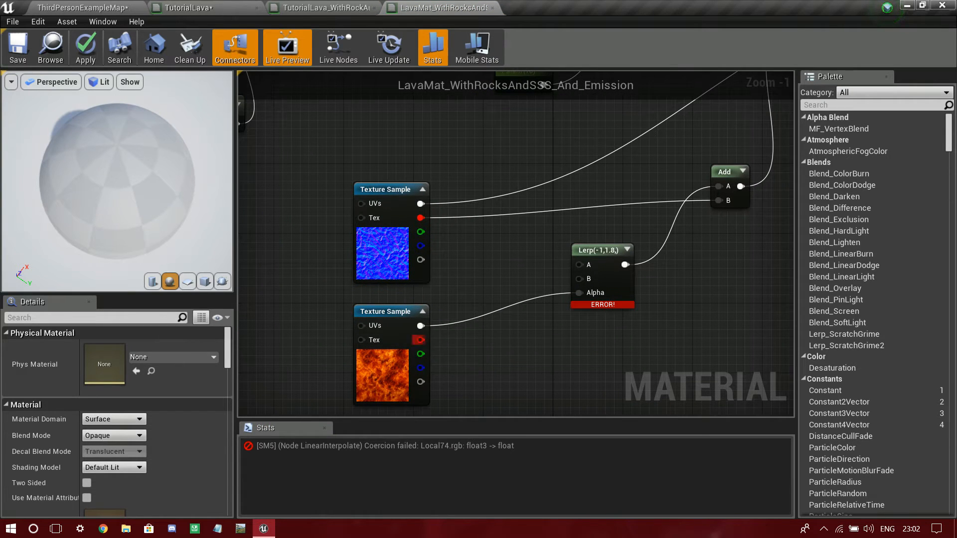
Feed the -1 to 1.8 Lerp's Alpha from the fire texture's red channel and preview the Add node.
{"action": "left_click_drag", "start_coordinate": [430, 356], "coordinate": [579, 292]}
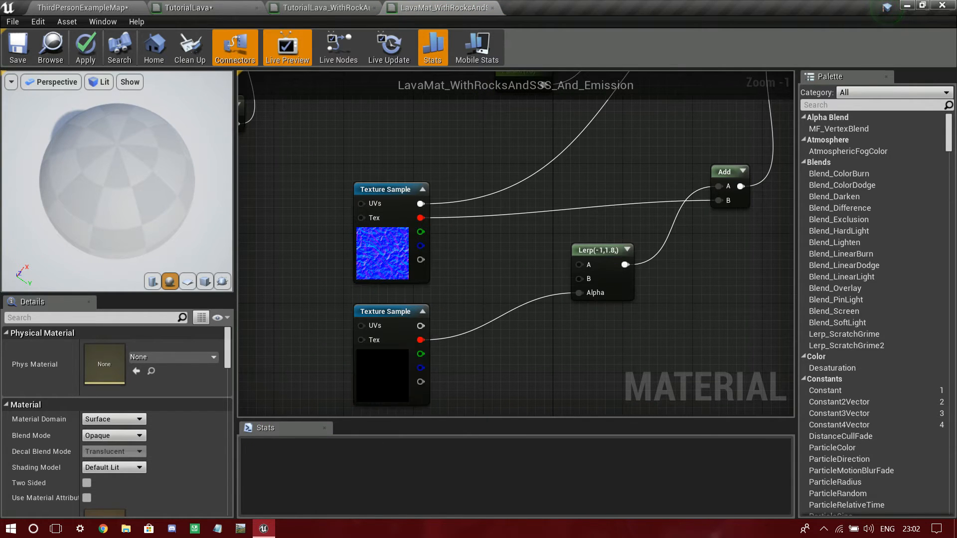
{"action": "right_click", "coordinate": [719, 173]}
{"action": "left_click", "coordinate": [759, 179]}
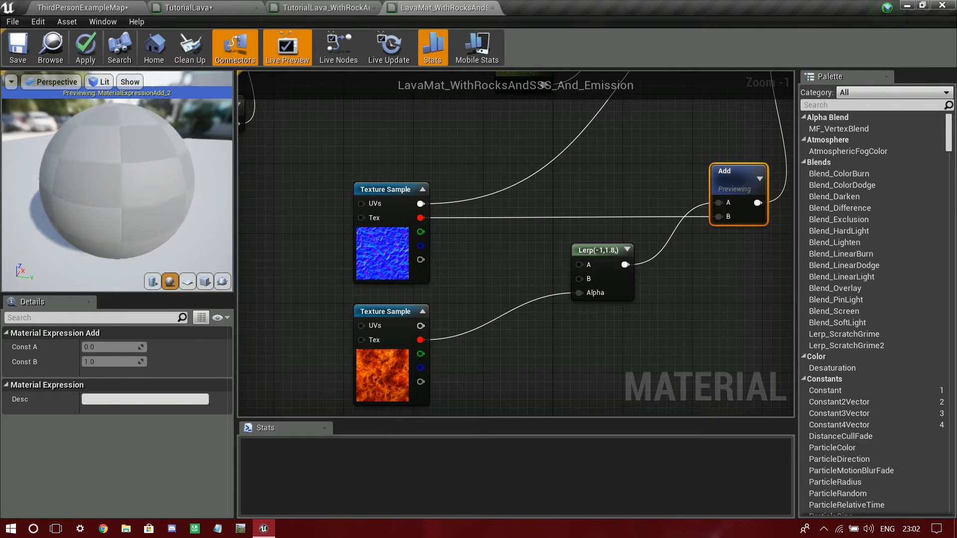
Inspect the mask on the preview sphere and stop previewing the Add node.
{"action": "left_click_drag", "start_coordinate": [118, 185], "coordinate": [172, 209]}
{"action": "scroll", "coordinate": [118, 184], "scroll_direction": "up", "scroll_amount": 5}
{"action": "scroll", "coordinate": [118, 185], "scroll_direction": "down", "scroll_amount": 1}
{"action": "right_click", "coordinate": [732, 180]}
{"action": "left_click", "coordinate": [754, 186]}
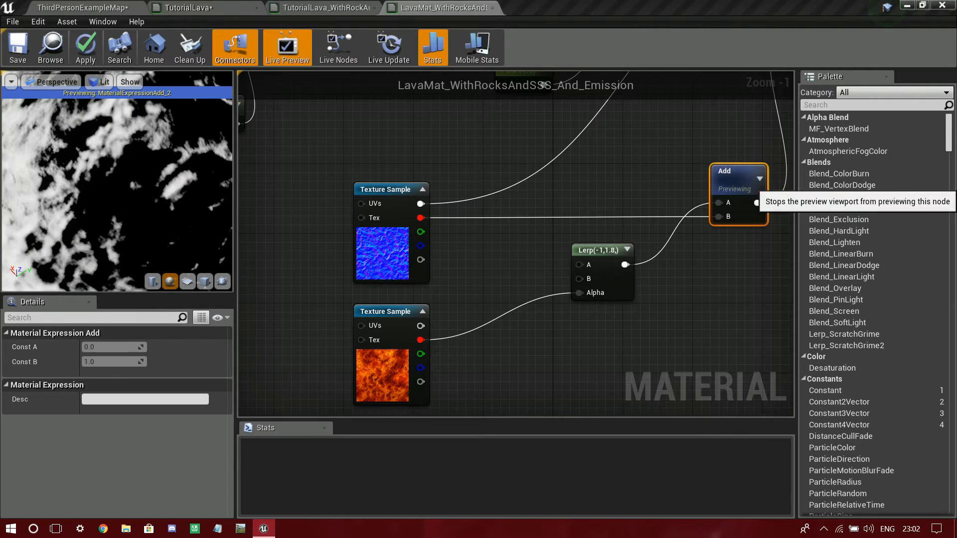
Add a Panner node and connect its output to the UVs of both the blue normal and fire Texture Samples.
{"action": "scroll", "coordinate": [753, 299], "scroll_direction": "down", "scroll_amount": 8}
{"action": "scroll", "coordinate": [698, 324], "scroll_direction": "up", "scroll_amount": 7}
{"action": "left_click_drag", "start_coordinate": [541, 190], "coordinate": [568, 279]}
{"action": "right_click_drag", "start_coordinate": [419, 259], "coordinate": [520, 267]}
{"action": "right_click", "coordinate": [521, 267]}
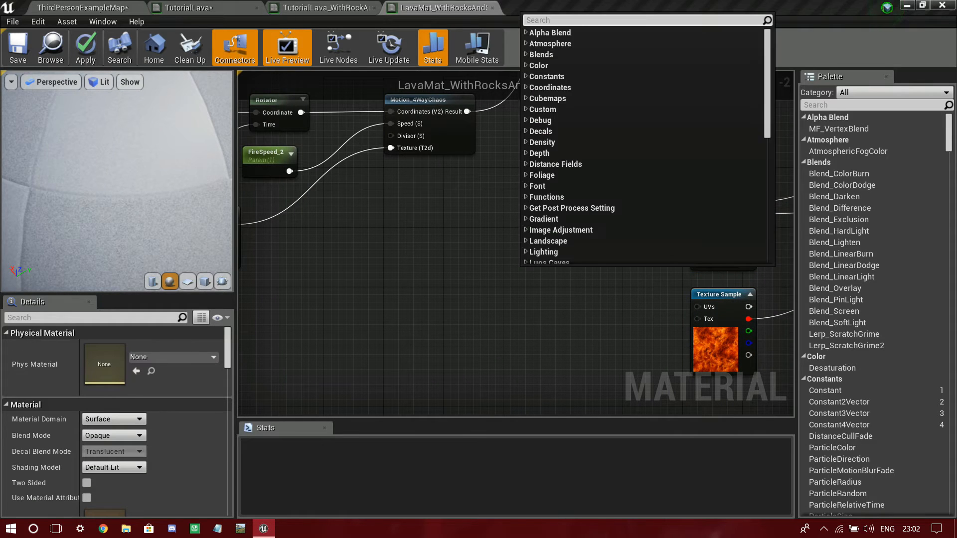
{"action": "type", "text": "panner"}
{"action": "key", "text": "Return"}
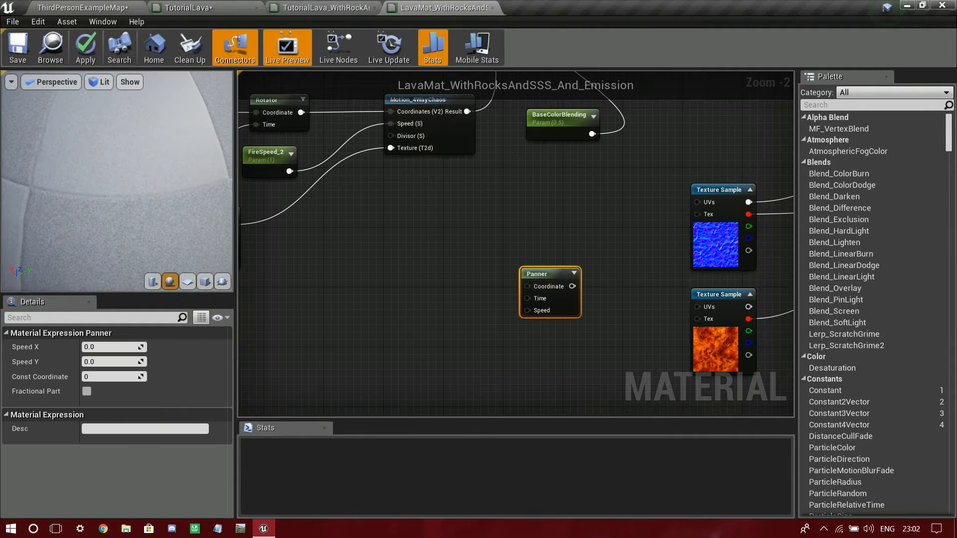
{"action": "left_click_drag", "start_coordinate": [572, 286], "coordinate": [573, 287]}
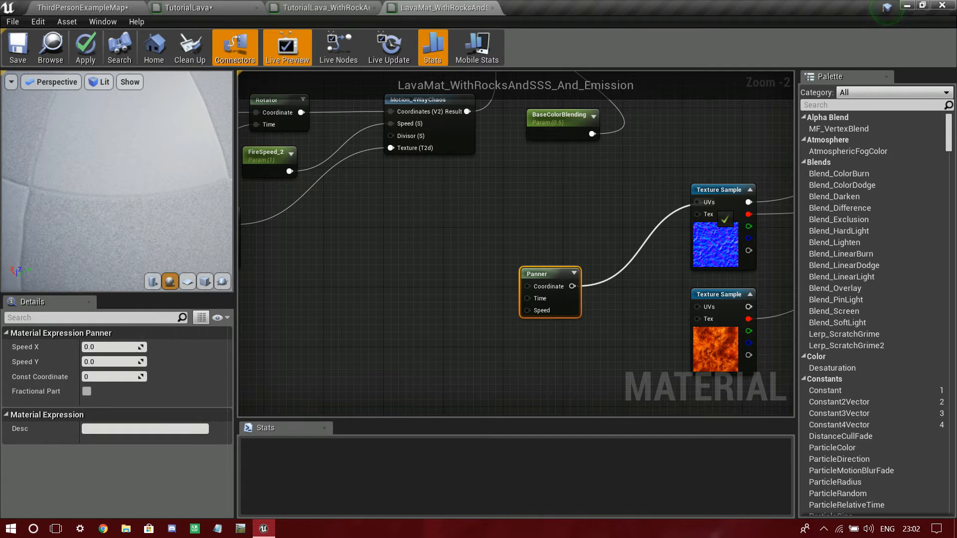
{"action": "left_click_drag", "start_coordinate": [717, 212], "coordinate": [718, 212]}
{"action": "left_click_drag", "start_coordinate": [710, 313], "coordinate": [570, 303]}
Add a Texture Coordinate node feeding the Panner's Coordinate input and move it farther from the Panner.
{"action": "right_click_drag", "start_coordinate": [549, 299], "coordinate": [635, 301]}
{"action": "scroll", "coordinate": [685, 340], "scroll_direction": "down", "scroll_amount": 1}
{"action": "scroll", "coordinate": [491, 163], "scroll_direction": "up", "scroll_amount": 2}
{"action": "right_click_drag", "start_coordinate": [490, 163], "coordinate": [394, 247]}
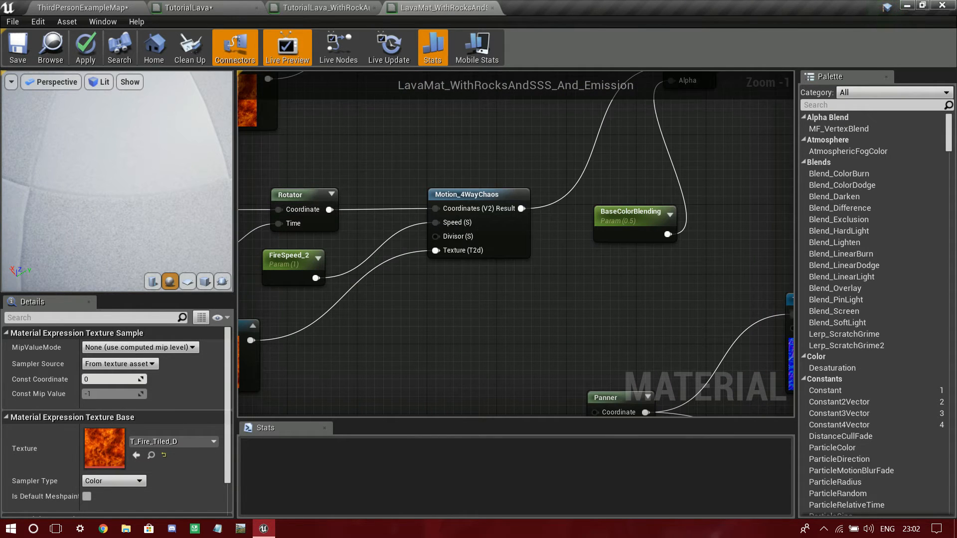
{"action": "left_click_drag", "start_coordinate": [451, 194], "coordinate": [430, 138]}
{"action": "right_click_drag", "start_coordinate": [591, 384], "coordinate": [530, 245]}
{"action": "scroll", "coordinate": [538, 304], "scroll_direction": "up", "scroll_amount": 1}
{"action": "right_click_drag", "start_coordinate": [537, 304], "coordinate": [581, 304]}
{"action": "left_click_drag", "start_coordinate": [615, 237], "coordinate": [452, 238]}
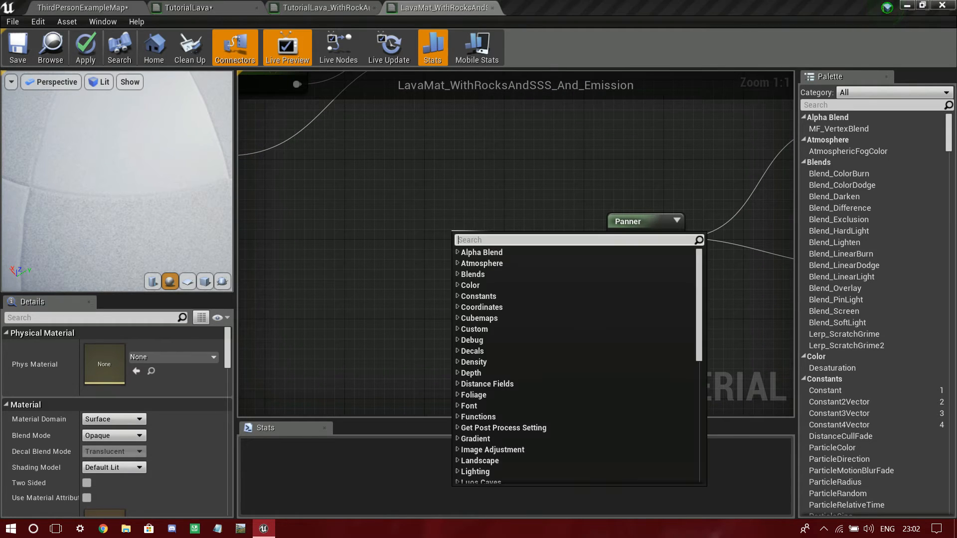
{"action": "type", "text": "texture"}
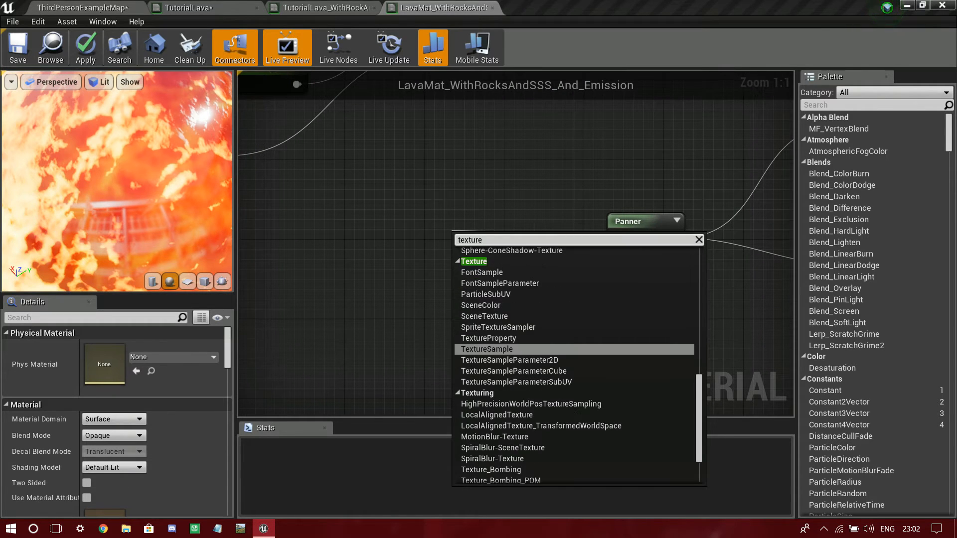
{"action": "type", "text": "coord"}
{"action": "key", "text": "Return"}
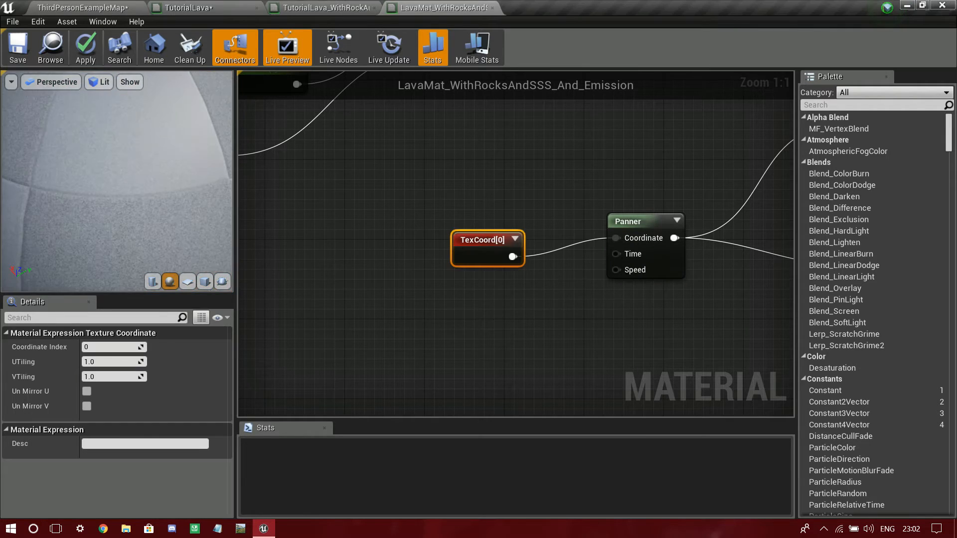
{"action": "left_click_drag", "start_coordinate": [479, 242], "coordinate": [432, 231]}
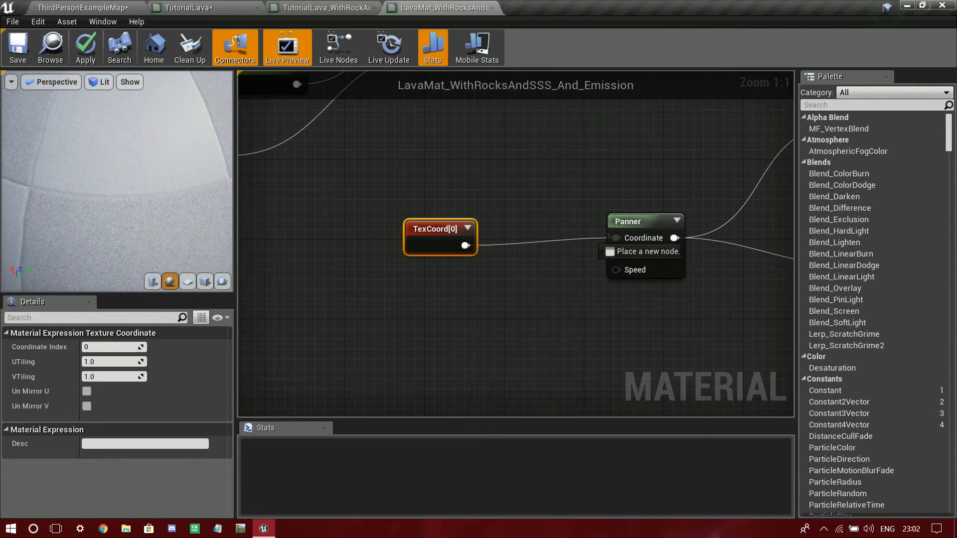
Insert a Multiply node between TexCoord and the Panner's Coordinate input, moving TexCoord away to make room.
{"action": "left_click_drag", "start_coordinate": [584, 249], "coordinate": [542, 230]}
{"action": "type", "text": "mul"}
{"action": "key", "text": "Return"}
{"action": "left_click", "coordinate": [439, 232]}
{"action": "left_click_drag", "start_coordinate": [438, 232], "coordinate": [349, 222]}
Add a scalar parameter named RockScale and connect it to the new Multiply's B input.
{"action": "left_click", "coordinate": [379, 285]}
{"action": "left_click_drag", "start_coordinate": [428, 319], "coordinate": [502, 272]}
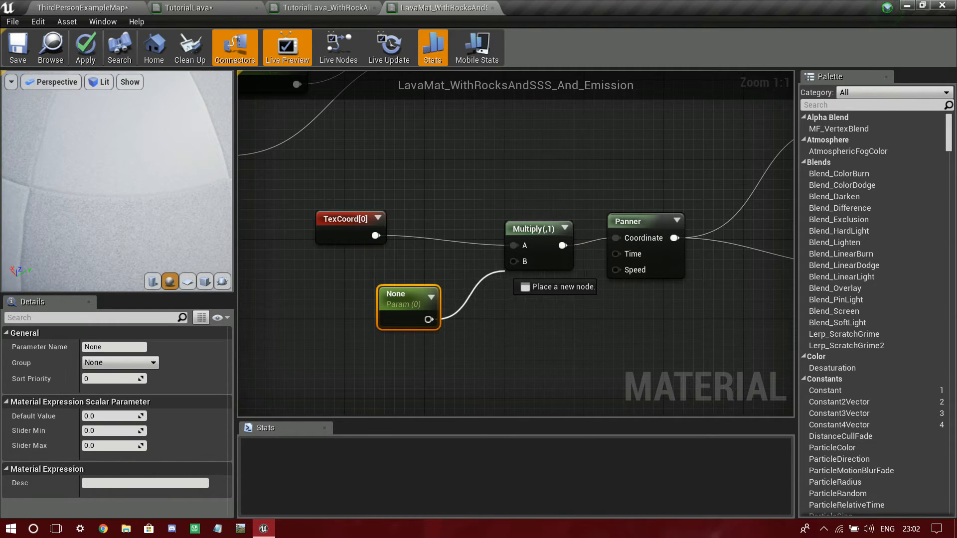
{"action": "left_click", "coordinate": [106, 336]}
{"action": "left_click", "coordinate": [105, 334]}
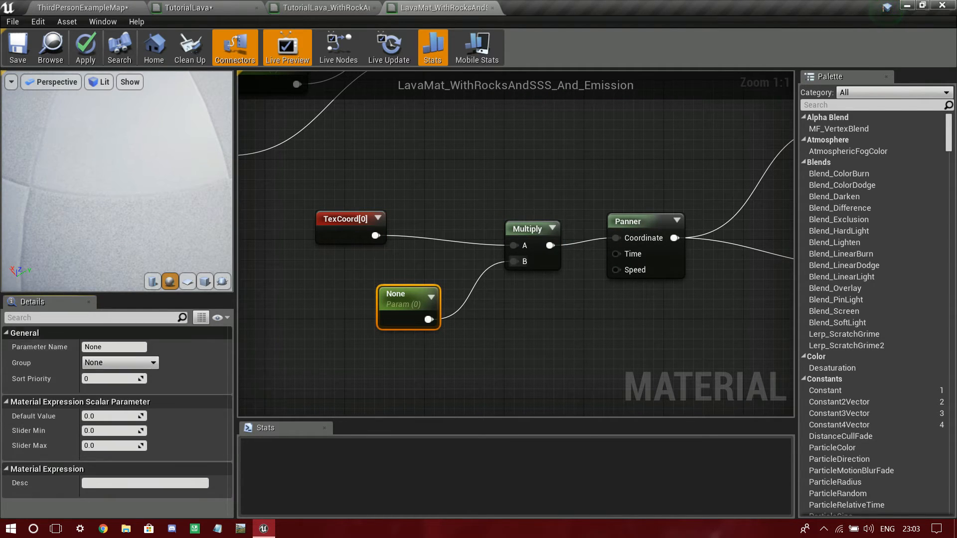
{"action": "left_click", "coordinate": [100, 347]}
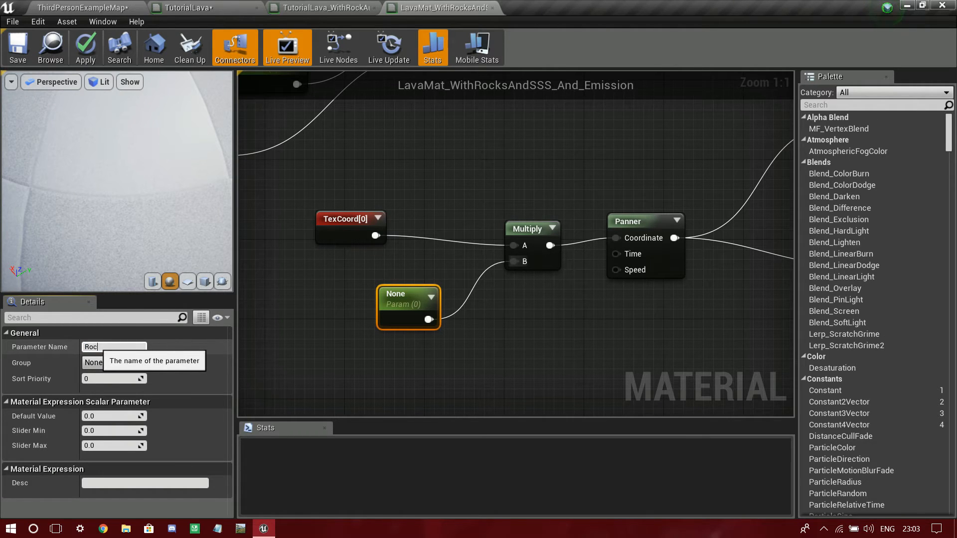
{"action": "type", "text": "RockScale"}
{"action": "key", "text": "Return"}
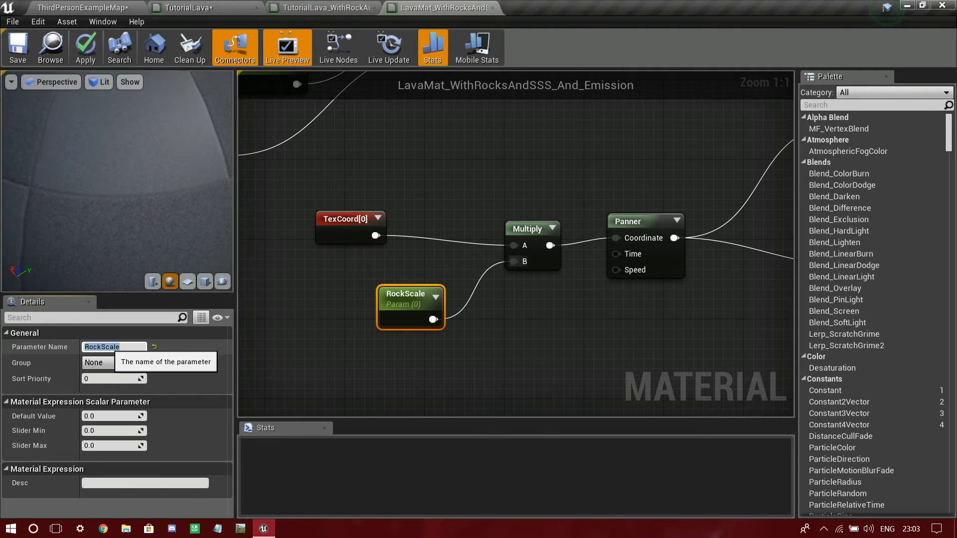
Set the RockScale parameter's default value to 500.
{"action": "left_click", "coordinate": [115, 416]}
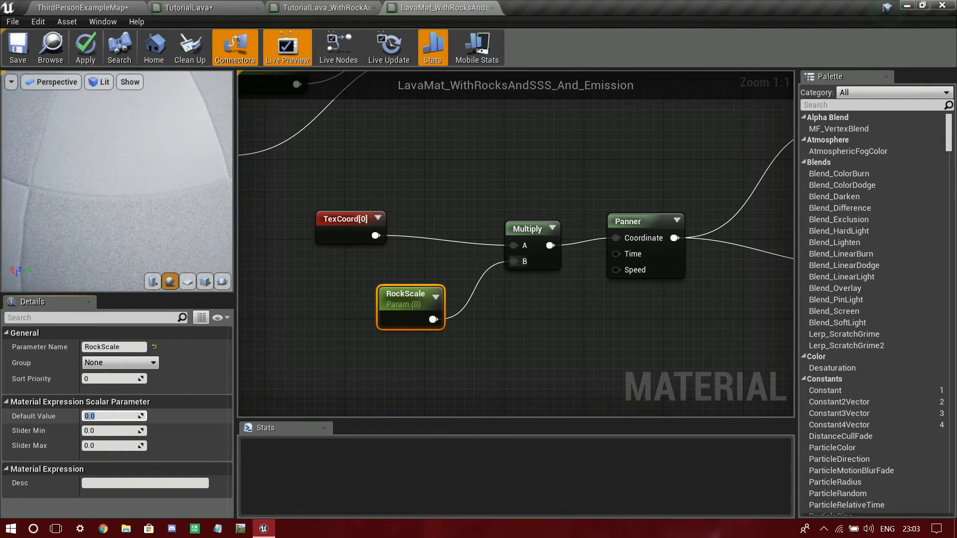
{"action": "type", "text": "500"}
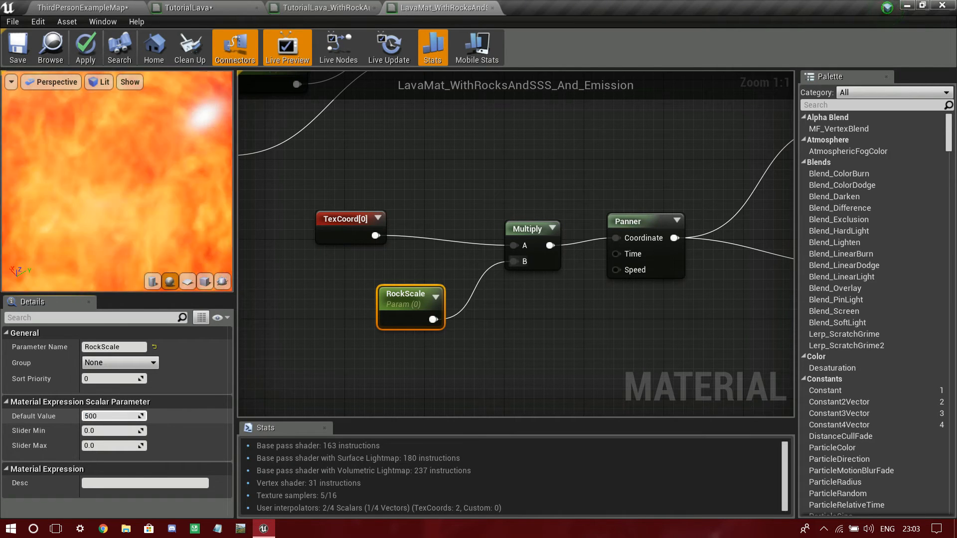
{"action": "key", "text": "Return"}
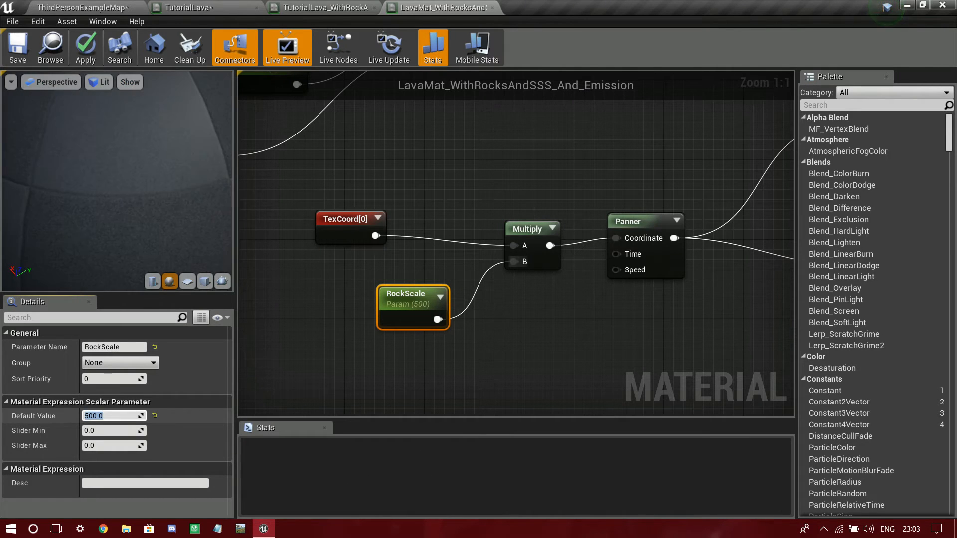
Shift the RockScale node closer to TexCoord, and rewire the blue normal Texture Sample from the material's Roughness input to Normal.
{"action": "left_click_drag", "start_coordinate": [421, 304], "coordinate": [399, 288]}
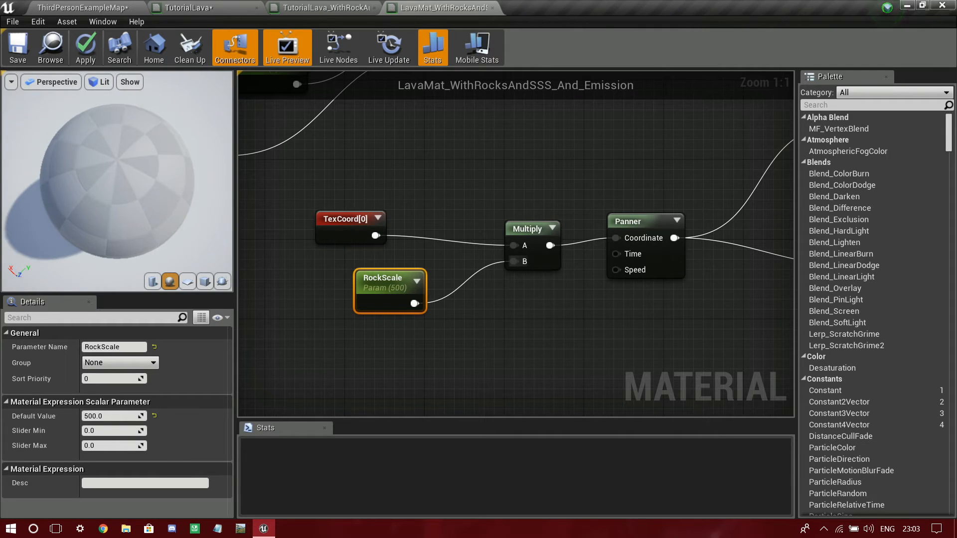
{"action": "left_click_drag", "start_coordinate": [391, 293], "coordinate": [370, 284]}
{"action": "scroll", "coordinate": [500, 194], "scroll_direction": "down", "scroll_amount": 7}
{"action": "right_click_drag", "start_coordinate": [600, 199], "coordinate": [333, 310]}
{"action": "scroll", "coordinate": [333, 309], "scroll_direction": "up", "scroll_amount": 4}
{"action": "right_click_drag", "start_coordinate": [585, 273], "coordinate": [551, 407]}
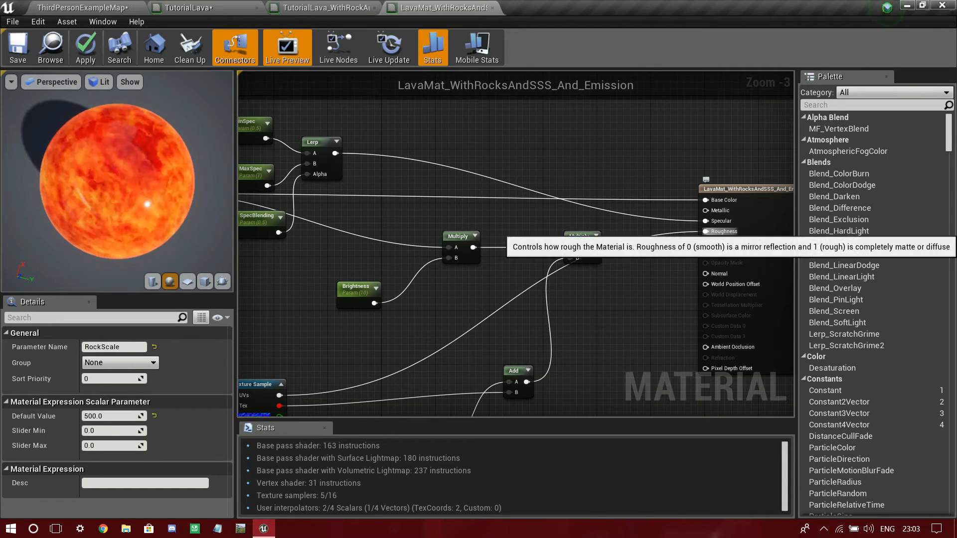
{"action": "left_click", "coordinate": [705, 231], "text": "alt"}
{"action": "left_click_drag", "start_coordinate": [705, 273], "coordinate": [279, 355]}
Examine the rock coordinate nodes and the texture tiling on the preview sphere.
{"action": "right_click_drag", "start_coordinate": [340, 343], "coordinate": [598, 276]}
{"action": "right_click_drag", "start_coordinate": [272, 378], "coordinate": [544, 279]}
{"action": "scroll", "coordinate": [544, 279], "scroll_direction": "up", "scroll_amount": 3}
{"action": "right_click_drag", "start_coordinate": [427, 344], "coordinate": [563, 359]}
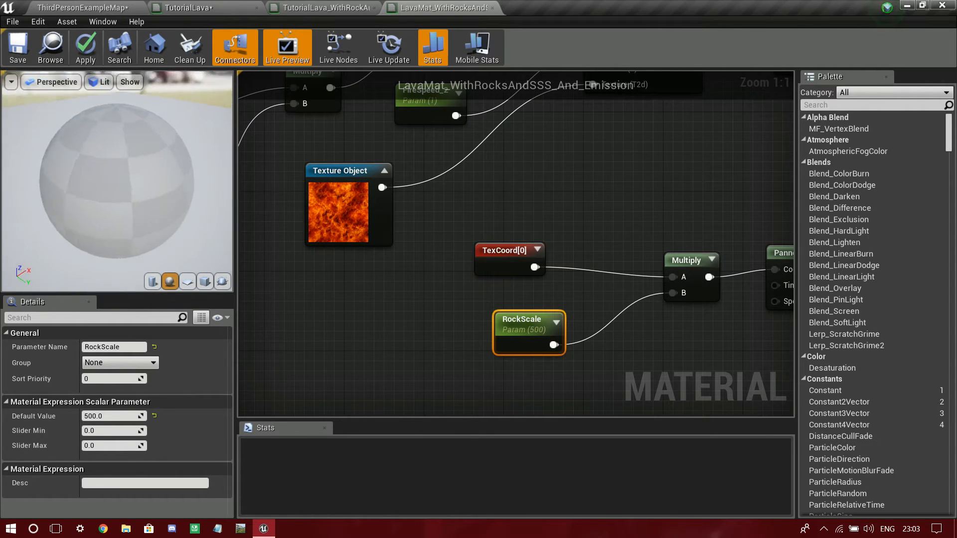
{"action": "right_click_drag", "start_coordinate": [648, 299], "coordinate": [317, 373]}
{"action": "scroll", "coordinate": [840, 265], "scroll_direction": "down", "scroll_amount": 2}
{"action": "right_click_drag", "start_coordinate": [748, 272], "coordinate": [591, 304]}
{"action": "left_click_drag", "start_coordinate": [117, 170], "coordinate": [121, 214]}
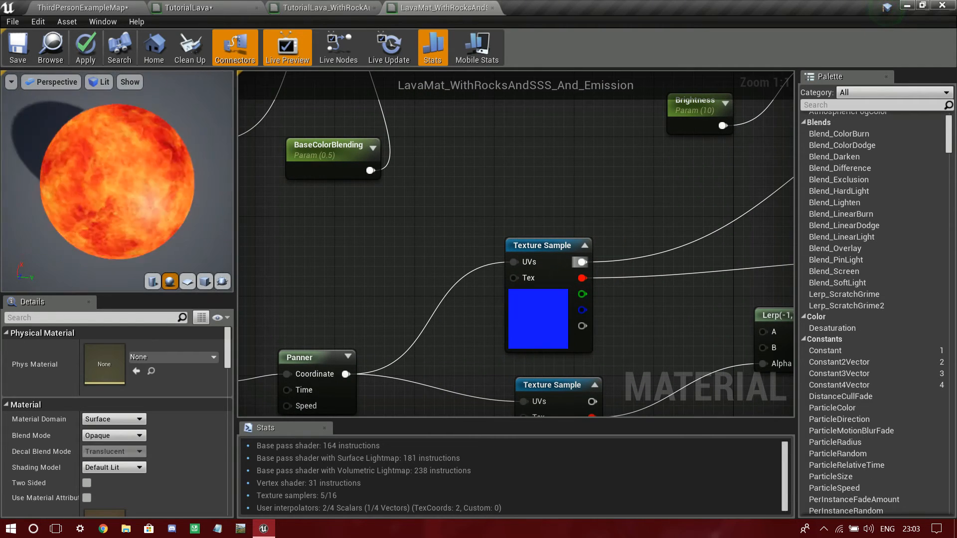
{"action": "scroll", "coordinate": [708, 220], "scroll_direction": "down", "scroll_amount": 2}
{"action": "right_click_drag", "start_coordinate": [588, 295], "coordinate": [733, 260]}
{"action": "scroll", "coordinate": [319, 369], "scroll_direction": "up", "scroll_amount": 2}
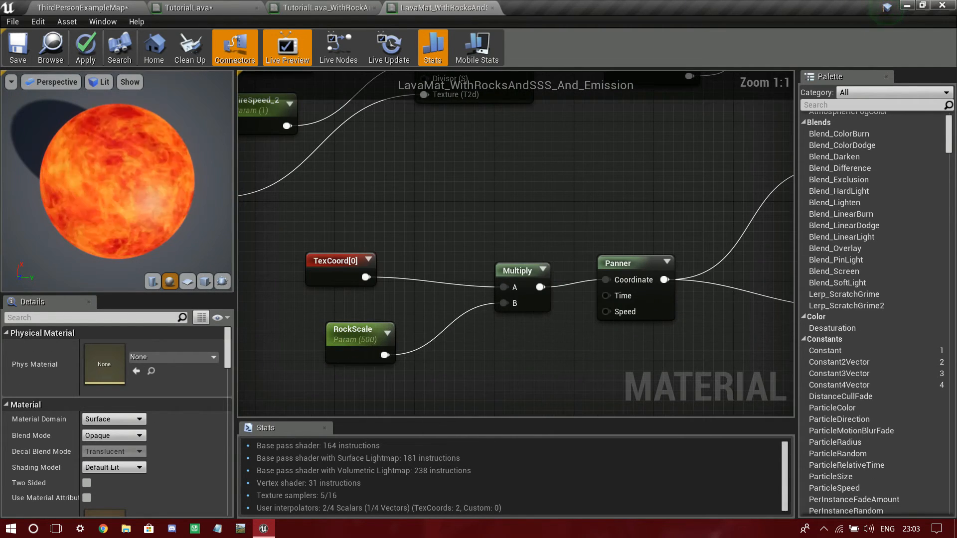
{"action": "scroll", "coordinate": [117, 180], "scroll_direction": "up", "scroll_amount": 4}
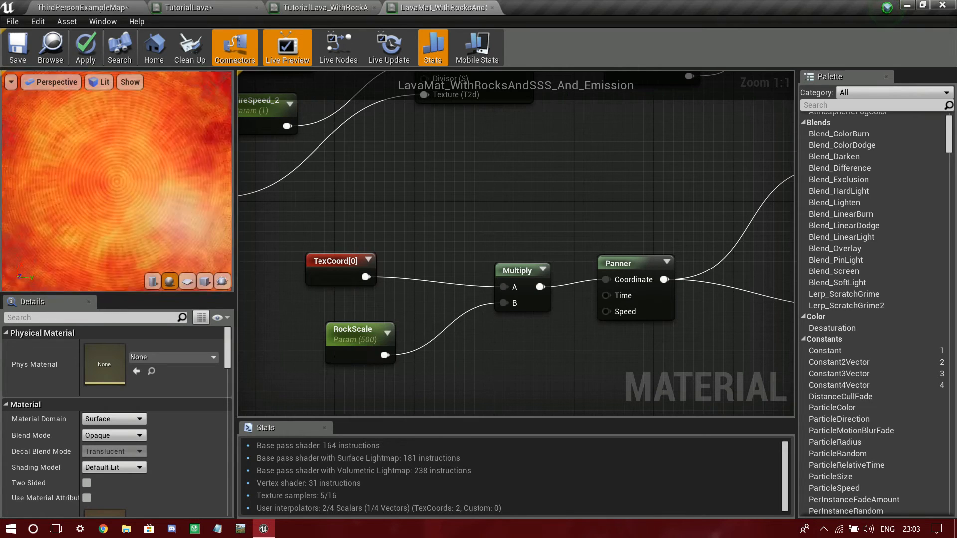
Set the RockScale parameter's default value to 1.
{"action": "left_click", "coordinate": [384, 343]}
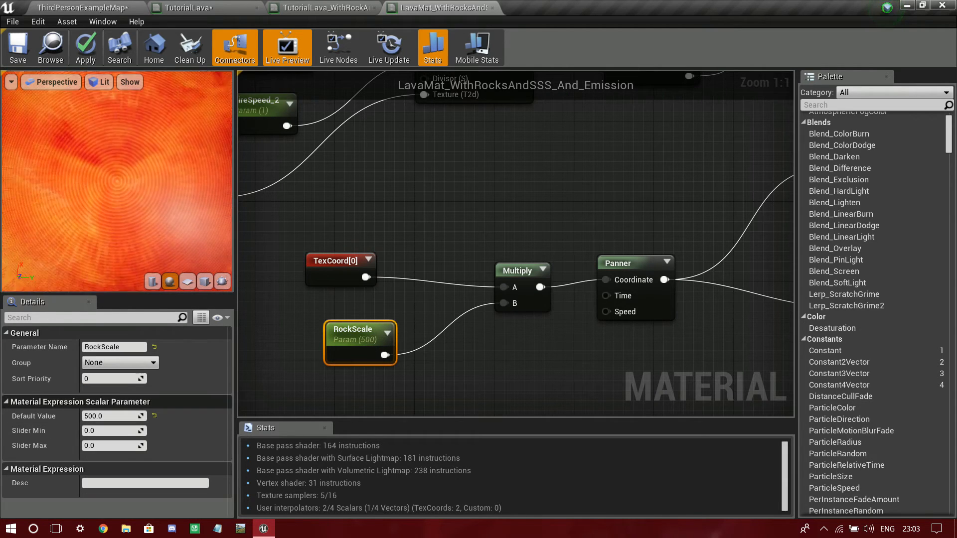
{"action": "left_click", "coordinate": [136, 417]}
{"action": "type", "text": "1"}
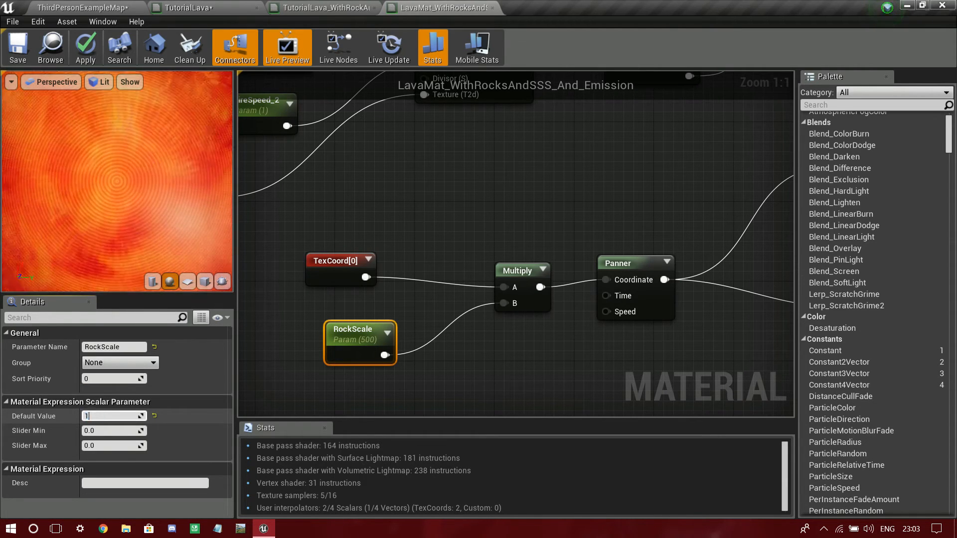
{"action": "key", "text": "Return"}
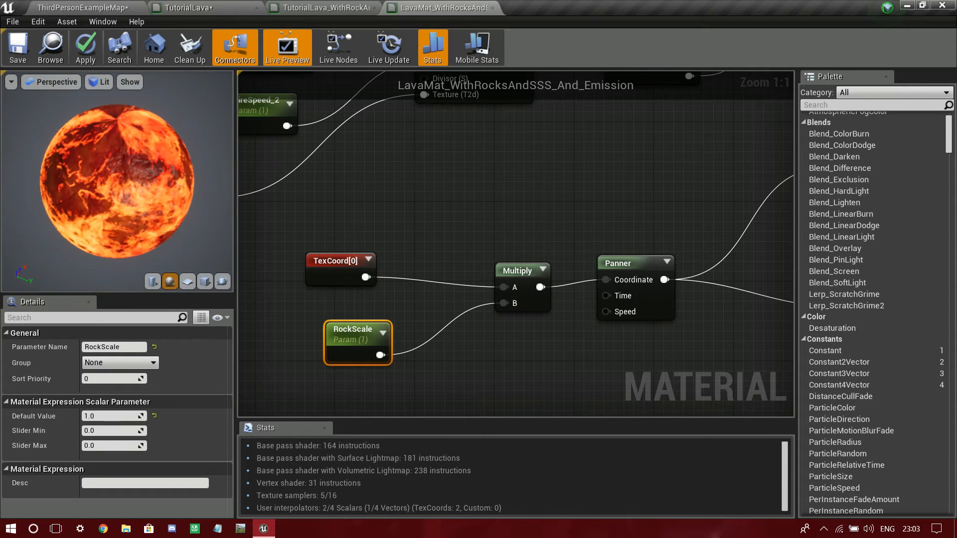
Add a scalar parameter named RockSpeed with default value 0.1 and connect it to the Panner's Speed input.
{"action": "right_click_drag", "start_coordinate": [587, 352], "coordinate": [627, 297]}
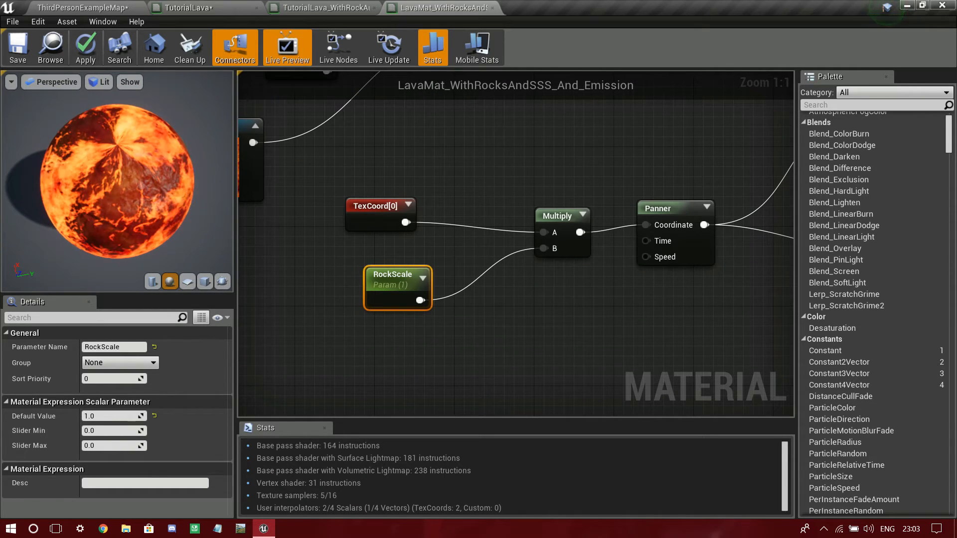
{"action": "key", "text": "s"}
{"action": "left_click", "coordinate": [518, 301]}
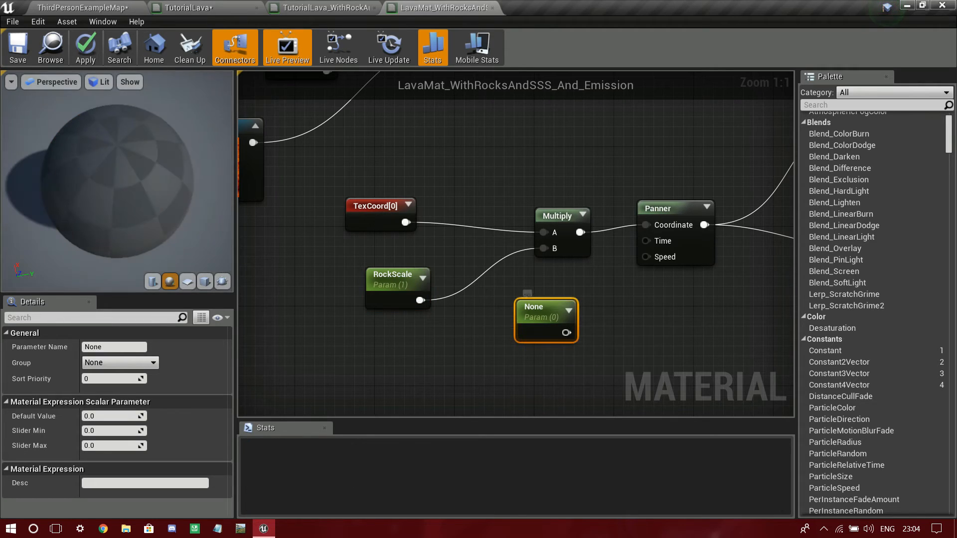
{"action": "left_click_drag", "start_coordinate": [643, 260], "coordinate": [646, 257]}
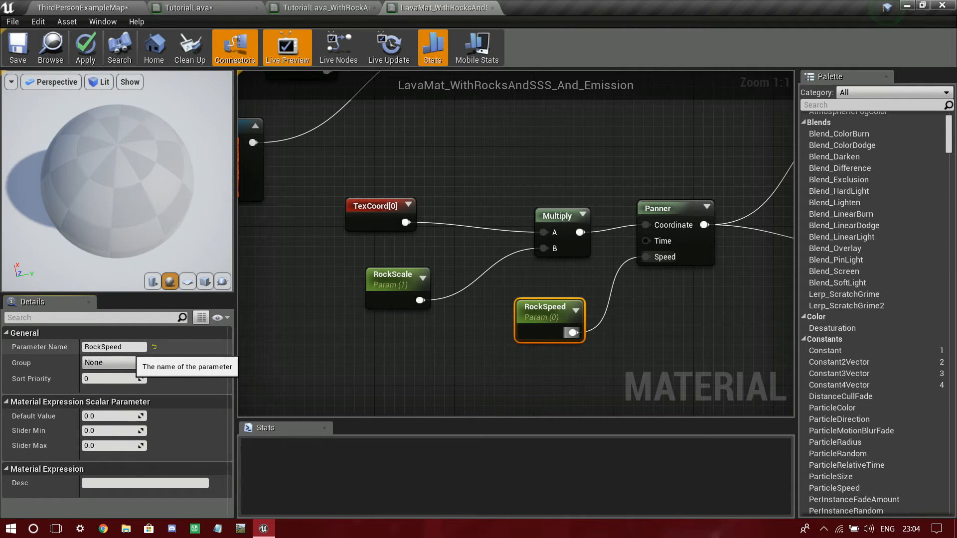
{"action": "left_click", "coordinate": [114, 416]}
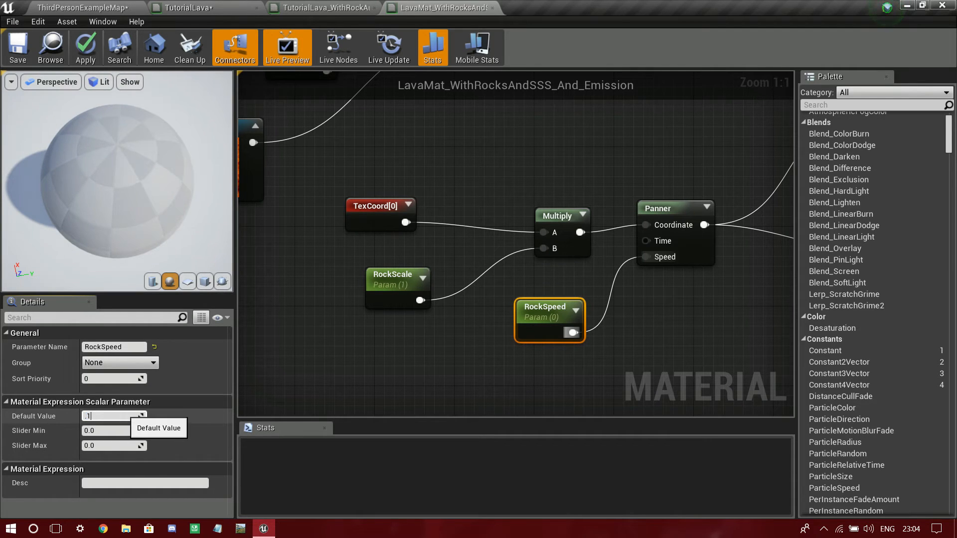
{"action": "left_click", "coordinate": [623, 339]}
Review the nodes up to the material output and apply the changes to the material.
{"action": "right_click_drag", "start_coordinate": [623, 338], "coordinate": [481, 367]}
{"action": "scroll", "coordinate": [499, 367], "scroll_direction": "down", "scroll_amount": 4}
{"action": "right_click_drag", "start_coordinate": [648, 309], "coordinate": [329, 319]}
{"action": "scroll", "coordinate": [349, 319], "scroll_direction": "up", "scroll_amount": 1}
{"action": "scroll", "coordinate": [662, 328], "scroll_direction": "up", "scroll_amount": 3}
{"action": "right_click_drag", "start_coordinate": [662, 327], "coordinate": [611, 412]}
{"action": "right_click_drag", "start_coordinate": [717, 247], "coordinate": [515, 352]}
{"action": "scroll", "coordinate": [608, 302], "scroll_direction": "down", "scroll_amount": 2}
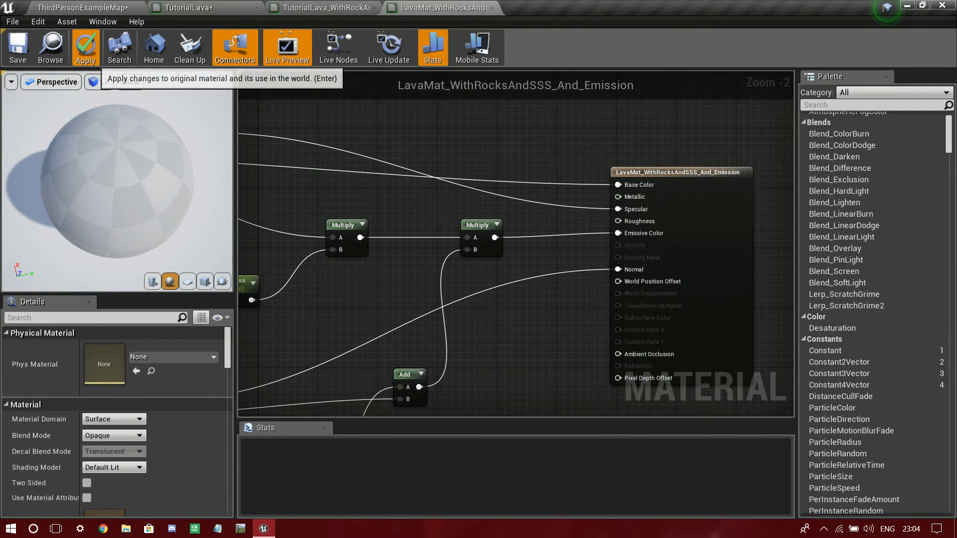
{"action": "left_click", "coordinate": [86, 47]}
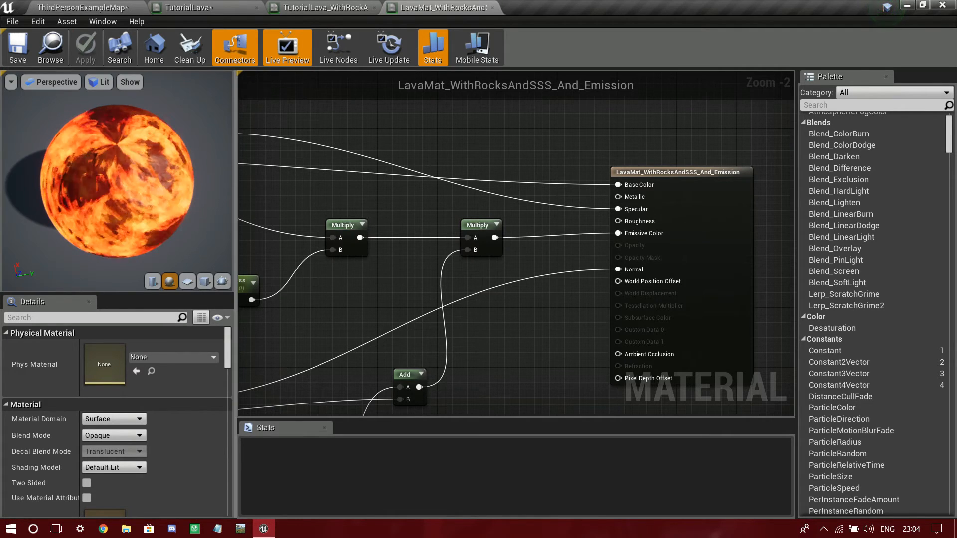
In the level editor, create a material instance of LavaMat_WithRocksAndSSS_And_Emission and assign it to the floor.
{"action": "left_click", "coordinate": [83, 8]}
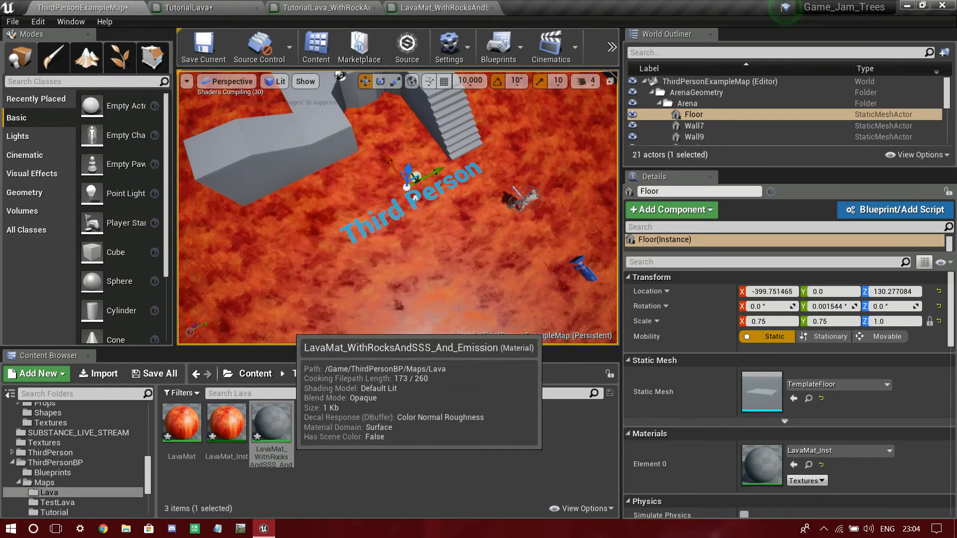
{"action": "right_click", "coordinate": [290, 445]}
{"action": "left_click", "coordinate": [357, 175]}
{"action": "left_click_drag", "start_coordinate": [316, 423], "coordinate": [383, 241]}
{"action": "right_click_drag", "start_coordinate": [383, 241], "coordinate": [431, 200]}
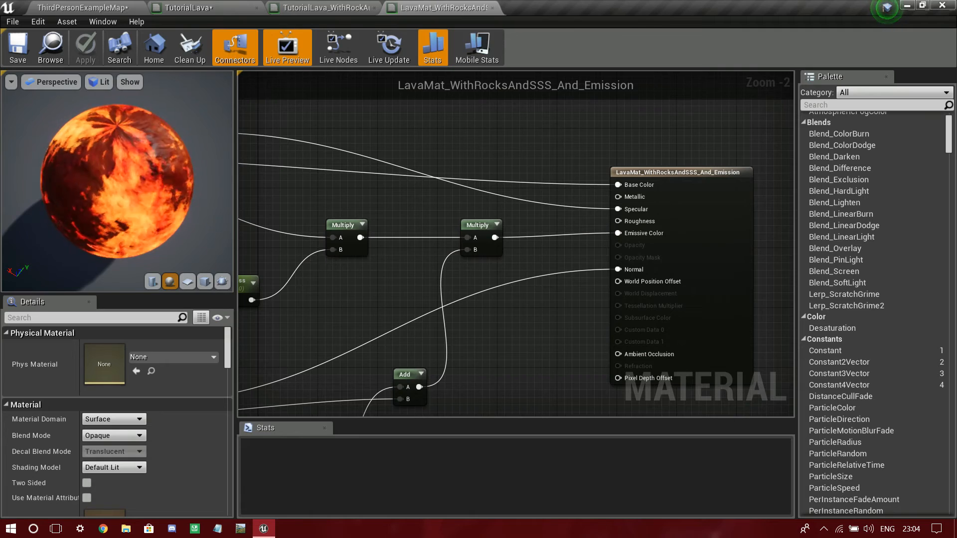
Set the shading model of LavaMat_WithRocksAndSSS_And_Emission to Subsurface.
{"action": "scroll", "coordinate": [569, 331], "scroll_direction": "up", "scroll_amount": 1}
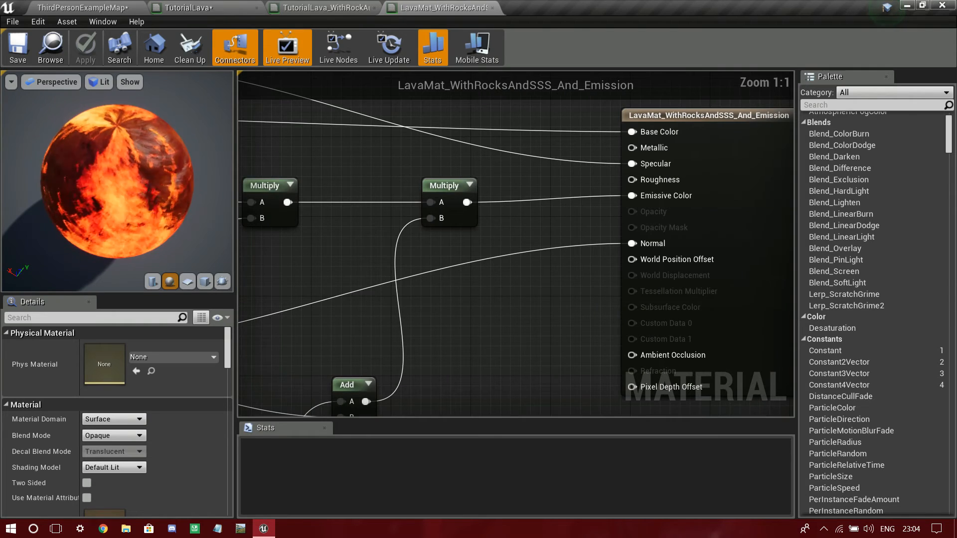
{"action": "right_click_drag", "start_coordinate": [570, 330], "coordinate": [666, 303]}
{"action": "left_click", "coordinate": [127, 467]}
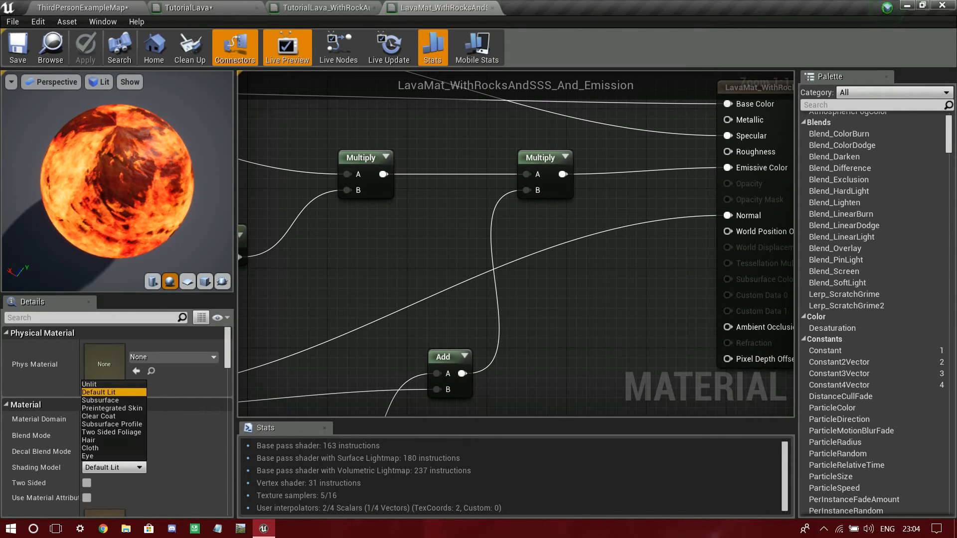
{"action": "left_click", "coordinate": [280, 344]}
{"action": "left_click", "coordinate": [125, 467]}
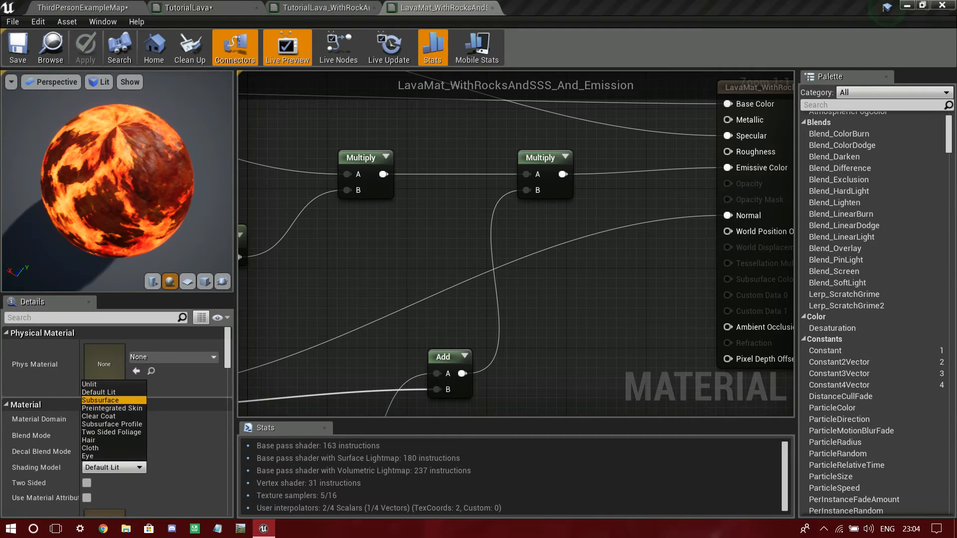
{"action": "left_click", "coordinate": [105, 400]}
Connect the base colour Lerp's output also to the material's Subsurface Color input and apply the changes.
{"action": "right_click_drag", "start_coordinate": [438, 324], "coordinate": [549, 304]}
{"action": "mouse_move", "coordinate": [598, 321]}
{"action": "left_mouse_down"}
{"action": "mouse_move", "coordinate": [388, 270]}
{"action": "mouse_move", "coordinate": [580, 321]}
{"action": "left_mouse_up"}
{"action": "left_click", "coordinate": [538, 349]}
{"action": "right_click_drag", "start_coordinate": [530, 361], "coordinate": [718, 397]}
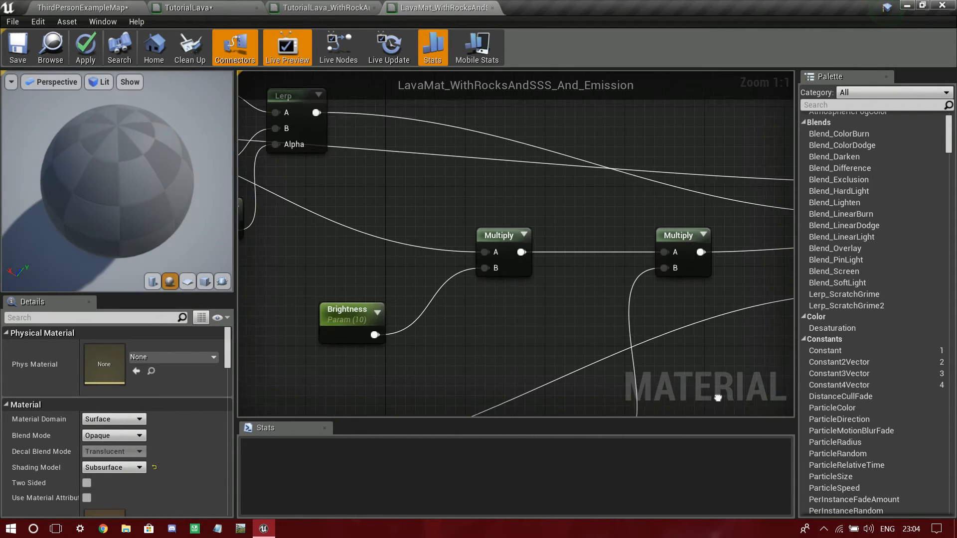
{"action": "scroll", "coordinate": [574, 358], "scroll_direction": "down", "scroll_amount": 3}
{"action": "right_click_drag", "start_coordinate": [544, 318], "coordinate": [537, 295]}
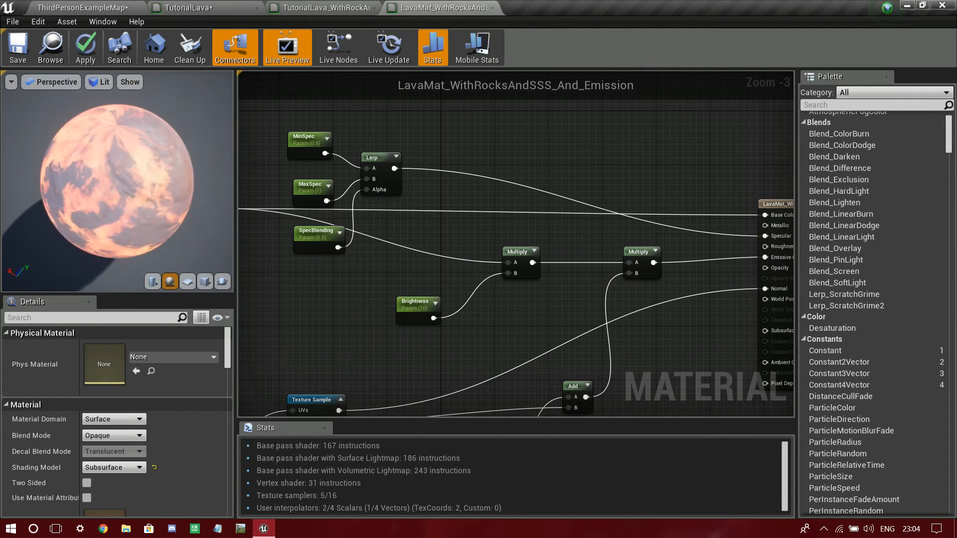
{"action": "left_click_drag", "start_coordinate": [117, 209], "coordinate": [117, 142]}
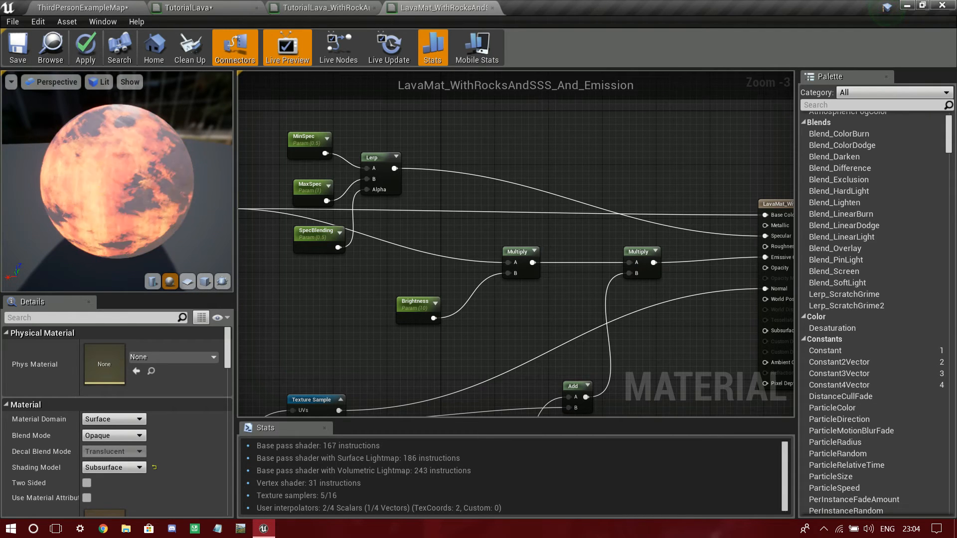
{"action": "right_click_drag", "start_coordinate": [449, 249], "coordinate": [405, 231]}
{"action": "right_click_drag", "start_coordinate": [117, 210], "coordinate": [117, 155]}
{"action": "right_click_drag", "start_coordinate": [498, 249], "coordinate": [658, 243]}
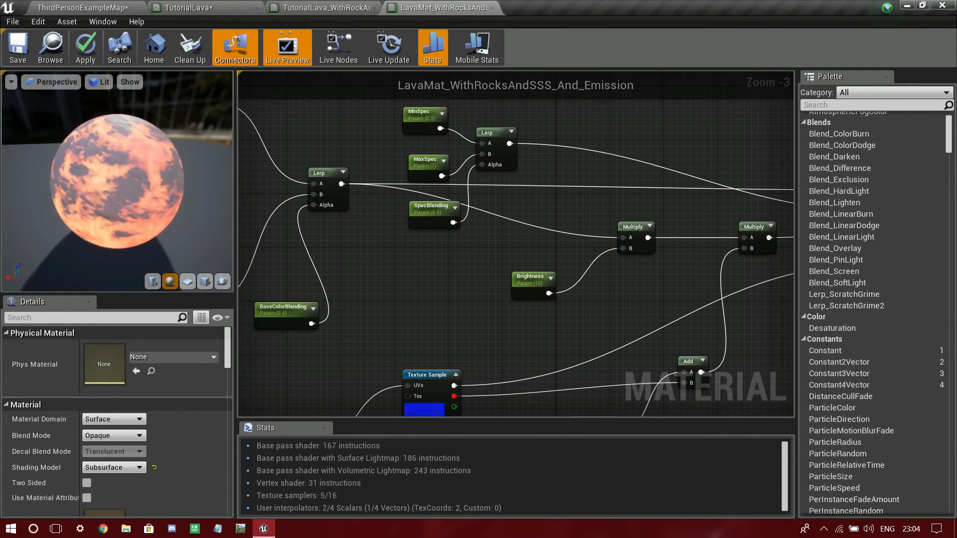
{"action": "left_click_drag", "start_coordinate": [341, 184], "coordinate": [712, 306]}
{"action": "right_click_drag", "start_coordinate": [623, 304], "coordinate": [751, 334]}
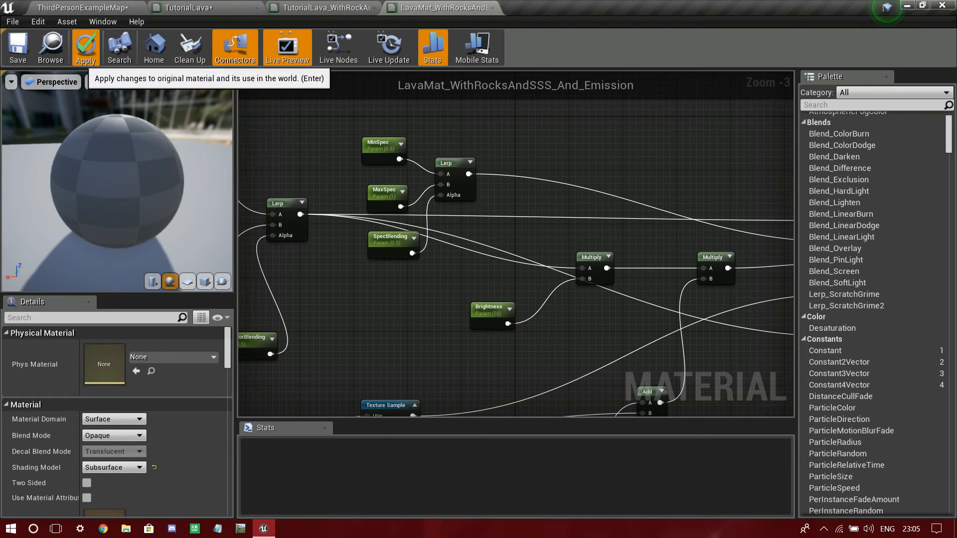
{"action": "left_click", "coordinate": [86, 47]}
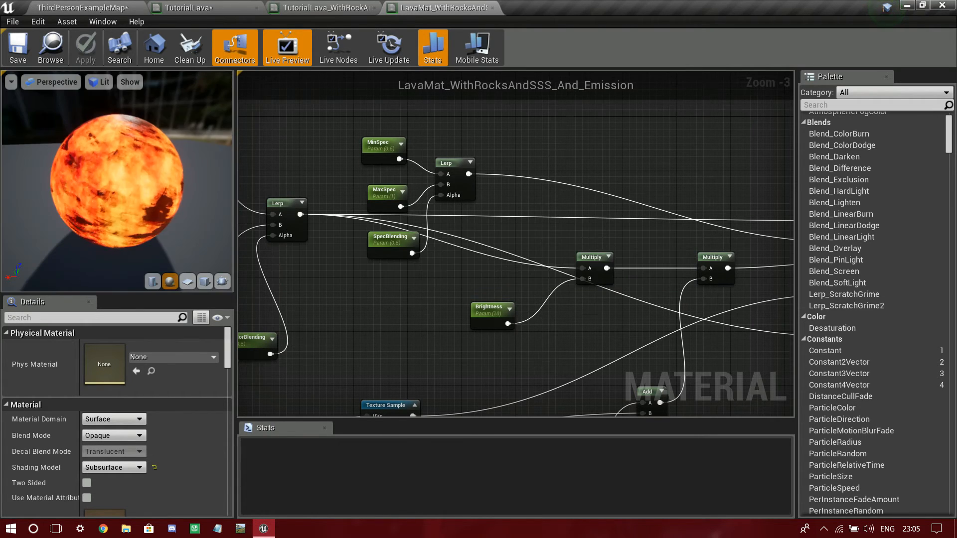
Review the connections running from the base colour Lerp to the material output's Subsurface Color input.
{"action": "scroll", "coordinate": [585, 338], "scroll_direction": "down", "scroll_amount": 2}
{"action": "scroll", "coordinate": [566, 208], "scroll_direction": "up", "scroll_amount": 2}
{"action": "scroll", "coordinate": [626, 233], "scroll_direction": "up", "scroll_amount": 1}
{"action": "right_click_drag", "start_coordinate": [627, 233], "coordinate": [311, 204]}
{"action": "right_click", "coordinate": [502, 236]}
{"action": "left_click", "coordinate": [498, 230]}
{"action": "left_click_drag", "start_coordinate": [615, 332], "coordinate": [502, 208]}
{"action": "right_click_drag", "start_coordinate": [464, 172], "coordinate": [626, 189]}
{"action": "right_click_drag", "start_coordinate": [413, 214], "coordinate": [527, 189]}
{"action": "left_click_drag", "start_coordinate": [375, 166], "coordinate": [499, 335]}
{"action": "right_click_drag", "start_coordinate": [616, 235], "coordinate": [300, 205]}
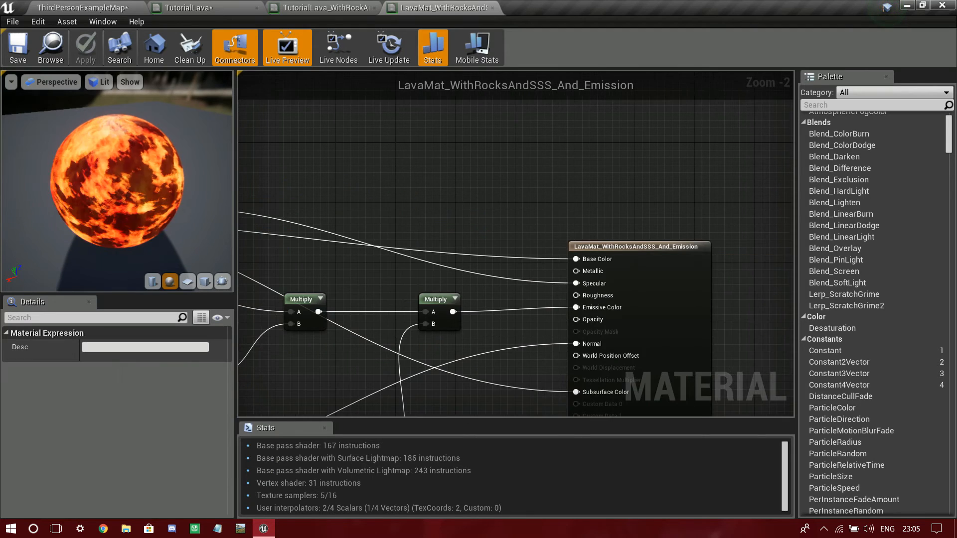
Move the material output node slightly farther from the Multiply nodes and apply the changes to the material.
{"action": "left_click_drag", "start_coordinate": [633, 247], "coordinate": [655, 254]}
{"action": "left_click_drag", "start_coordinate": [598, 278], "coordinate": [505, 211]}
{"action": "left_click", "coordinate": [476, 194]}
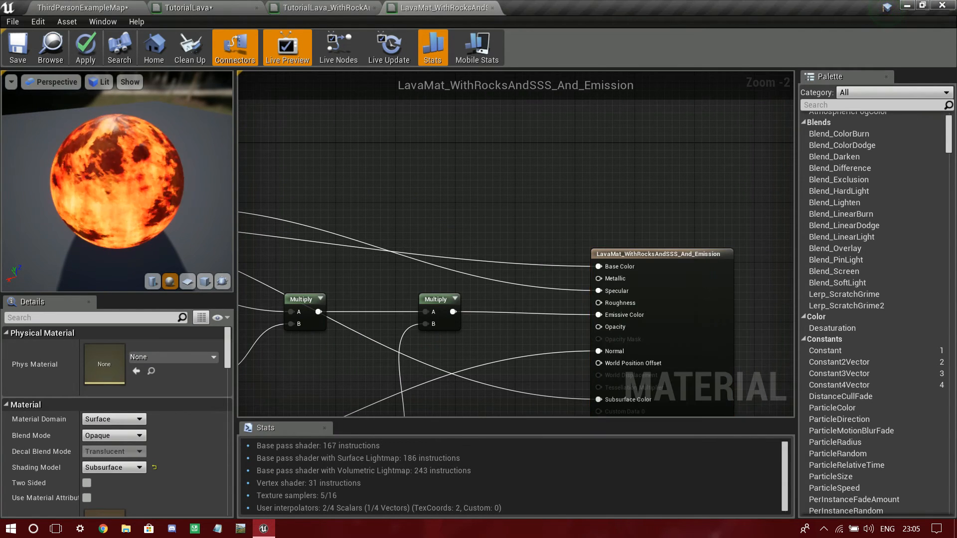
{"action": "left_click_drag", "start_coordinate": [599, 279], "coordinate": [484, 259]}
{"action": "left_click", "coordinate": [468, 235]}
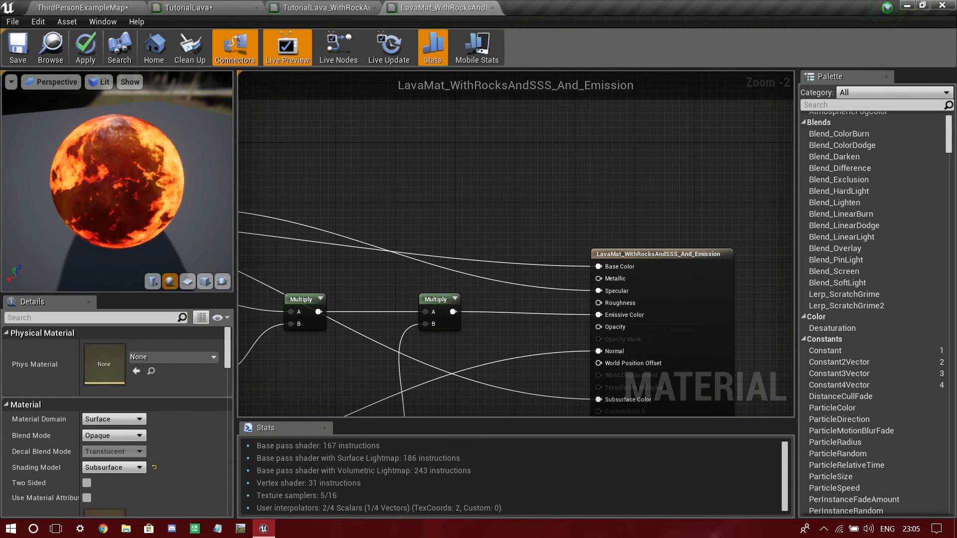
{"action": "right_click_drag", "start_coordinate": [498, 299], "coordinate": [416, 170]}
{"action": "left_click", "coordinate": [85, 48]}
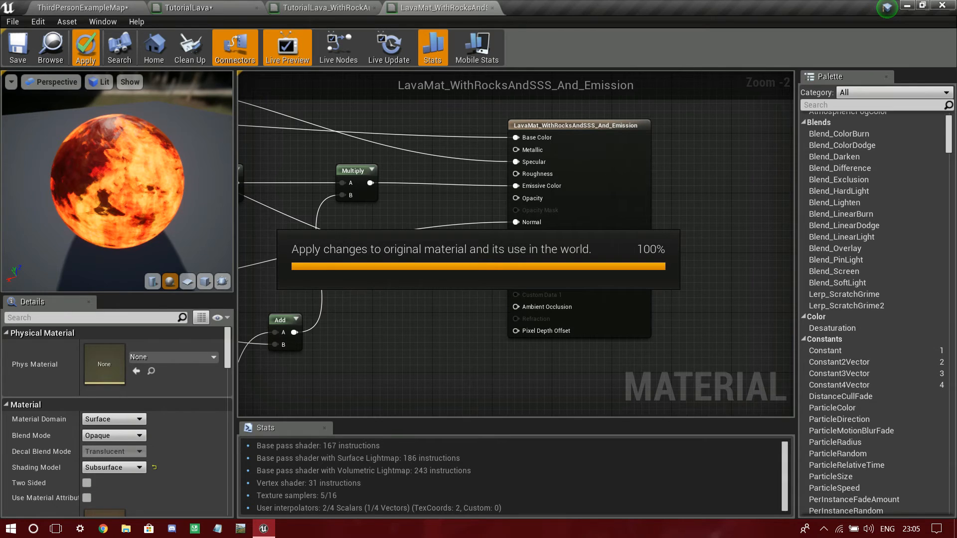
From the level editor, open LavaMat_WithRocksAndSSS_And_Emission_Inst in a separate window placed beside the level view.
{"action": "left_click", "coordinate": [83, 7]}
{"action": "right_click_drag", "start_coordinate": [372, 266], "coordinate": [444, 242]}
{"action": "key", "text": "w"}
{"action": "double_click", "coordinate": [316, 424]}
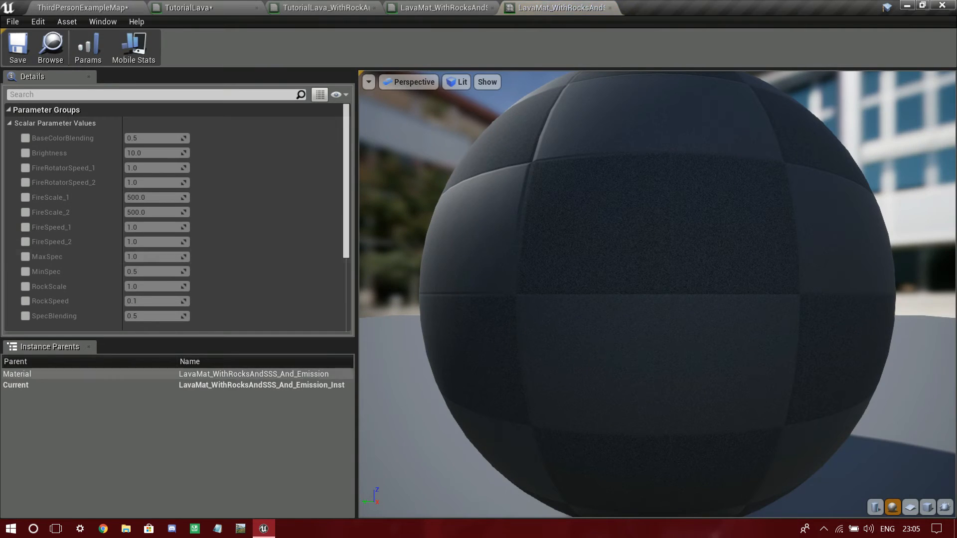
{"action": "left_click_drag", "start_coordinate": [561, 8], "coordinate": [616, 115]}
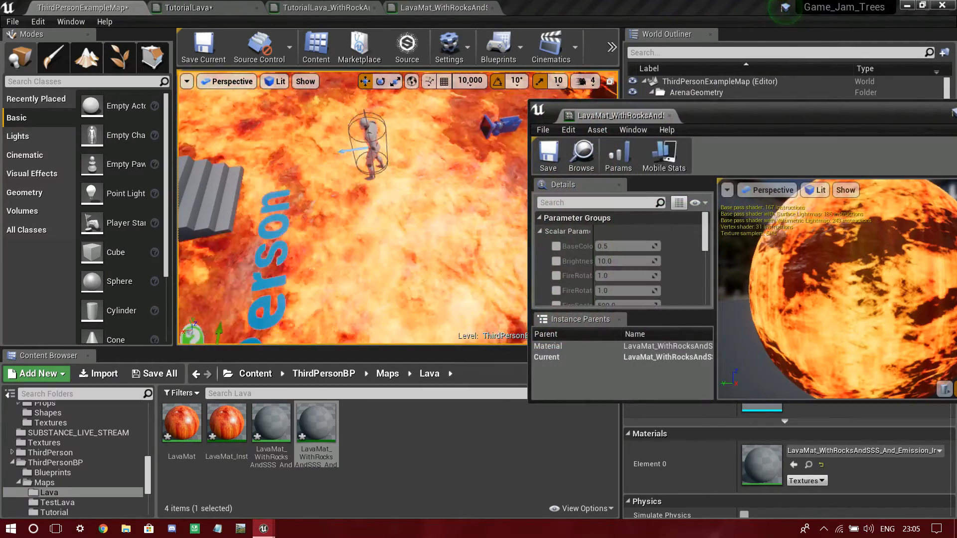
{"action": "left_click_drag", "start_coordinate": [634, 402], "coordinate": [634, 522]}
{"action": "right_click_drag", "start_coordinate": [351, 209], "coordinate": [299, 209]}
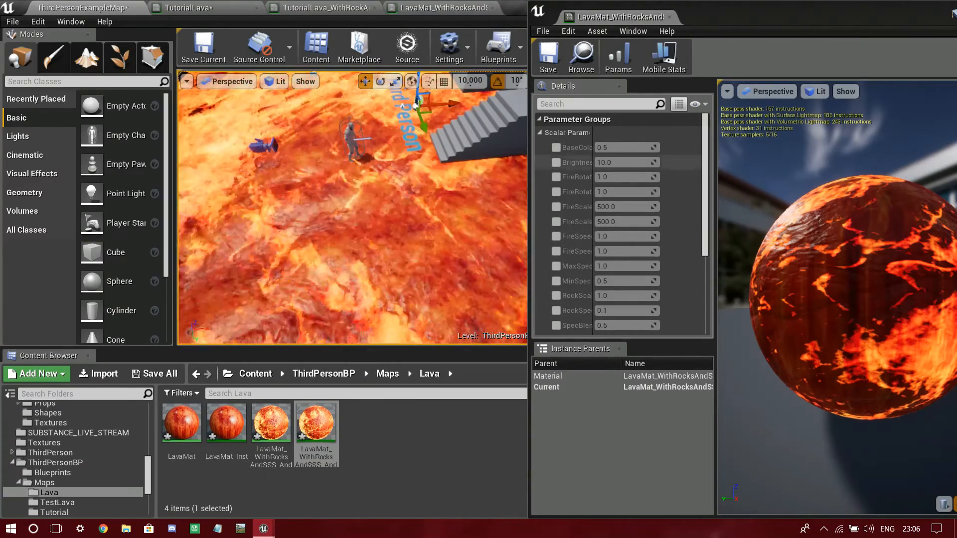
Enable the Brightness override in the material instance, try a value of about -1.1, and reset it to default.
{"action": "left_click", "coordinate": [557, 163]}
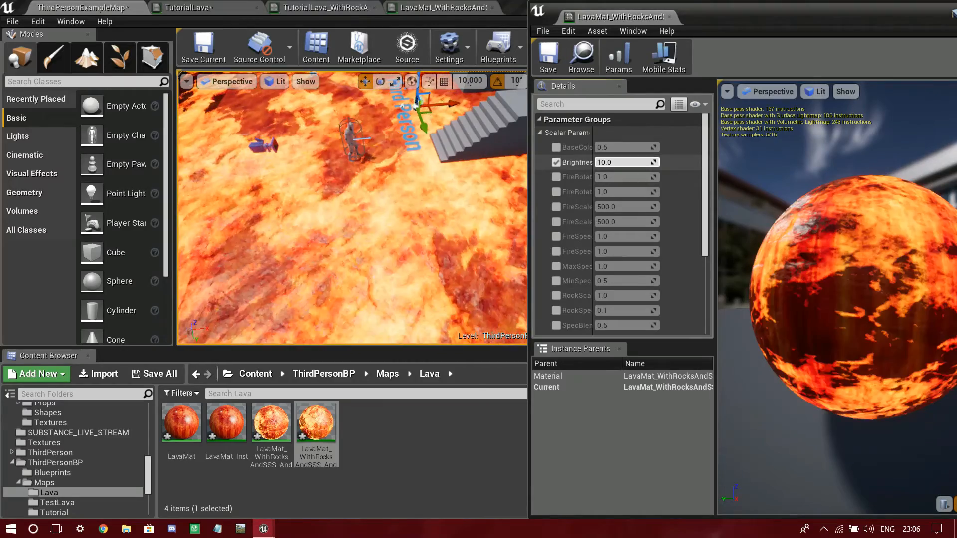
{"action": "left_click_drag", "start_coordinate": [626, 162], "coordinate": [588, 162]}
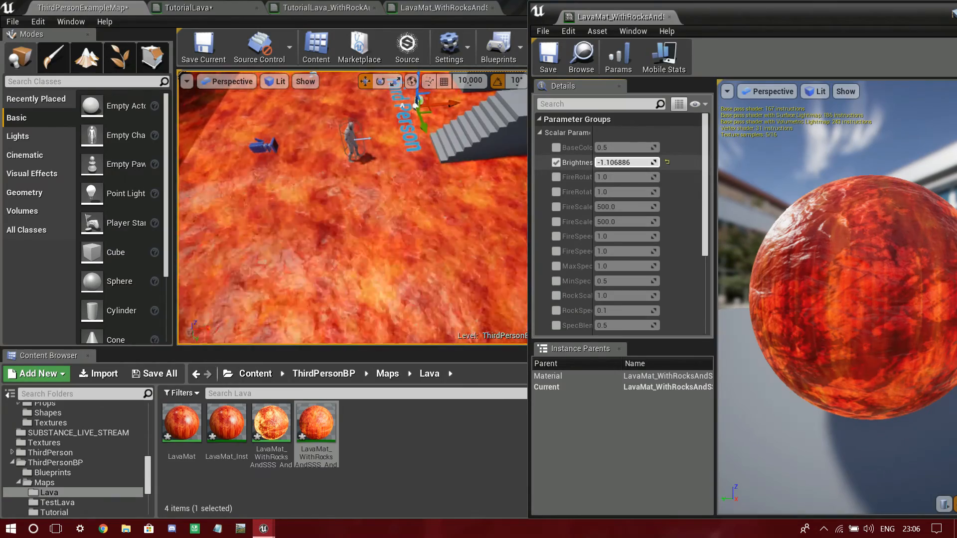
{"action": "left_click", "coordinate": [667, 162]}
In the parent material, disconnect the Panner from the fire mask Texture Sample's UVs and apply the changes.
{"action": "left_click", "coordinate": [438, 7]}
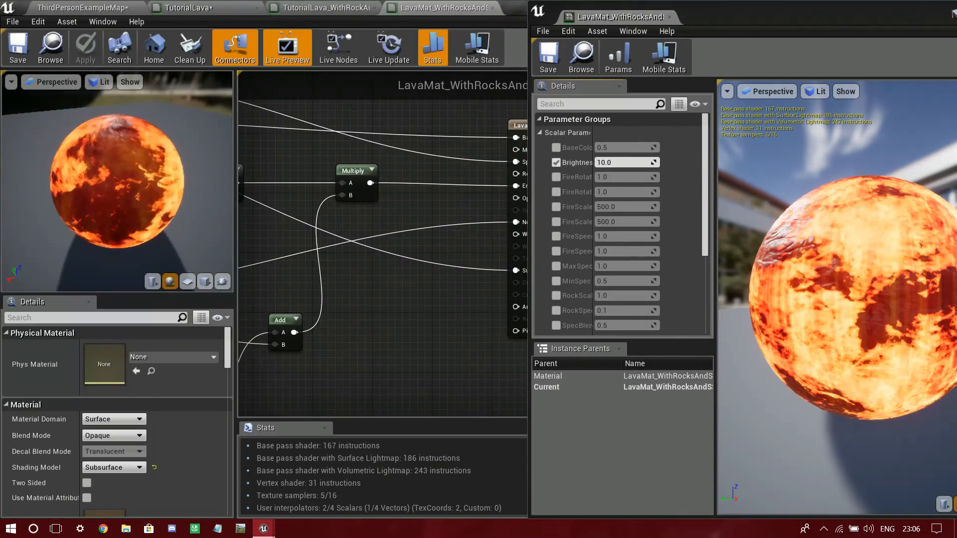
{"action": "scroll", "coordinate": [358, 249], "scroll_direction": "down", "scroll_amount": 1}
{"action": "right_click_drag", "start_coordinate": [359, 249], "coordinate": [512, 181]}
{"action": "scroll", "coordinate": [513, 181], "scroll_direction": "up", "scroll_amount": 5}
{"action": "right_click_drag", "start_coordinate": [384, 207], "coordinate": [565, 209]}
{"action": "scroll", "coordinate": [455, 290], "scroll_direction": "down", "scroll_amount": 2}
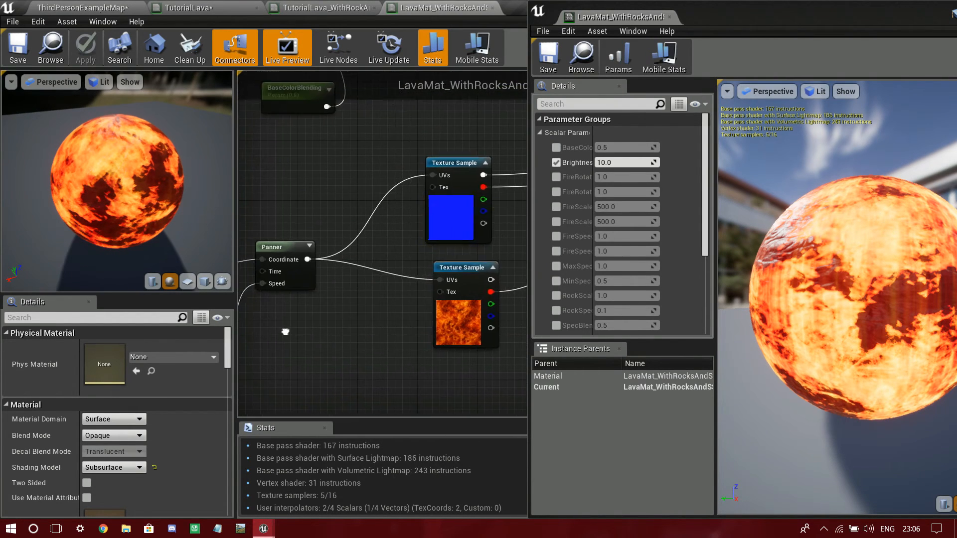
{"action": "right_click_drag", "start_coordinate": [344, 317], "coordinate": [339, 316]}
{"action": "left_click", "coordinate": [493, 264], "text": "alt"}
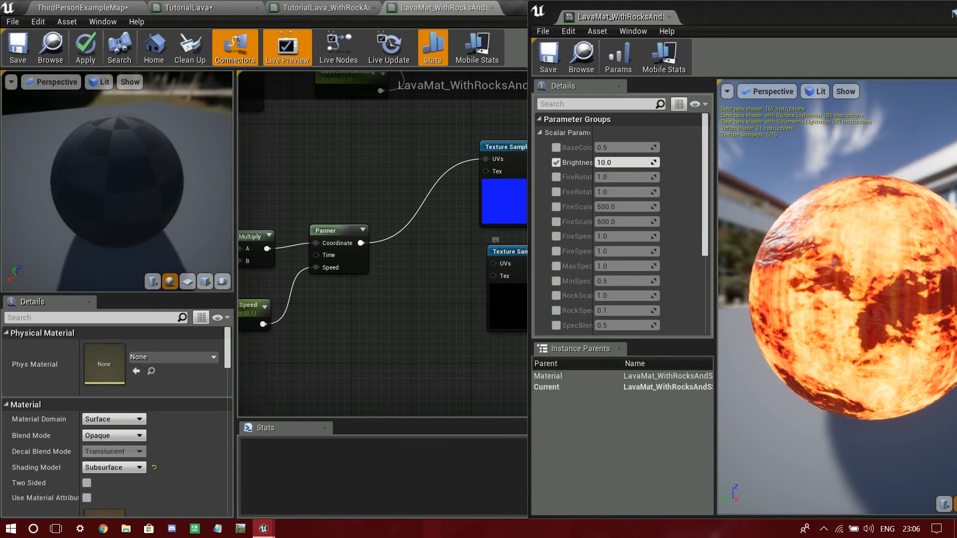
{"action": "left_click", "coordinate": [85, 47]}
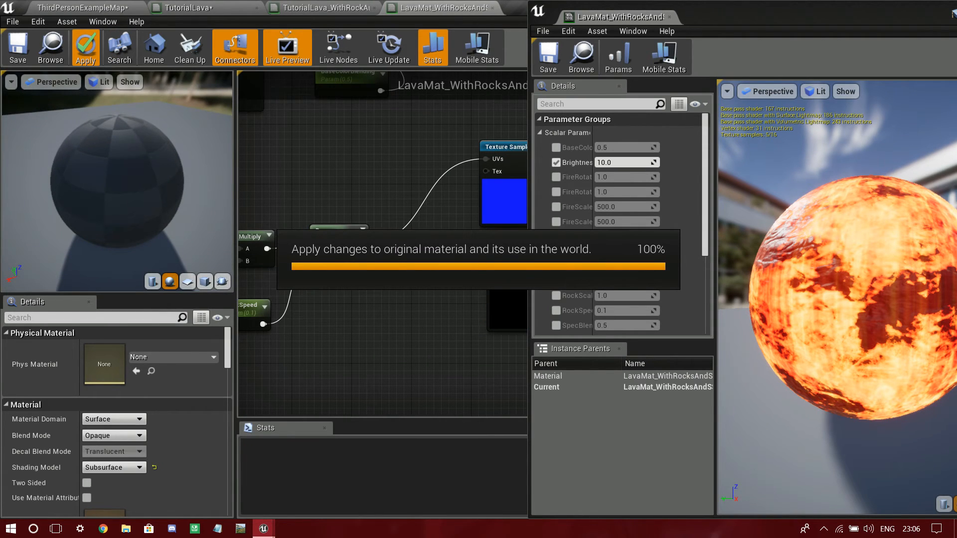
Check the lava floor in the level editor, try a lower Brightness in the instance, and undo that edit.
{"action": "left_click", "coordinate": [83, 8]}
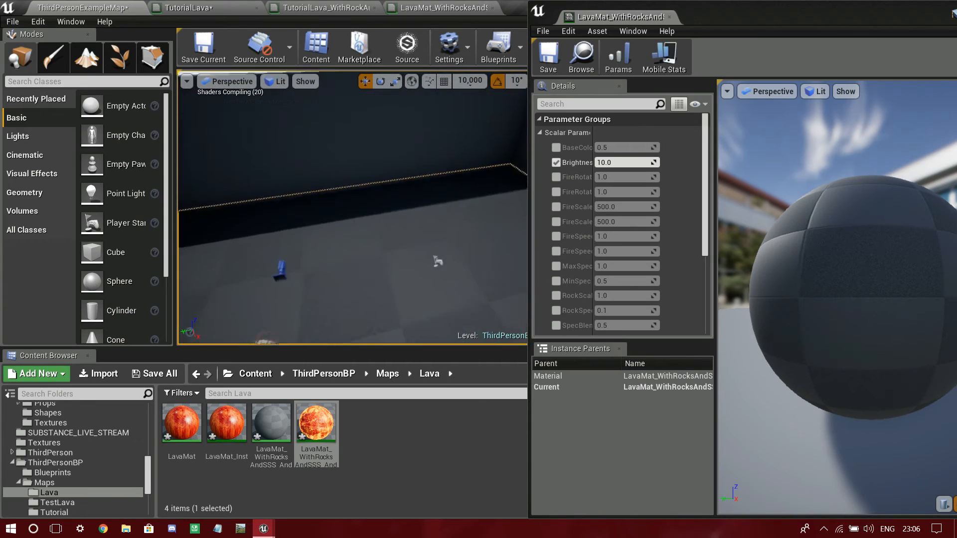
{"action": "right_click_drag", "start_coordinate": [352, 209], "coordinate": [304, 260]}
{"action": "key", "text": "w"}
{"action": "left_click_drag", "start_coordinate": [623, 162], "coordinate": [581, 162]}
{"action": "key", "text": "ctrl+z"}
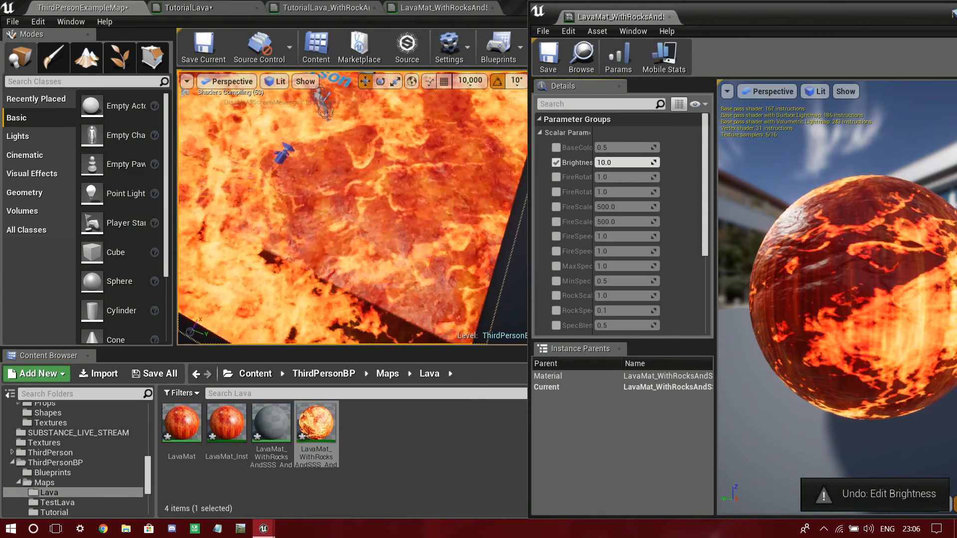
Reconnect the Panner's output to the fire mask Texture Sample's UVs and apply the changes to the material.
{"action": "left_click", "coordinate": [414, 8]}
{"action": "right_click_drag", "start_coordinate": [367, 239], "coordinate": [463, 220]}
{"action": "left_click_drag", "start_coordinate": [458, 222], "coordinate": [476, 275]}
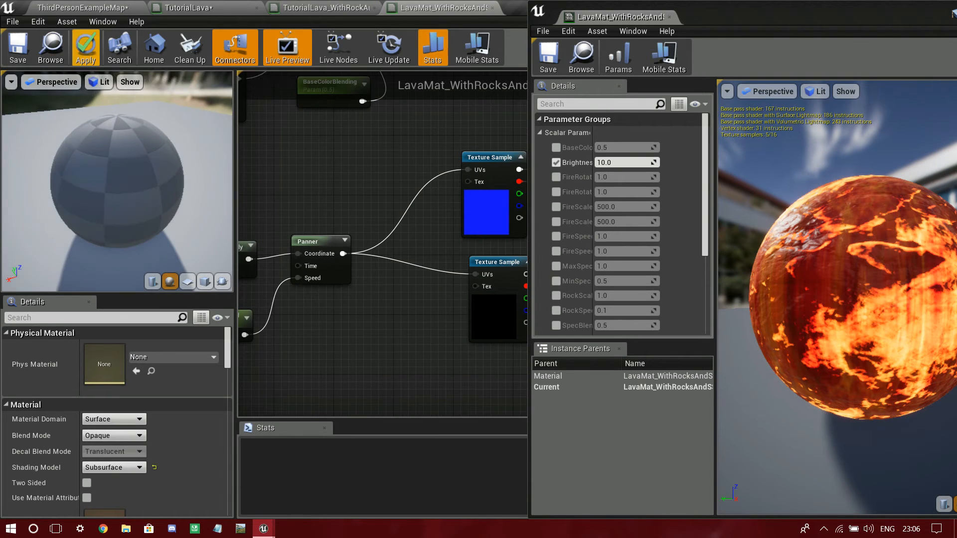
{"action": "left_click", "coordinate": [86, 50]}
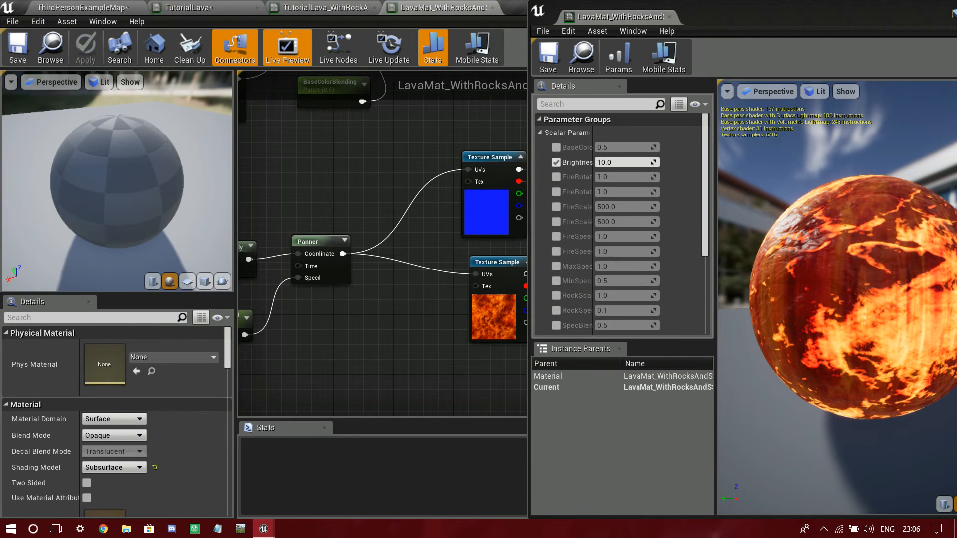
Back in the level editor, enable the instance's remaining scalar parameter overrides, from BaseColorBlending and FireRotatorSpeed_1 through RockSpeed and SpecBlending.
{"action": "left_click", "coordinate": [82, 8]}
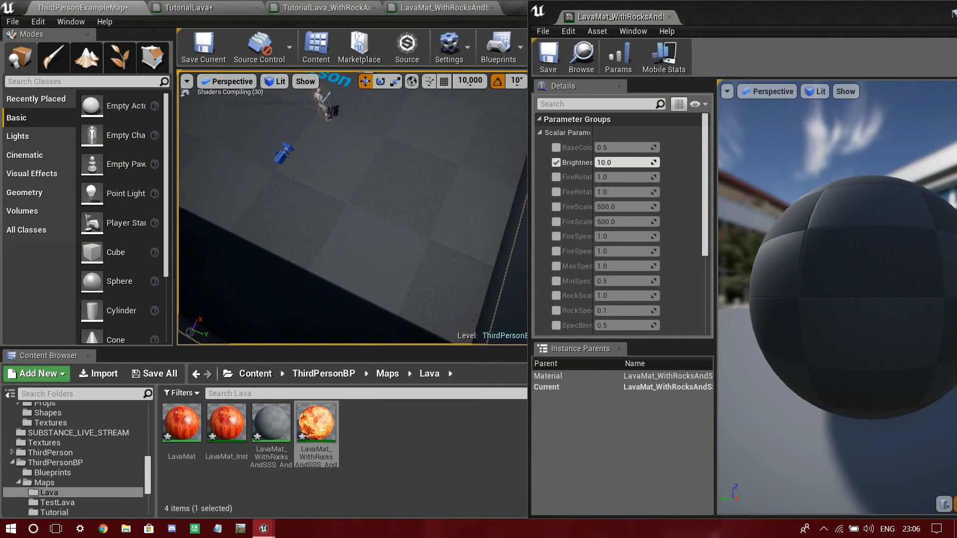
{"action": "right_click_drag", "start_coordinate": [349, 210], "coordinate": [424, 194]}
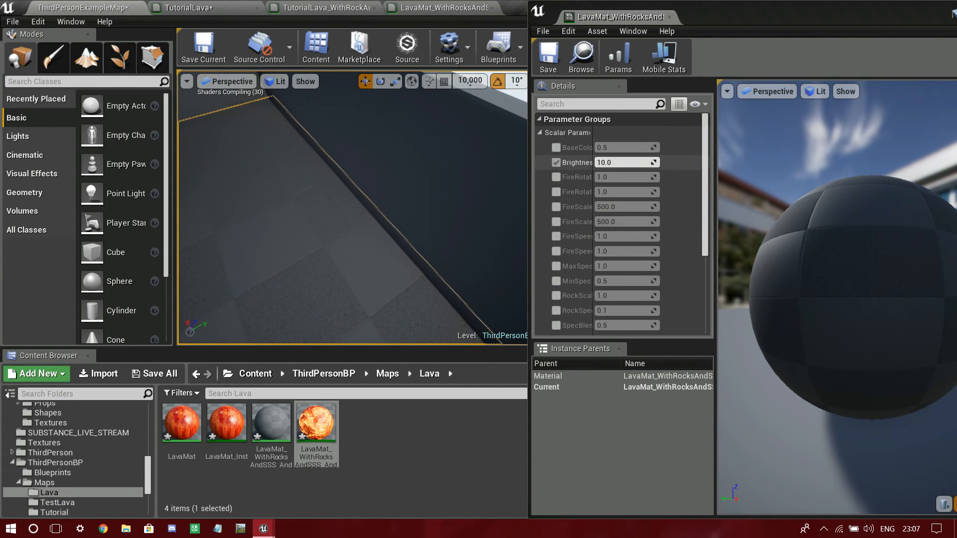
{"action": "left_click", "coordinate": [556, 148]}
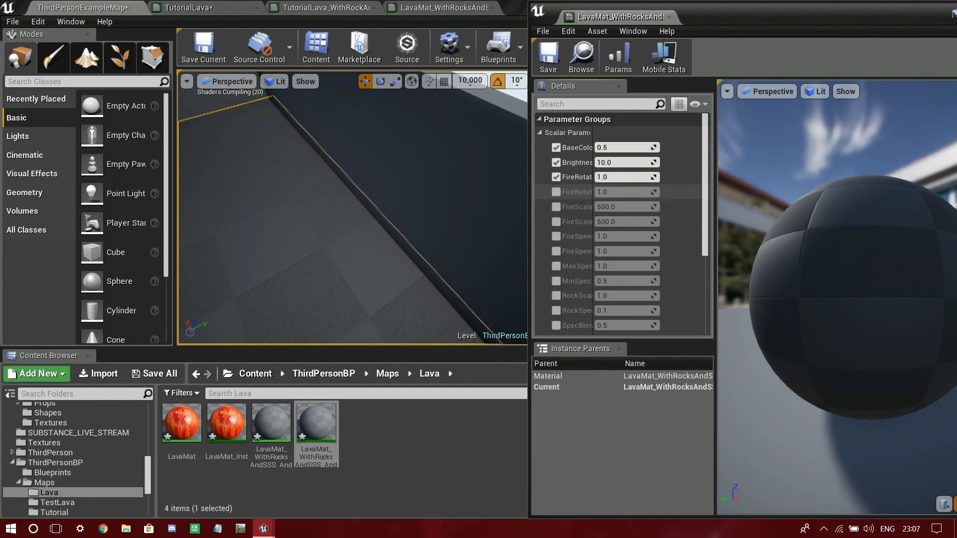
{"action": "left_click", "coordinate": [556, 192]}
{"action": "left_click", "coordinate": [556, 207]}
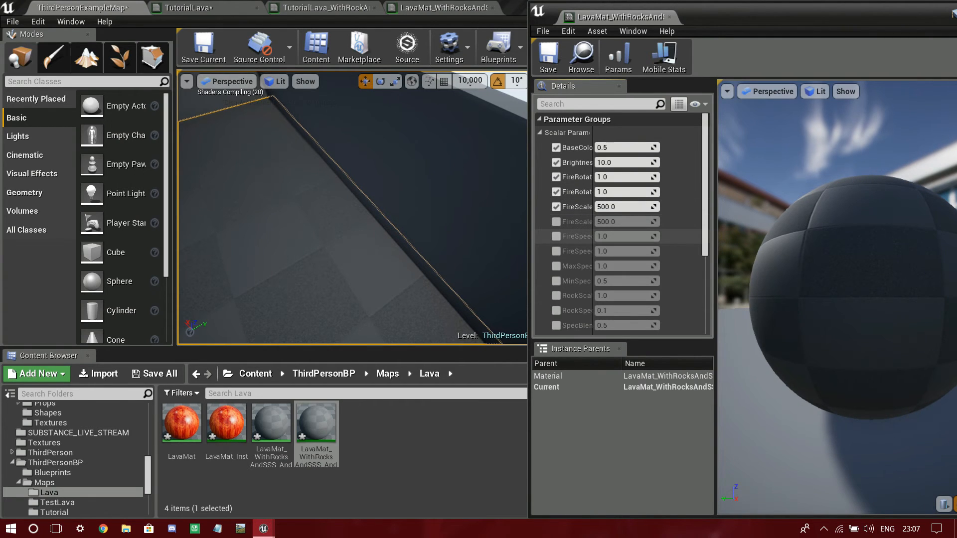
{"action": "left_click", "coordinate": [556, 222]}
{"action": "left_click", "coordinate": [556, 251]}
{"action": "left_click", "coordinate": [555, 266]}
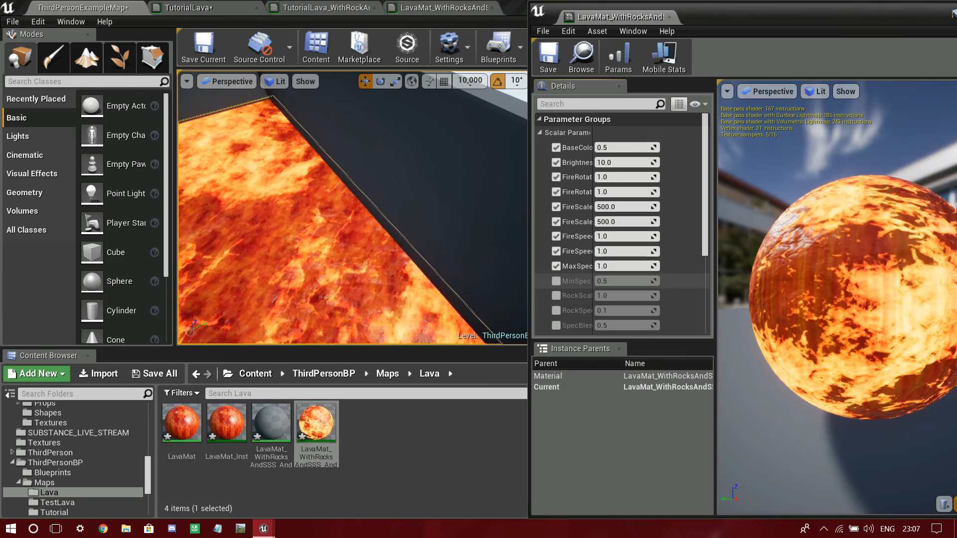
{"action": "left_click", "coordinate": [556, 281]}
{"action": "left_click", "coordinate": [556, 296]}
{"action": "left_click", "coordinate": [556, 310]}
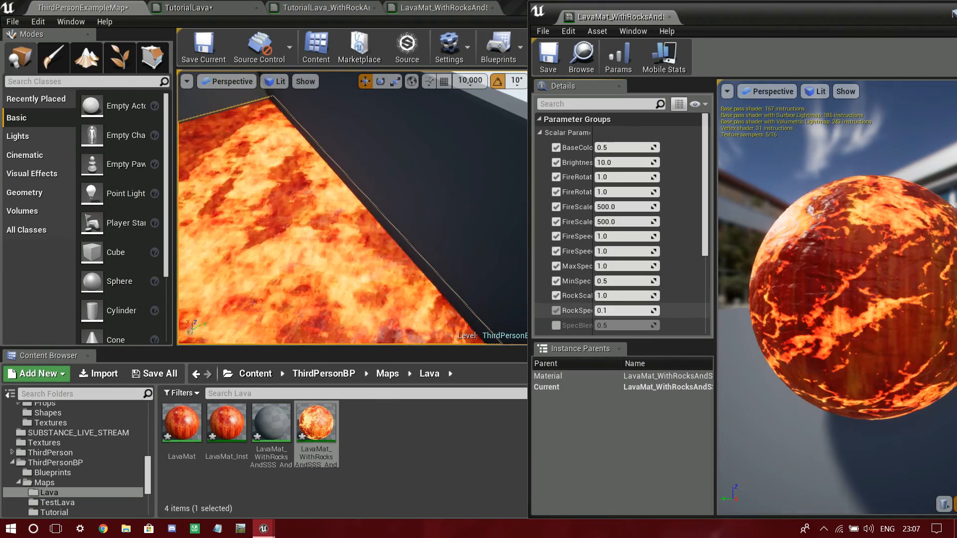
{"action": "left_click", "coordinate": [555, 326]}
Try a MinSpec value of about 2.34 on the lava floor and reset it to its default.
{"action": "left_click_drag", "start_coordinate": [618, 281], "coordinate": [648, 281]}
{"action": "right_click_drag", "start_coordinate": [389, 199], "coordinate": [319, 230]}
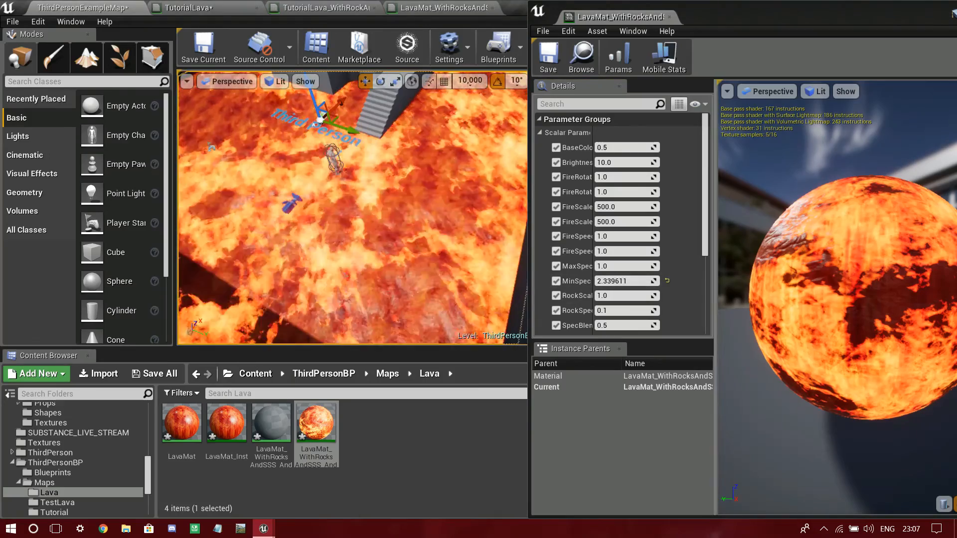
{"action": "left_click", "coordinate": [667, 281]}
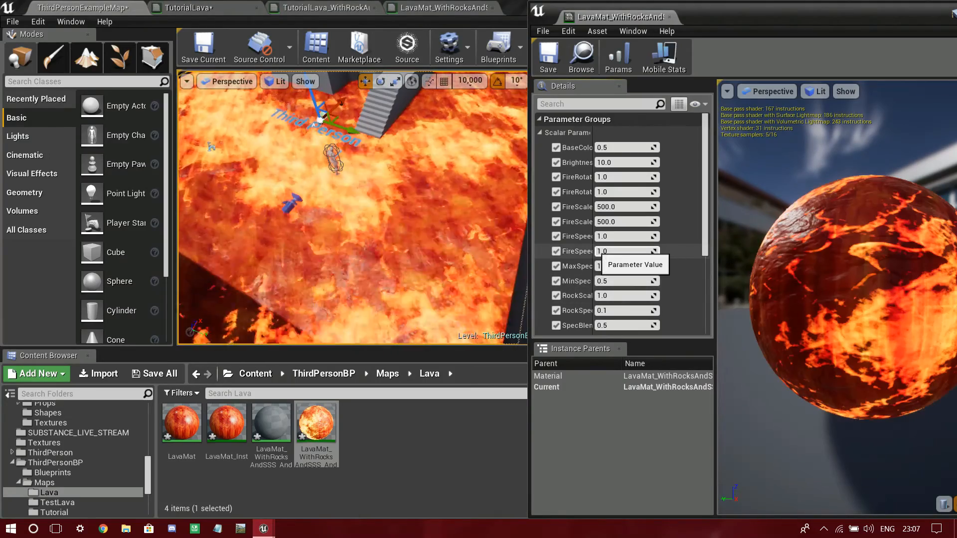
Widen the name column of the material instance's scalar parameter list to fit the full parameter names.
{"action": "left_click_drag", "start_coordinate": [593, 250], "coordinate": [629, 250]}
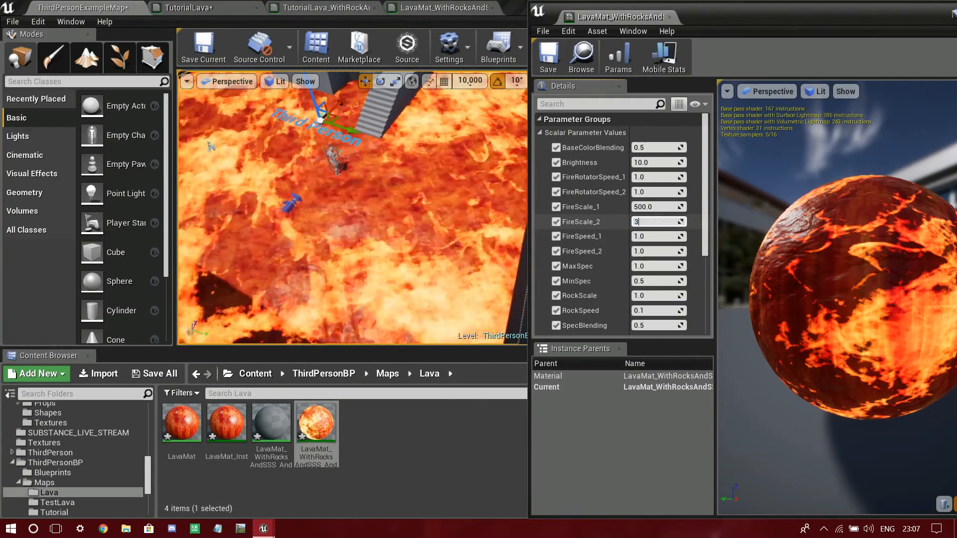
Set the material instance's FireScale_2 to 300 and both FireRotatorSpeed_1 and FireRotatorSpeed_2 to 0.1.
{"action": "key", "text": "Return"}
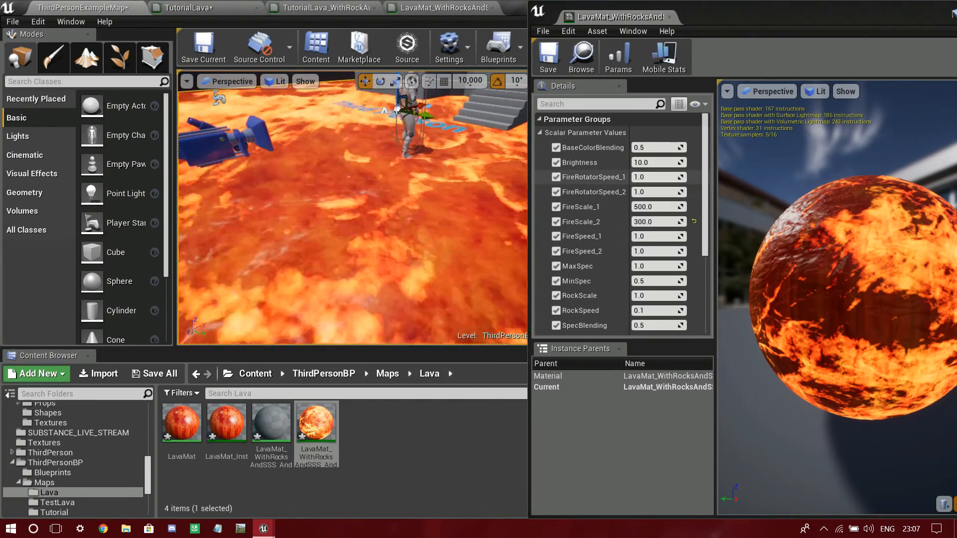
{"action": "left_click", "coordinate": [655, 177]}
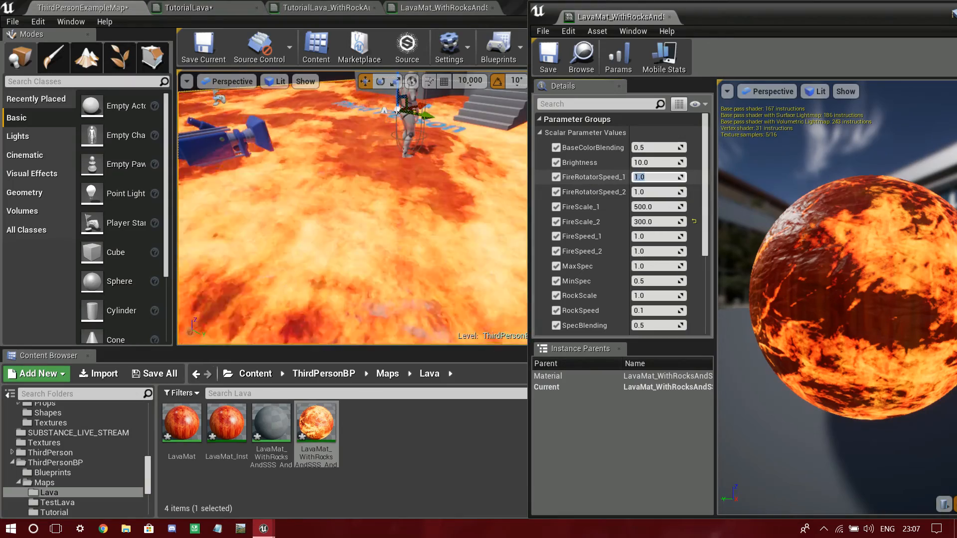
{"action": "key", "text": "Return"}
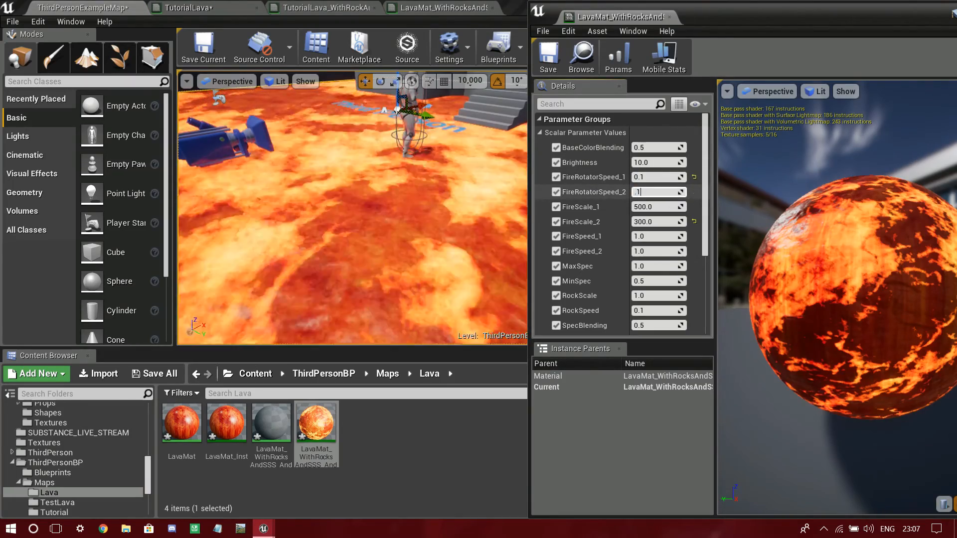
{"action": "type", "text": ".1"}
{"action": "key", "text": "Return"}
{"action": "right_click_drag", "start_coordinate": [352, 199], "coordinate": [351, 239]}
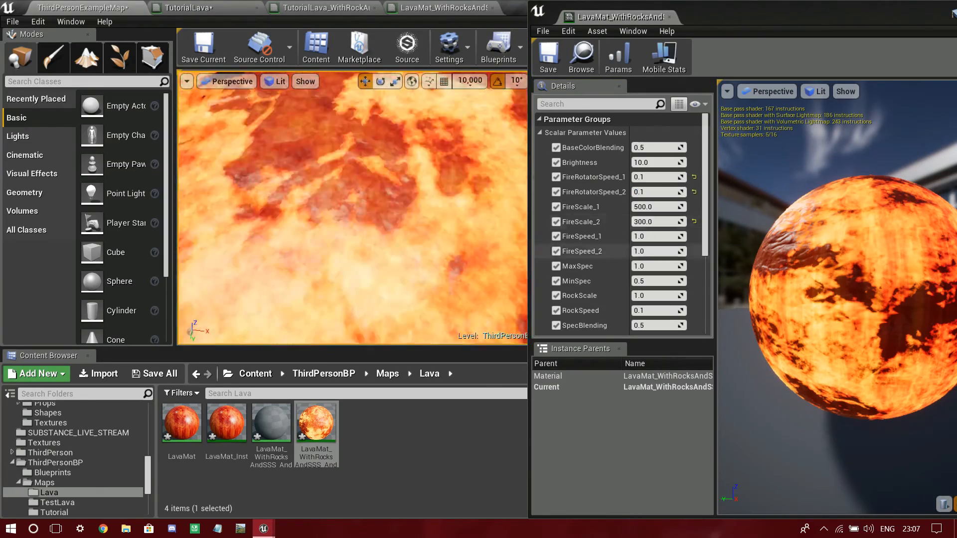
Examine how the RockScale and RockSpeed parameters feed the Multiply and Panner nodes in the parent material's graph, and return to the level.
{"action": "scroll", "coordinate": [620, 224], "scroll_direction": "down", "scroll_amount": 3}
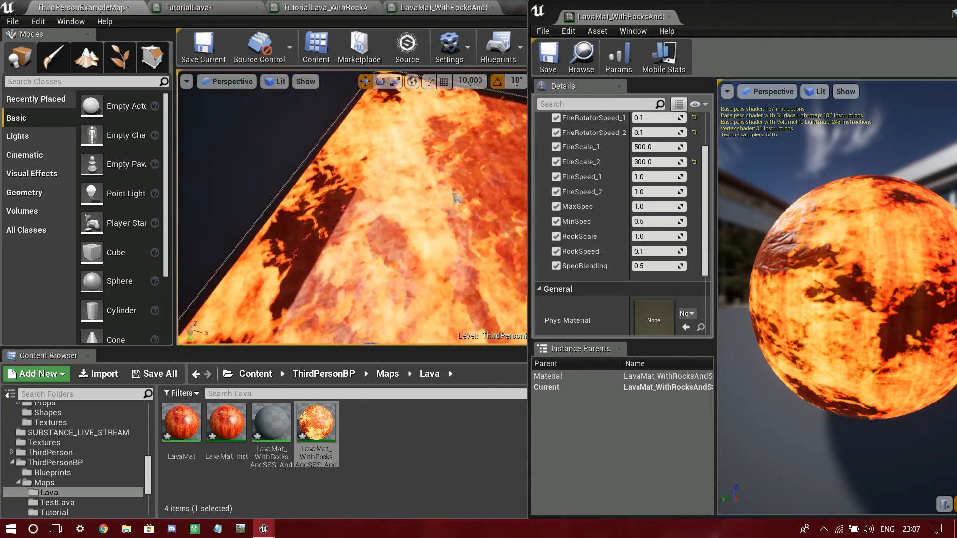
{"action": "left_click", "coordinate": [443, 8]}
{"action": "scroll", "coordinate": [428, 180], "scroll_direction": "down", "scroll_amount": 4}
{"action": "right_click_drag", "start_coordinate": [427, 179], "coordinate": [558, 179]}
{"action": "scroll", "coordinate": [594, 207], "scroll_direction": "up", "scroll_amount": 3}
{"action": "scroll", "coordinate": [354, 266], "scroll_direction": "up", "scroll_amount": 2}
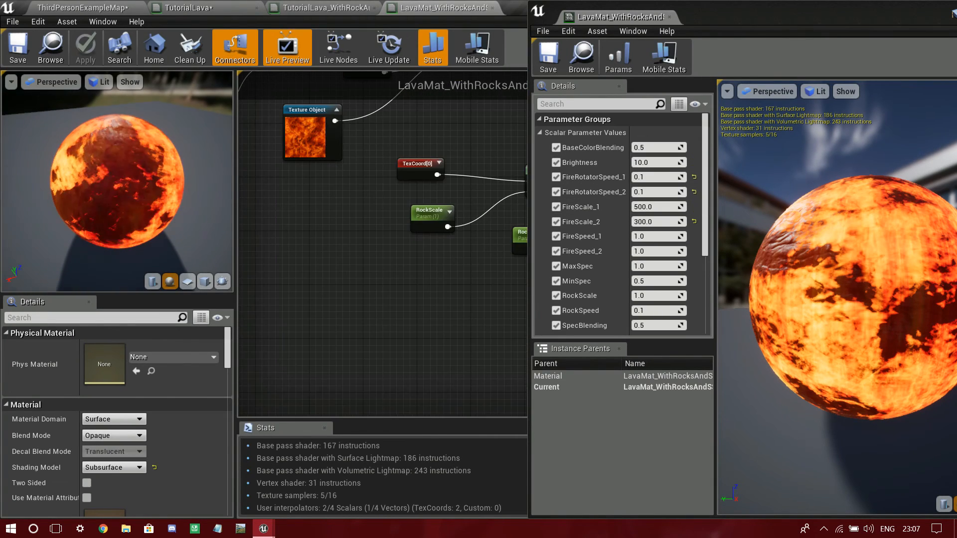
{"action": "right_click_drag", "start_coordinate": [355, 266], "coordinate": [178, 280]}
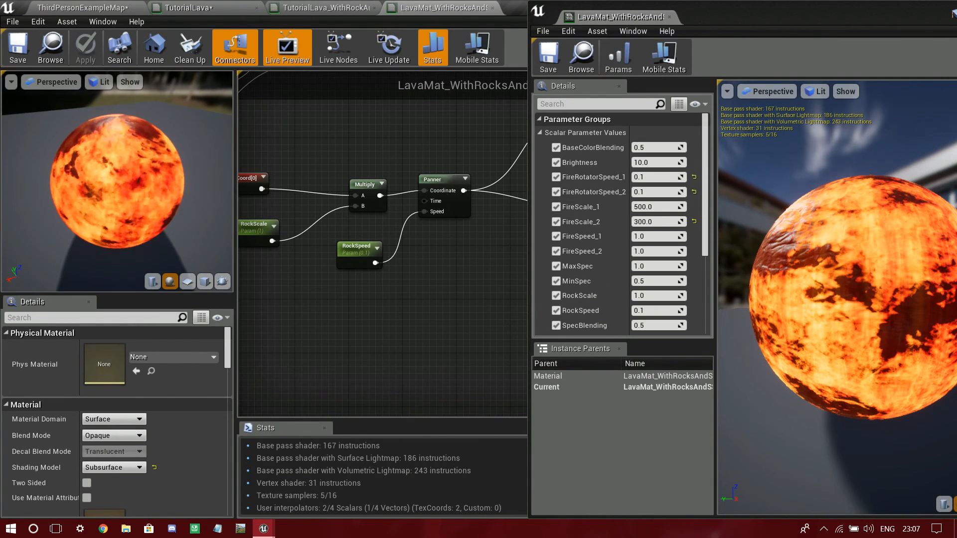
{"action": "left_click", "coordinate": [83, 8]}
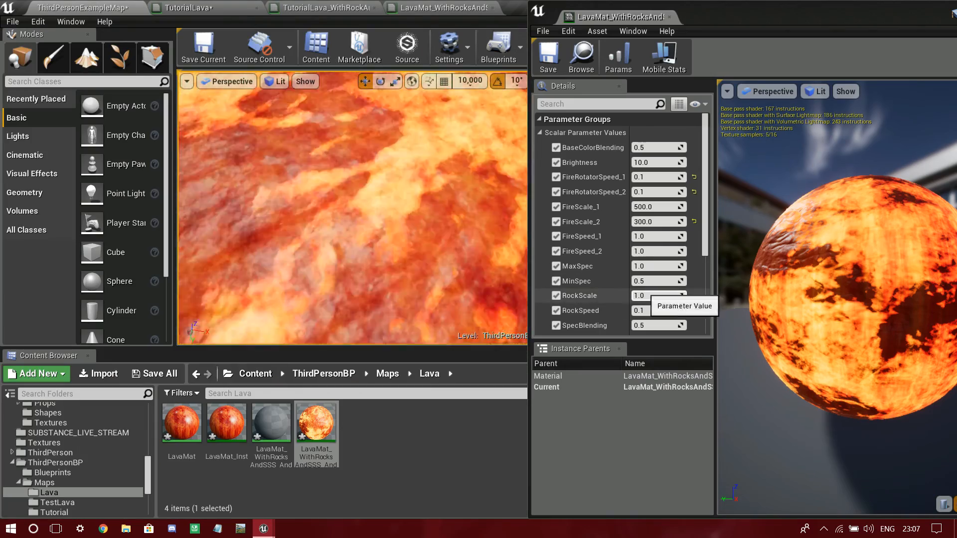
Set the material instance's RockSpeed to 0.01 and view the slower rocks on the lava floor.
{"action": "left_click", "coordinate": [653, 296]}
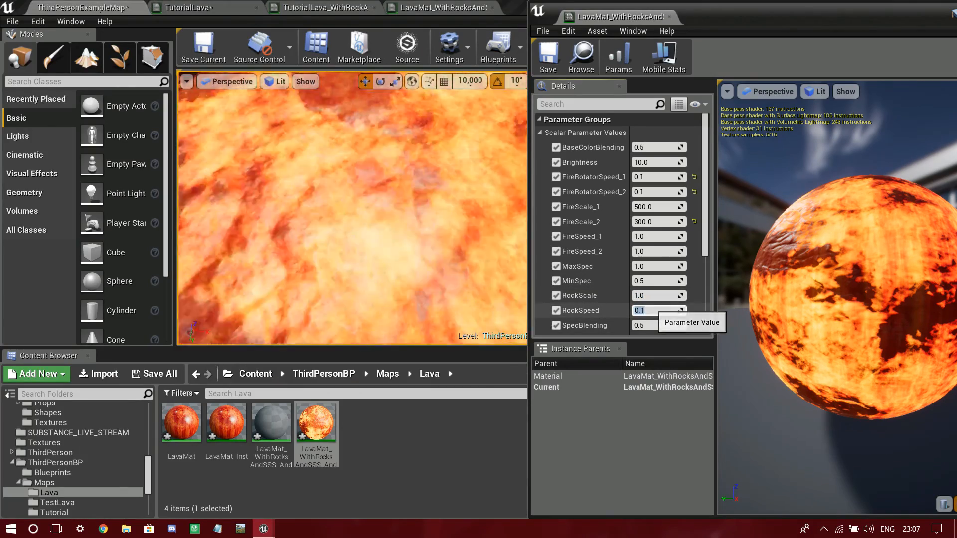
{"action": "type", "text": "0.01"}
{"action": "key", "text": "Return"}
{"action": "right_click_drag", "start_coordinate": [429, 219], "coordinate": [479, 199]}
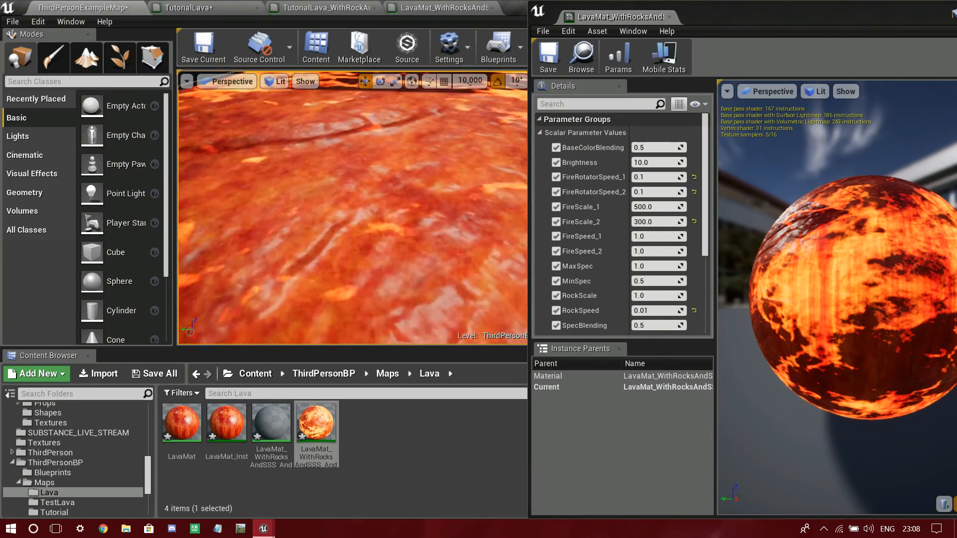
Try Brightness values of about 1.8 and 600 on the lava floor and reset the parameter to its default.
{"action": "left_click_drag", "start_coordinate": [658, 163], "coordinate": [626, 163]}
{"action": "right_click_drag", "start_coordinate": [548, 202], "coordinate": [548, 231]}
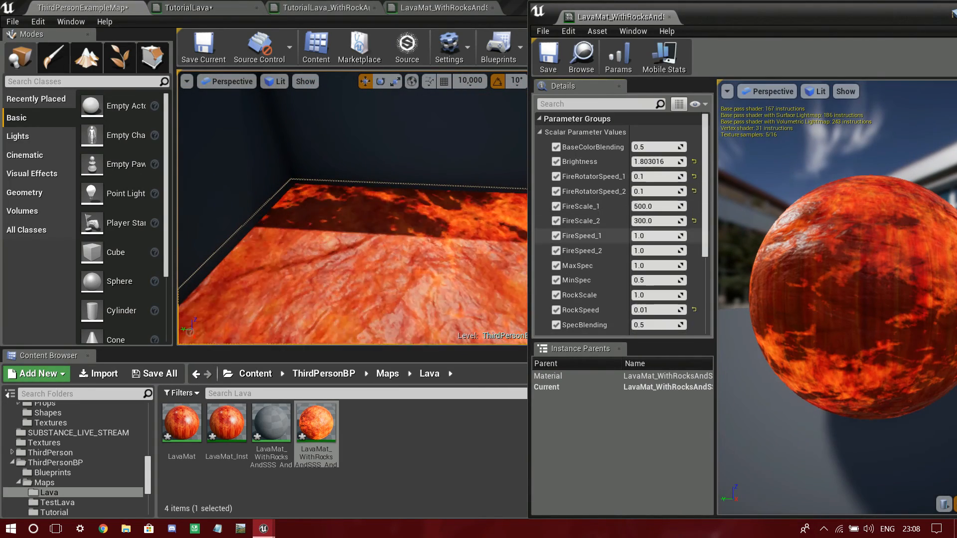
{"action": "left_click_drag", "start_coordinate": [658, 158], "coordinate": [690, 158]}
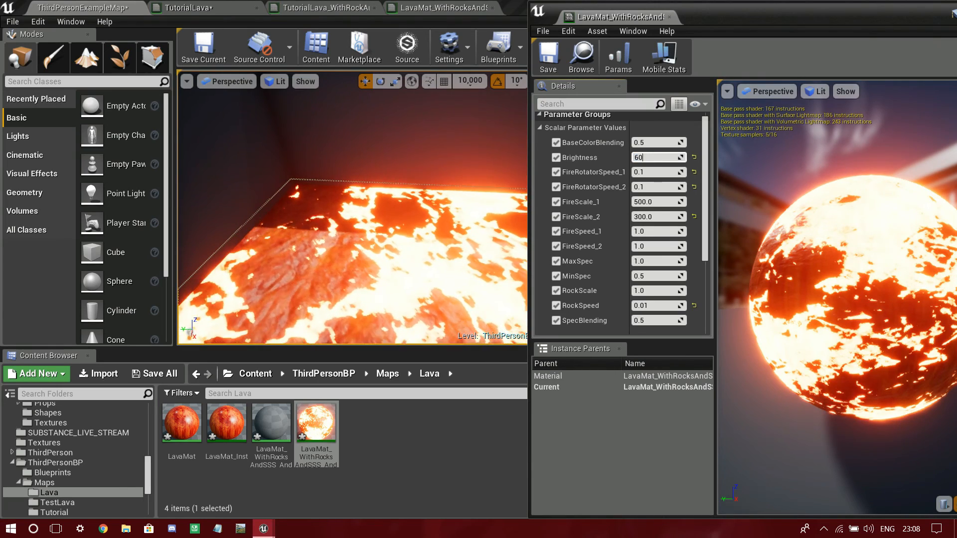
{"action": "type", "text": "0"}
{"action": "key", "text": "Return"}
{"action": "scroll", "coordinate": [658, 158], "scroll_direction": "up", "scroll_amount": 1}
{"action": "right_click_drag", "start_coordinate": [349, 199], "coordinate": [259, 219]}
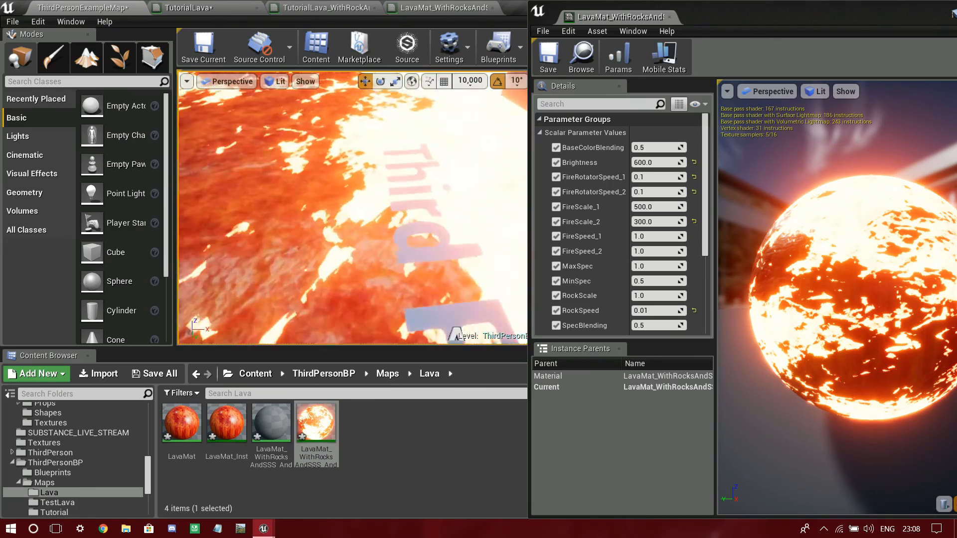
{"action": "left_click", "coordinate": [694, 162]}
{"action": "right_click_drag", "start_coordinate": [349, 200], "coordinate": [249, 195]}
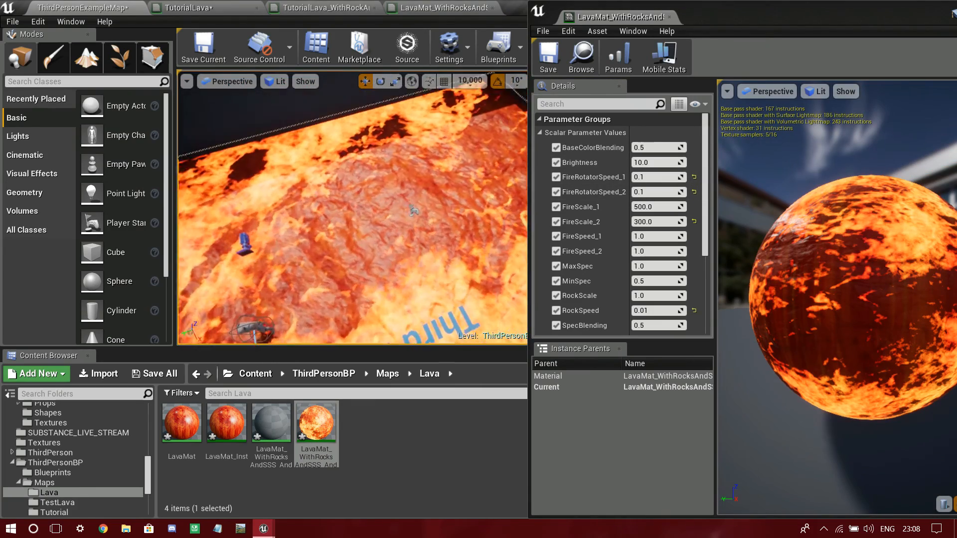
Connect the final emissive Multiply's output to the material's Opacity input as well and apply the changes.
{"action": "left_click", "coordinate": [442, 7]}
{"action": "right_click_drag", "start_coordinate": [516, 306], "coordinate": [305, 345]}
{"action": "scroll", "coordinate": [305, 345], "scroll_direction": "down", "scroll_amount": 1}
{"action": "right_click_drag", "start_coordinate": [498, 264], "coordinate": [434, 330]}
{"action": "scroll", "coordinate": [473, 263], "scroll_direction": "down", "scroll_amount": 1}
{"action": "scroll", "coordinate": [450, 290], "scroll_direction": "up", "scroll_amount": 3}
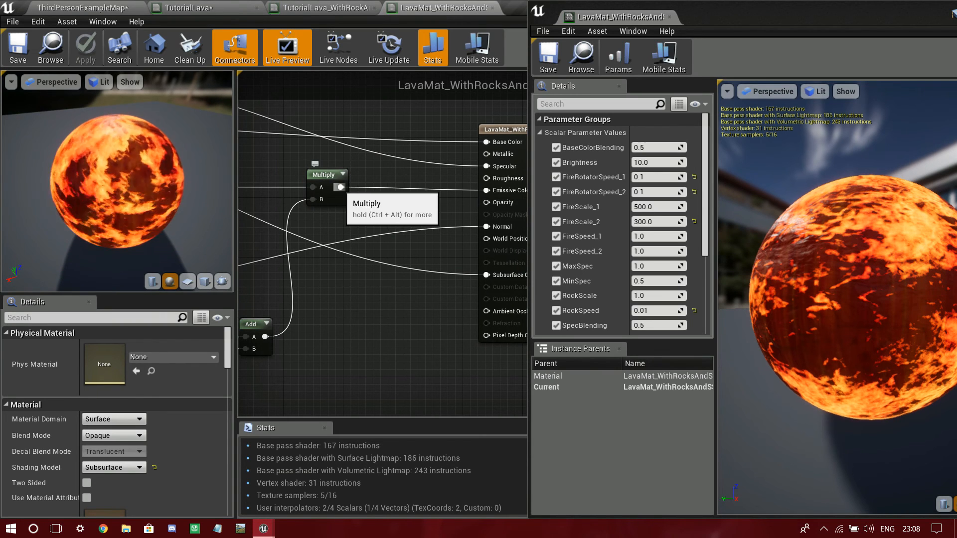
{"action": "left_click_drag", "start_coordinate": [340, 187], "coordinate": [486, 190]}
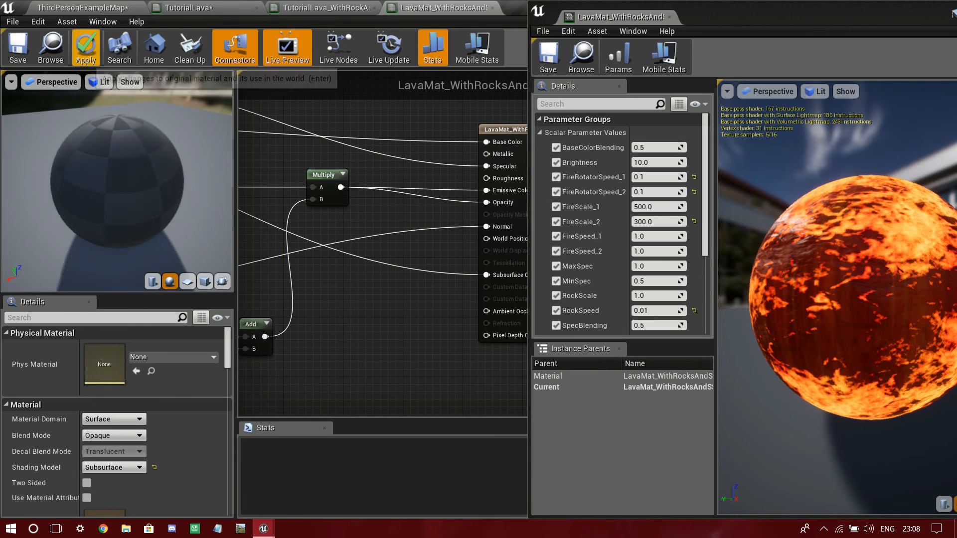
{"action": "left_click", "coordinate": [86, 48]}
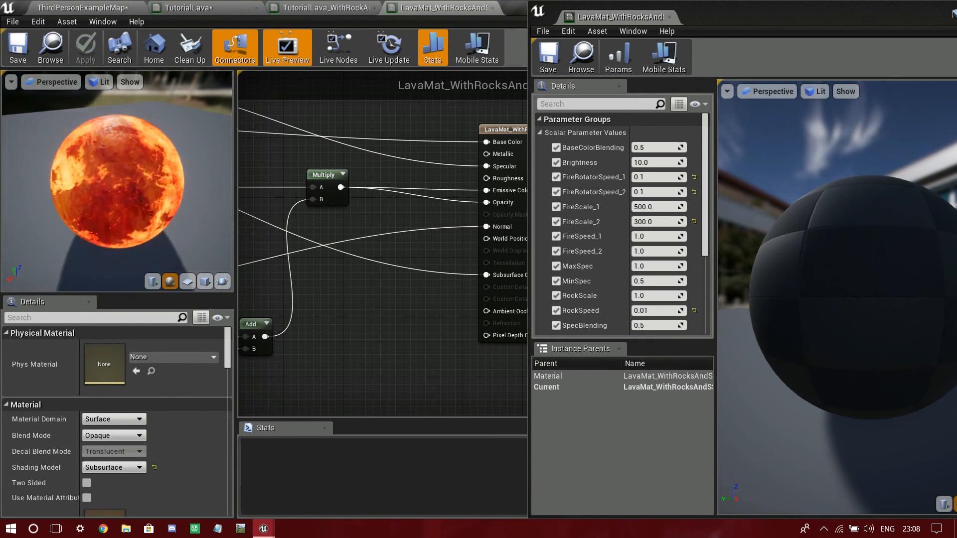
Back in the level, try a Brightness value of about -1.17 with the opacity connection and reset it to its default.
{"action": "left_click", "coordinate": [83, 8]}
{"action": "mouse_move", "coordinate": [353, 207]}
{"action": "right_mouse_down"}
{"action": "mouse_move", "coordinate": [429, 215]}
{"action": "mouse_move", "coordinate": [359, 204]}
{"action": "mouse_move", "coordinate": [344, 220]}
{"action": "mouse_move", "coordinate": [363, 199]}
{"action": "mouse_move", "coordinate": [344, 219]}
{"action": "mouse_move", "coordinate": [359, 209]}
{"action": "right_mouse_up"}
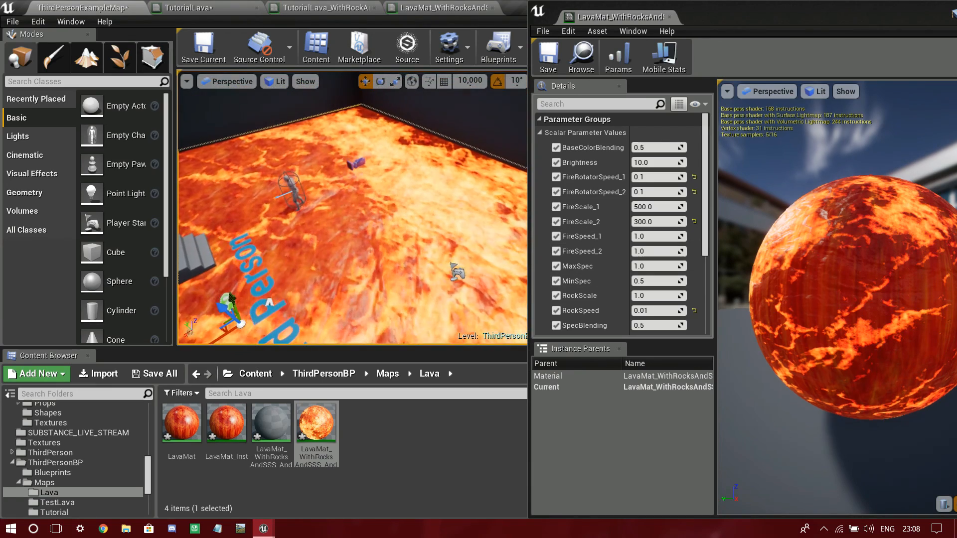
{"action": "left_click_drag", "start_coordinate": [655, 163], "coordinate": [613, 162]}
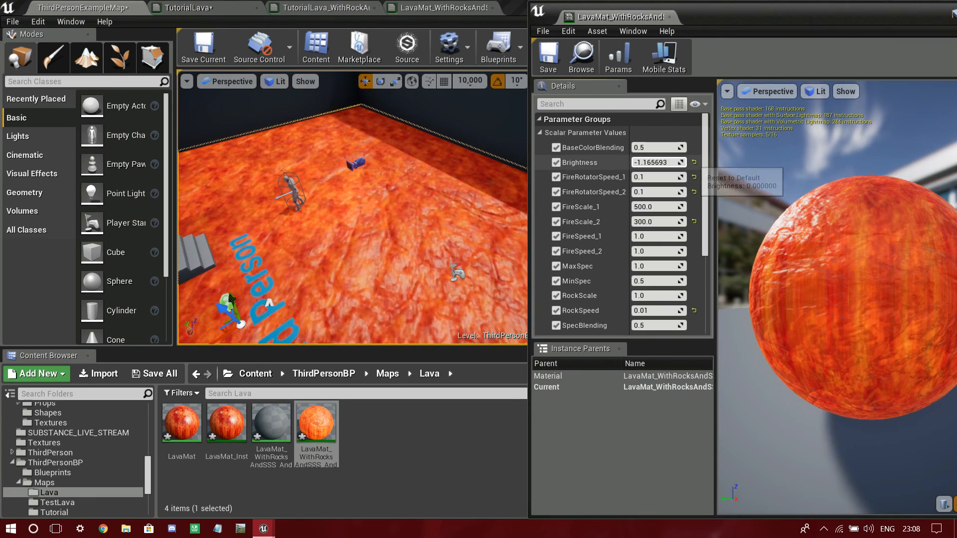
{"action": "left_click", "coordinate": [694, 162]}
Disconnect the Multiply from the material's Opacity input, apply the change and inspect the lava floor in the level.
{"action": "left_click", "coordinate": [441, 8]}
{"action": "left_click", "coordinate": [487, 203], "text": "alt"}
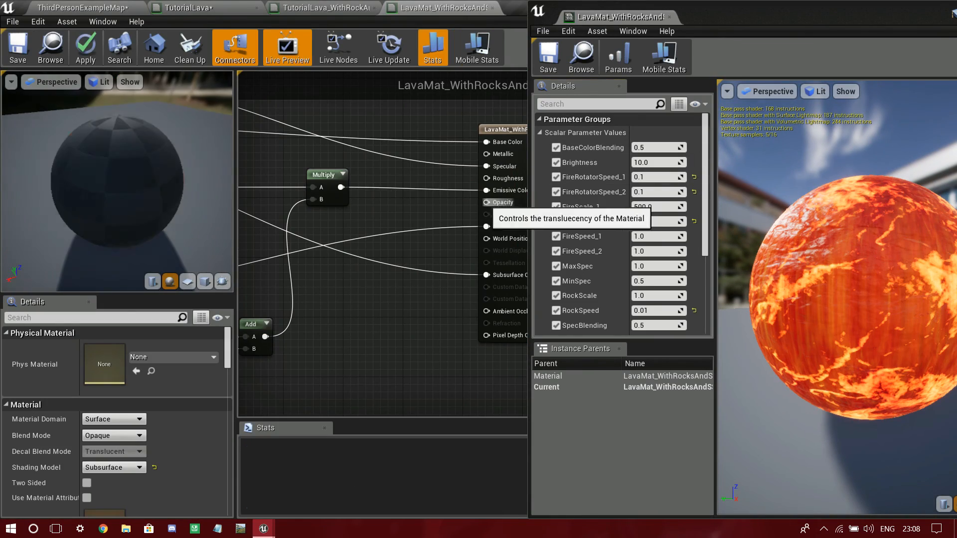
{"action": "right_click_drag", "start_coordinate": [399, 239], "coordinate": [509, 255]}
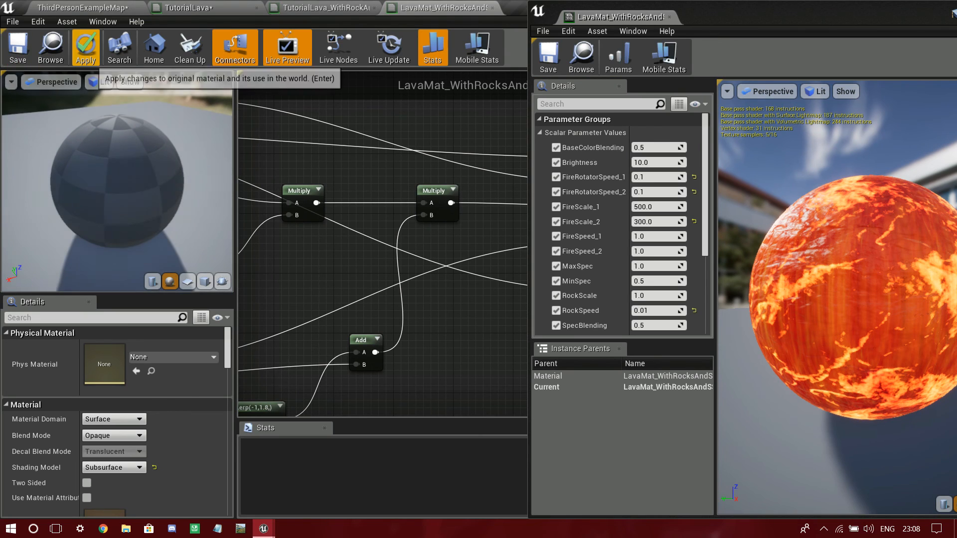
{"action": "left_click", "coordinate": [86, 50]}
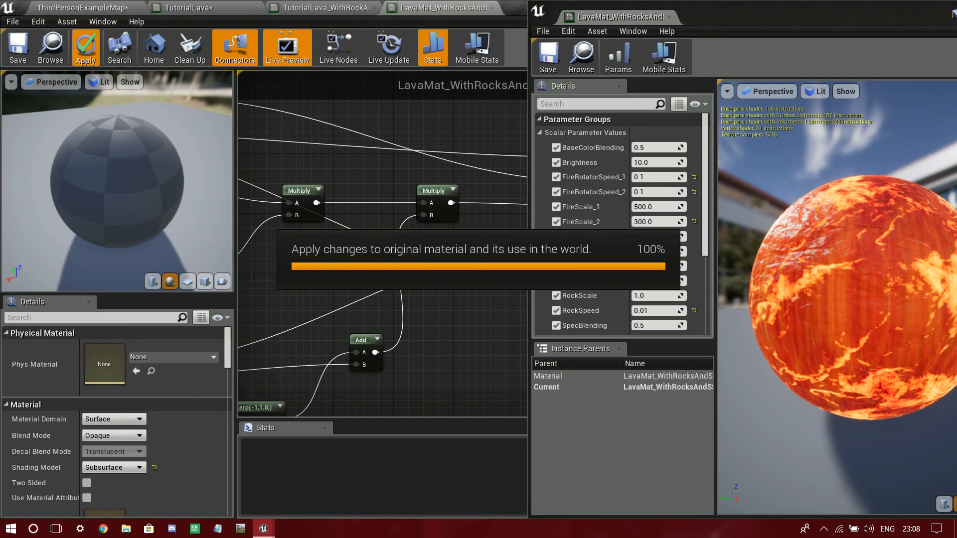
{"action": "left_click", "coordinate": [83, 8]}
{"action": "right_click_drag", "start_coordinate": [359, 200], "coordinate": [378, 244]}
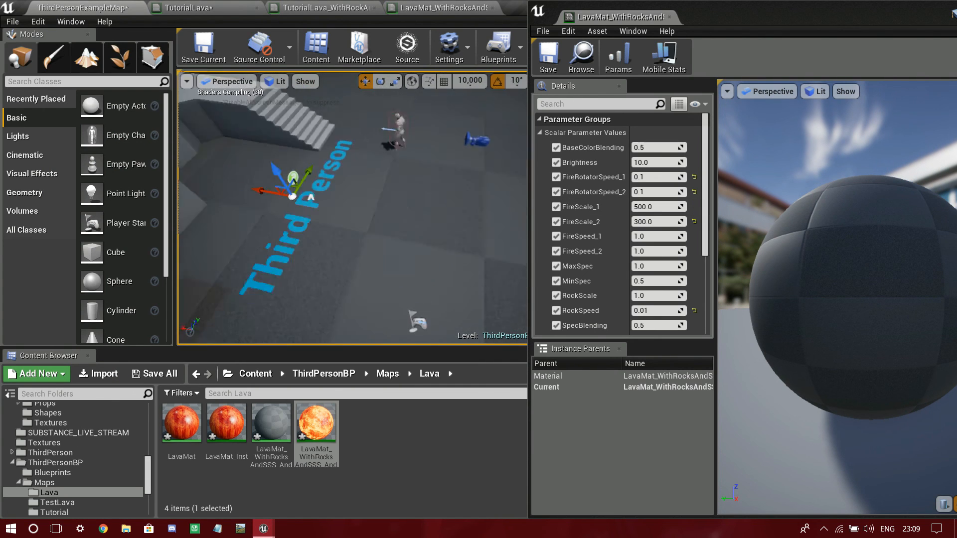
{"action": "key", "text": "w"}
{"action": "right_click_drag", "start_coordinate": [353, 209], "coordinate": [379, 221]}
{"action": "key", "text": "w"}
{"action": "key", "text": "s"}
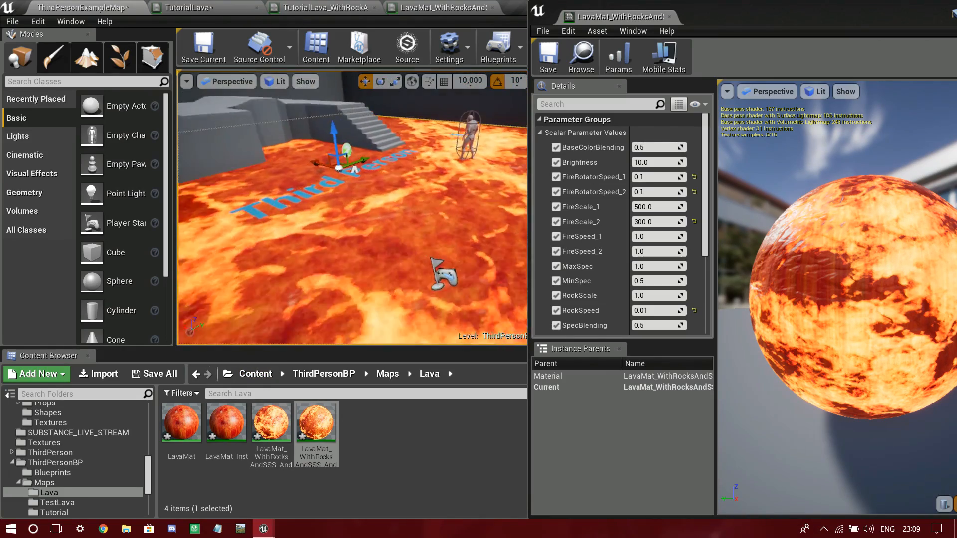